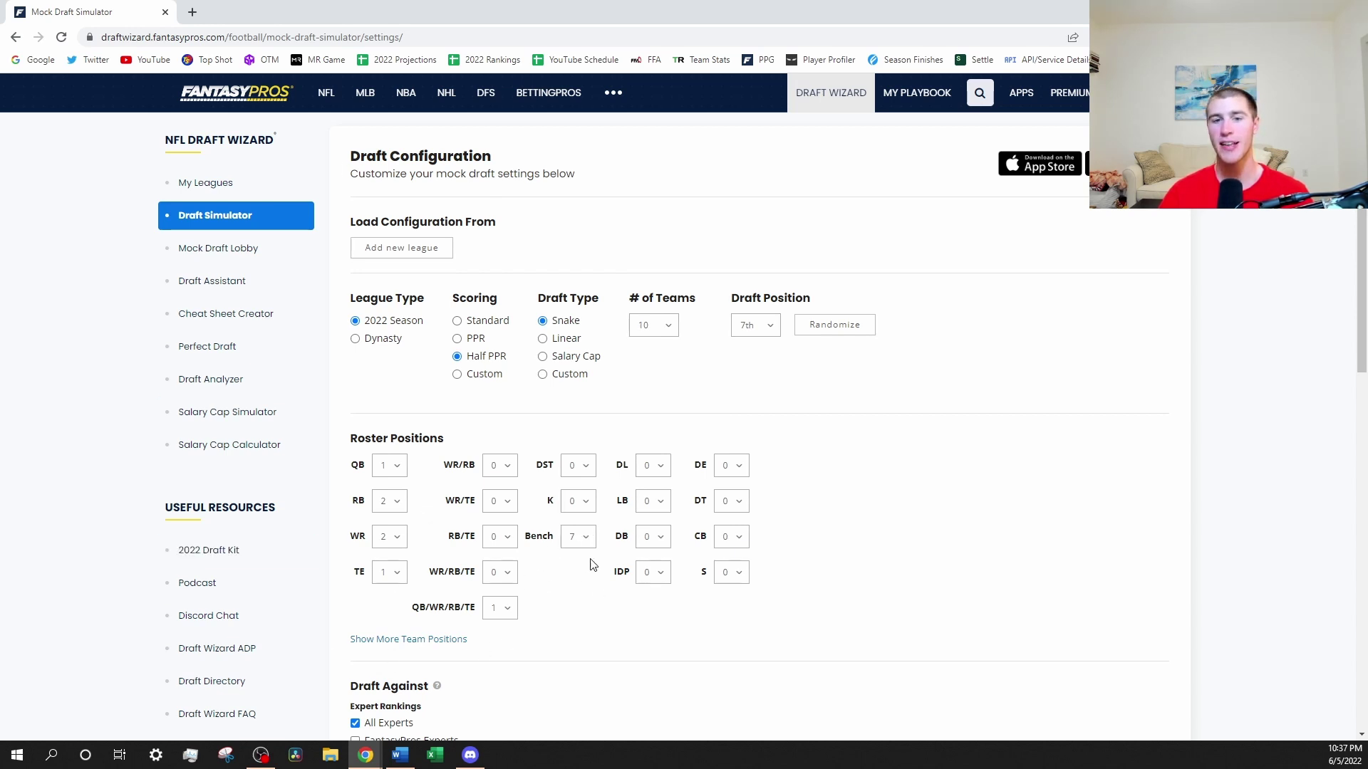
# Set the roster's WR/RB/TE positions to 1 and the QB/WR/RB/TE positions to 0.
pyautogui.click(498, 609)
pyautogui.click(498, 462)
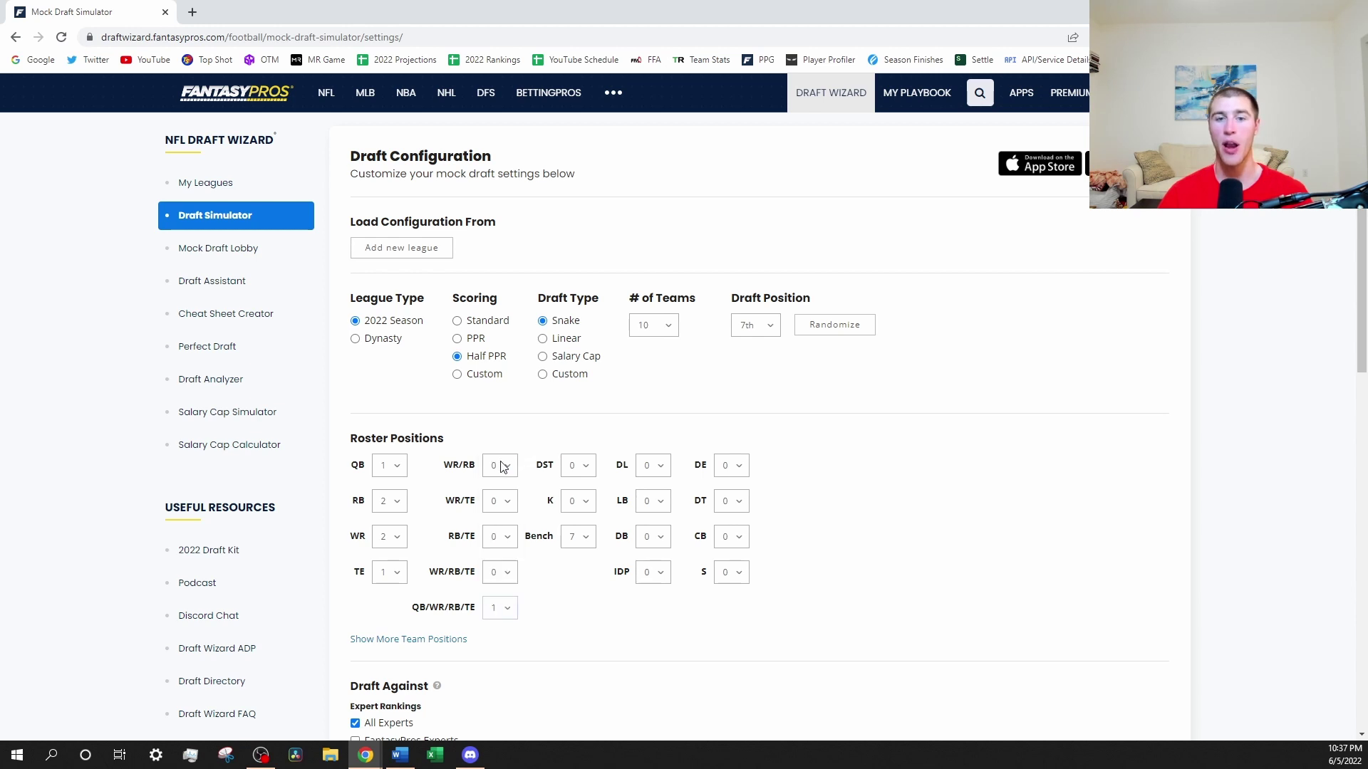
pyautogui.click(498, 572)
pyautogui.click(506, 607)
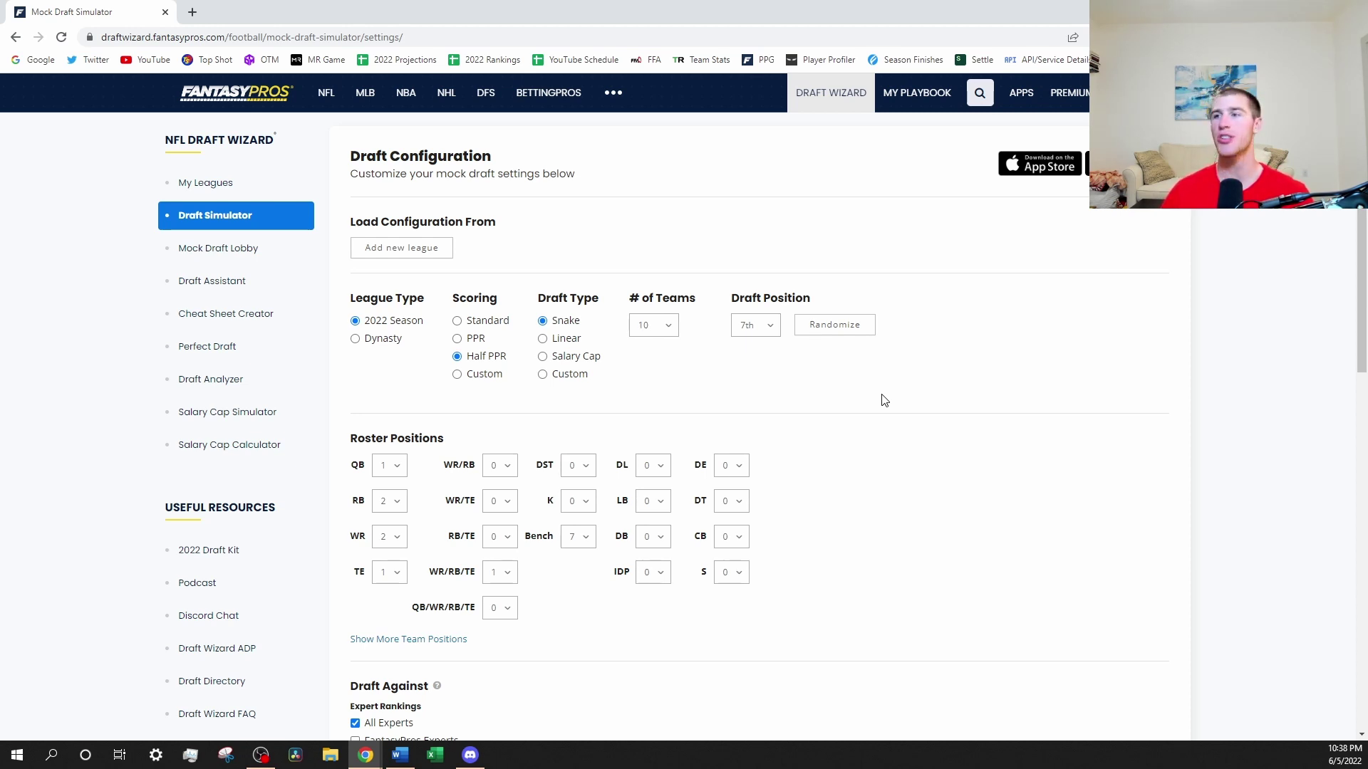
# Set the position values to Normal for WR and Slightly High for QB and TE.
pyautogui.scroll(-8, 933, 406)
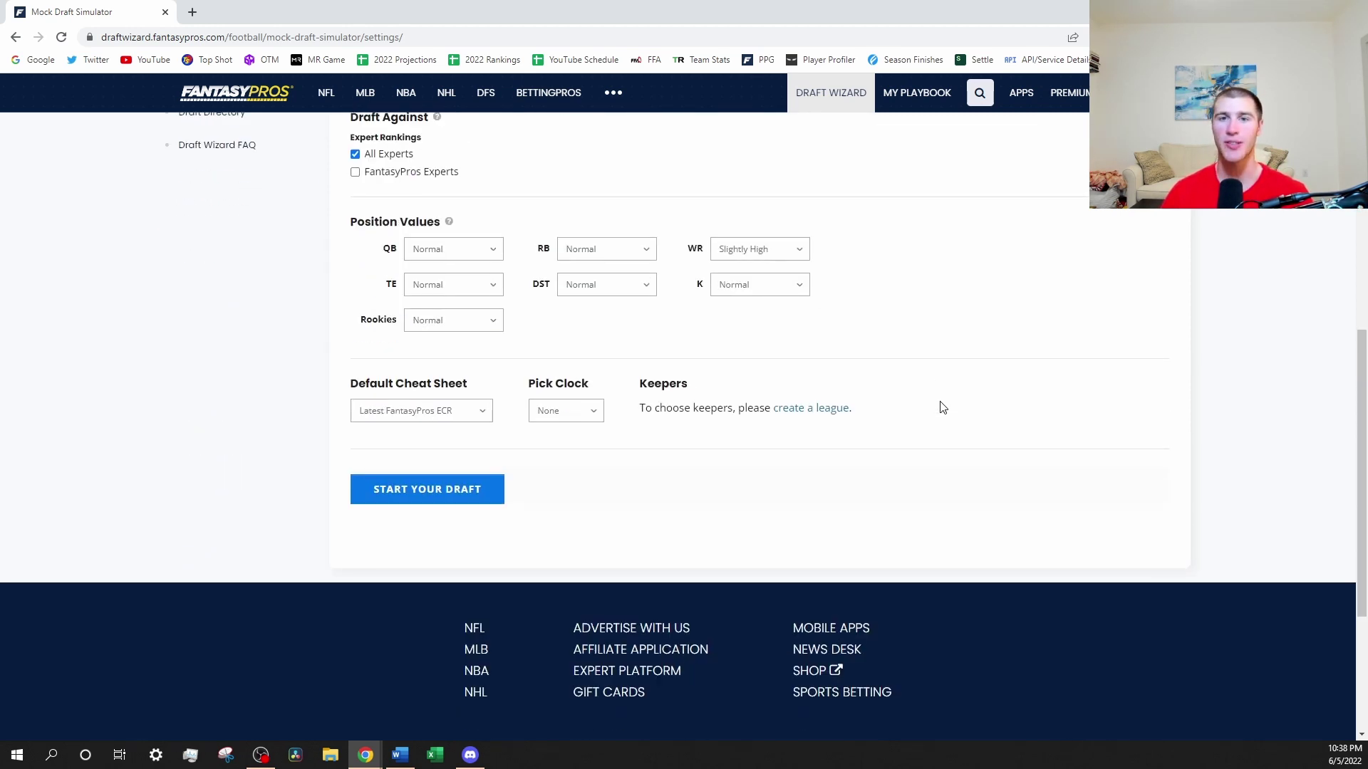
pyautogui.scroll(2, 942, 407)
pyautogui.click(757, 392)
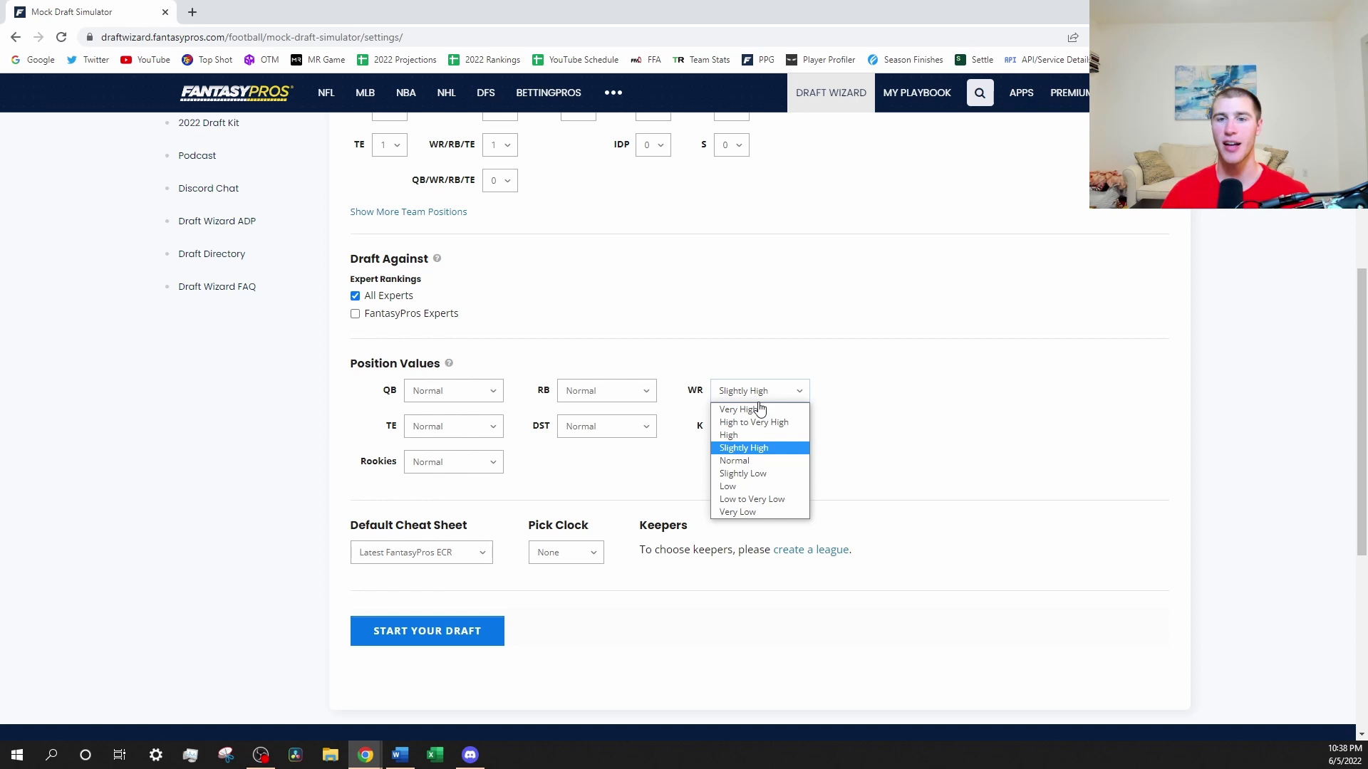
pyautogui.click(741, 460)
pyautogui.click(449, 396)
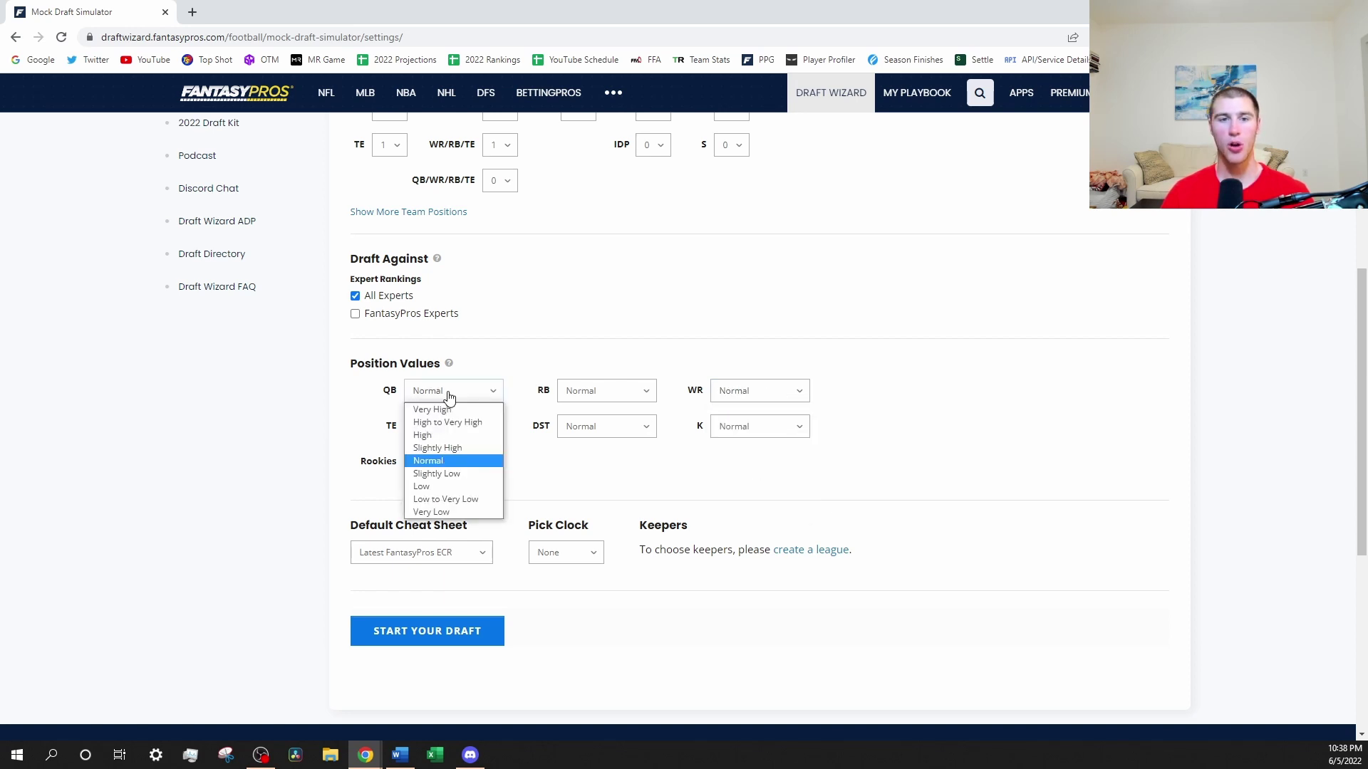
pyautogui.click(449, 447)
pyautogui.click(449, 431)
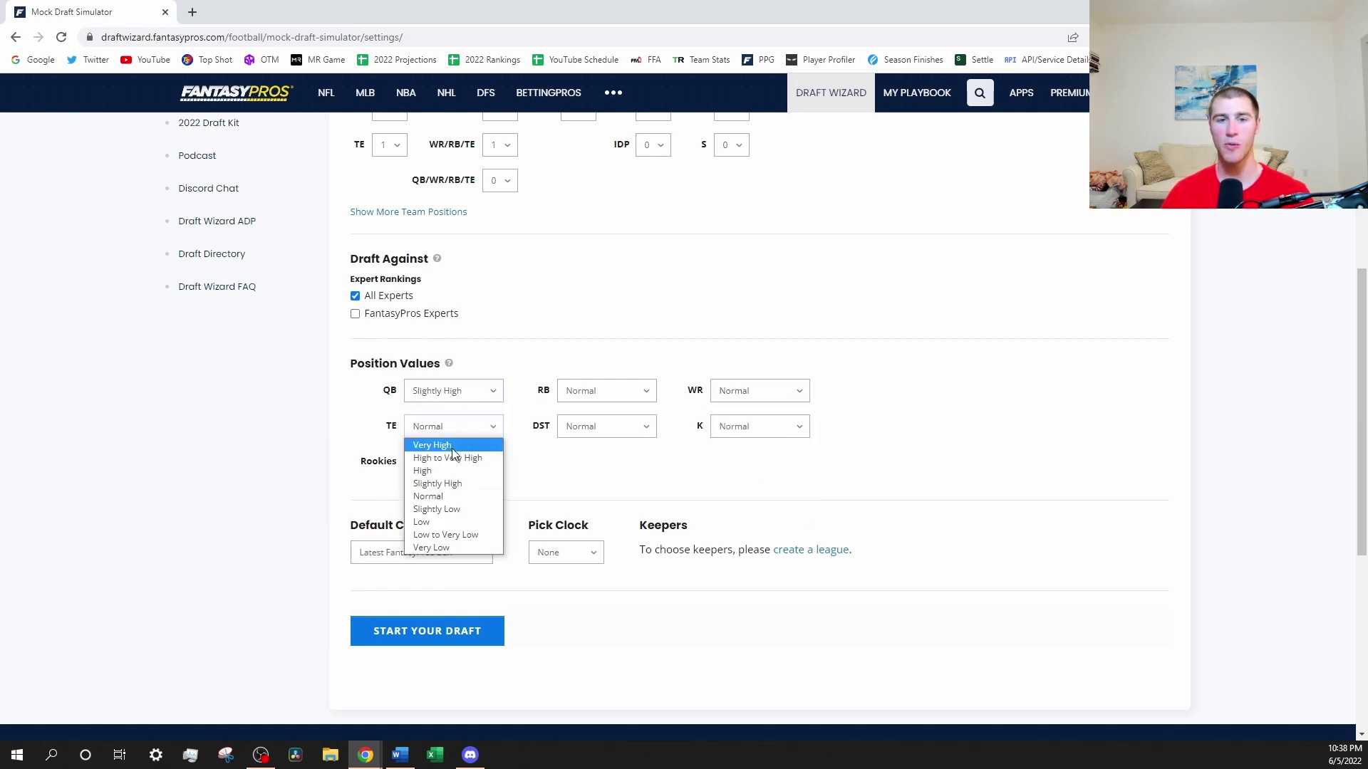
pyautogui.click(454, 484)
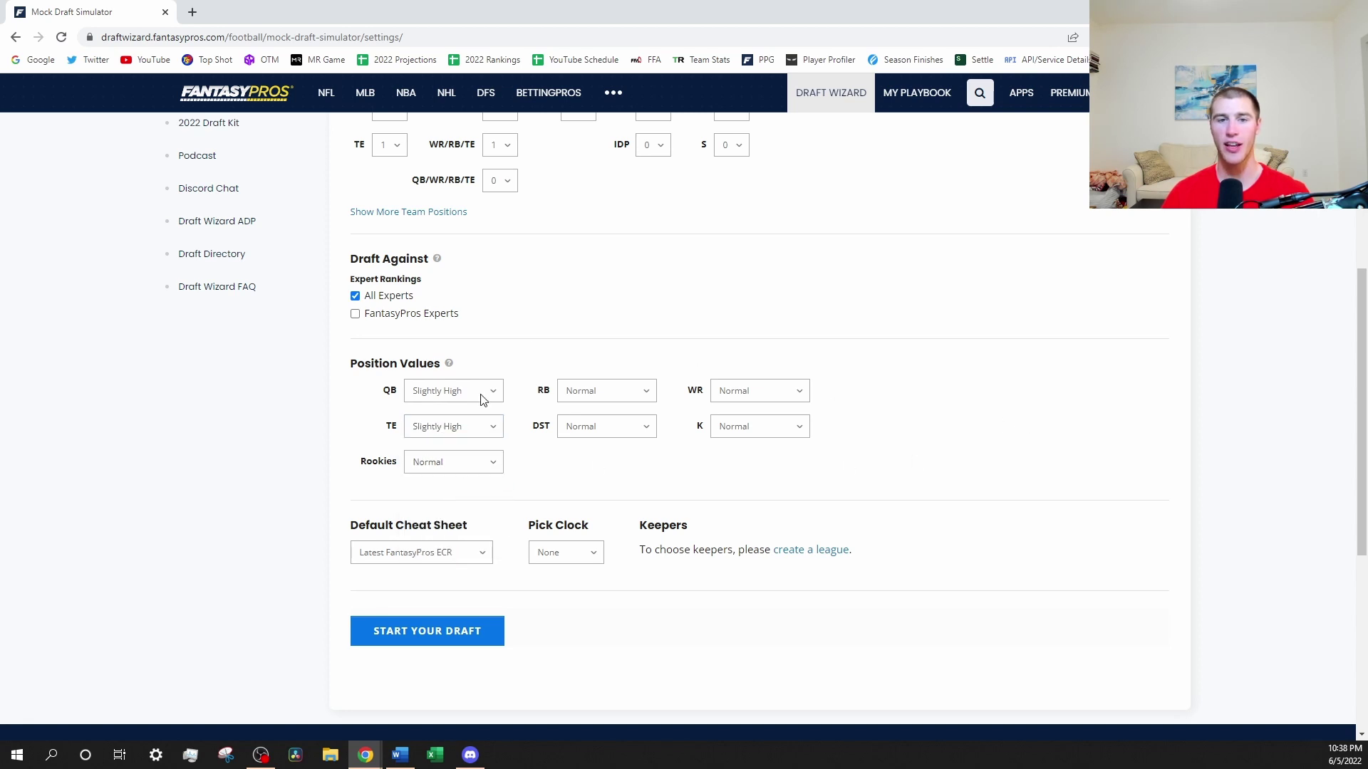
# Start the mock draft and review the opening first-round picks on the draft board.
pyautogui.click(428, 641)
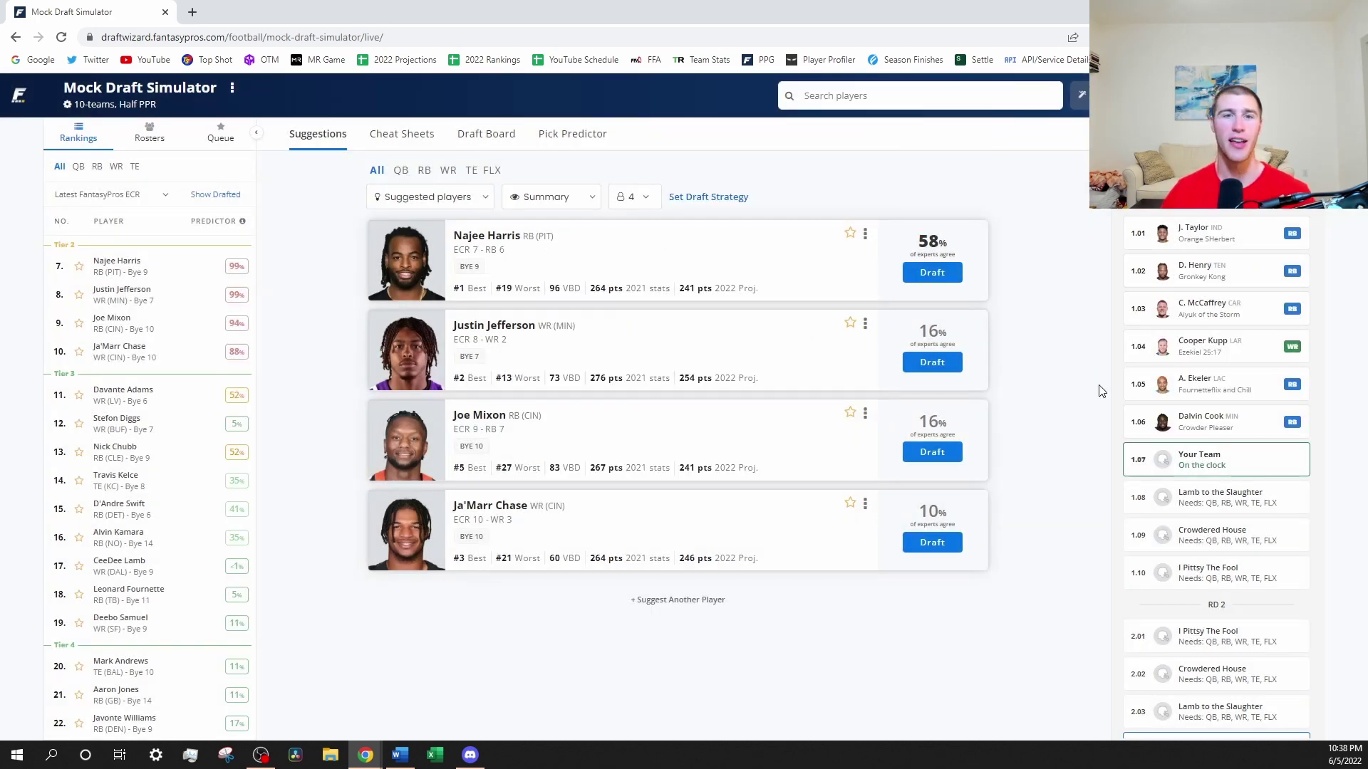
pyautogui.click(486, 135)
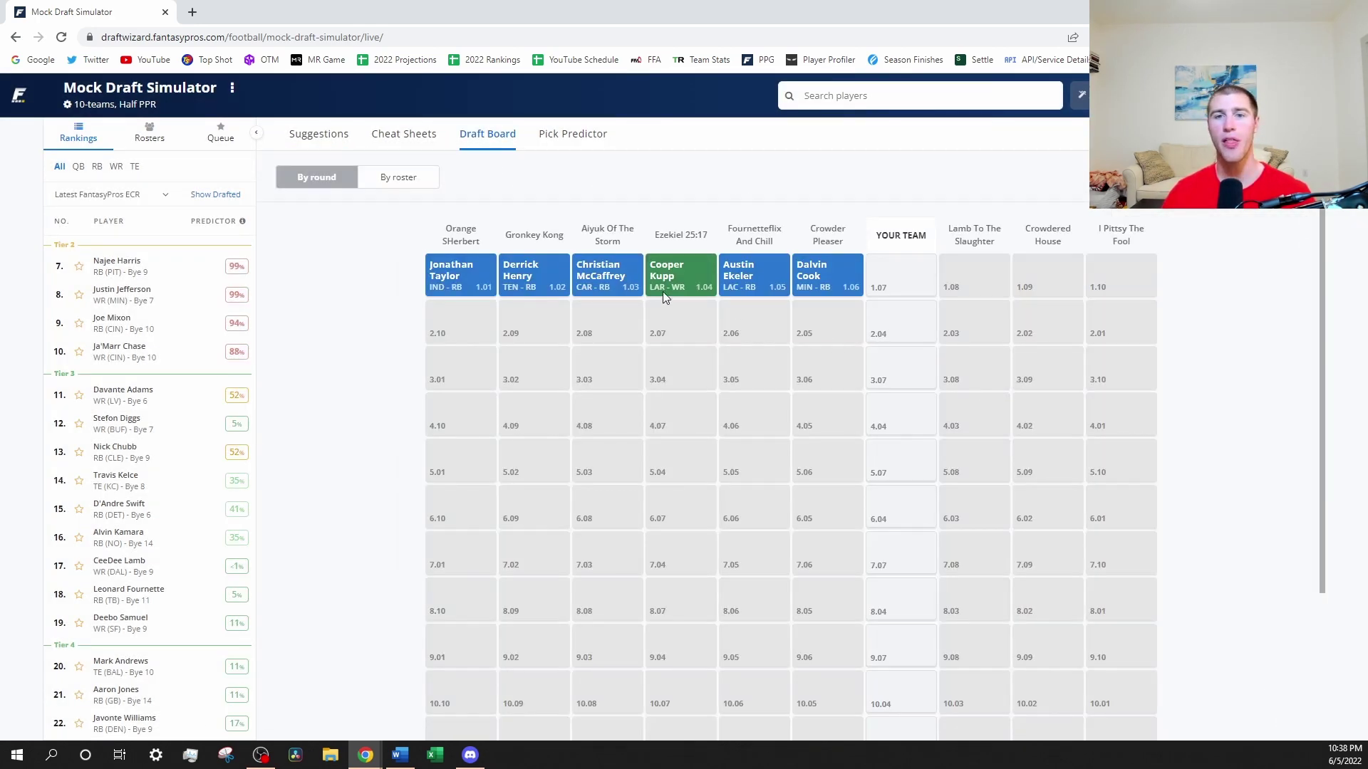
pyautogui.moveTo(448, 288)
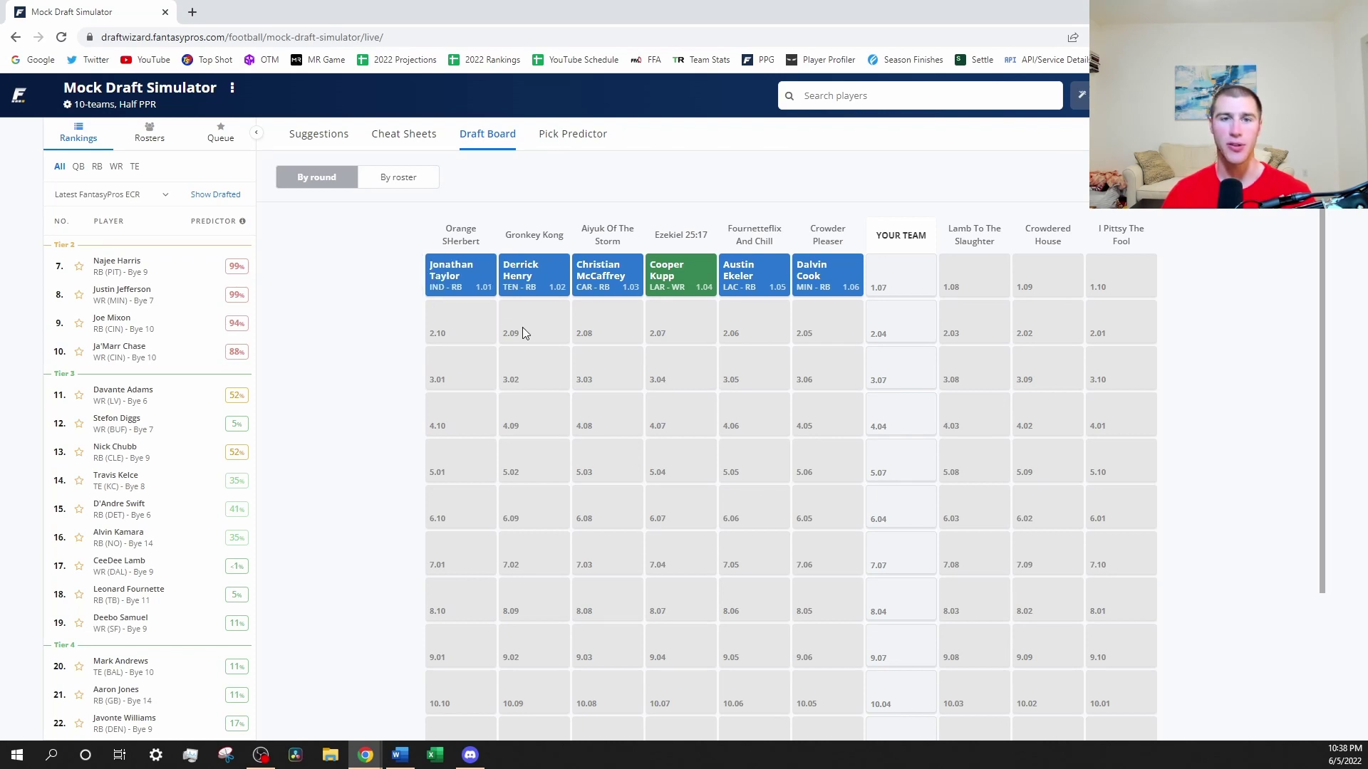
pyautogui.moveTo(691, 275)
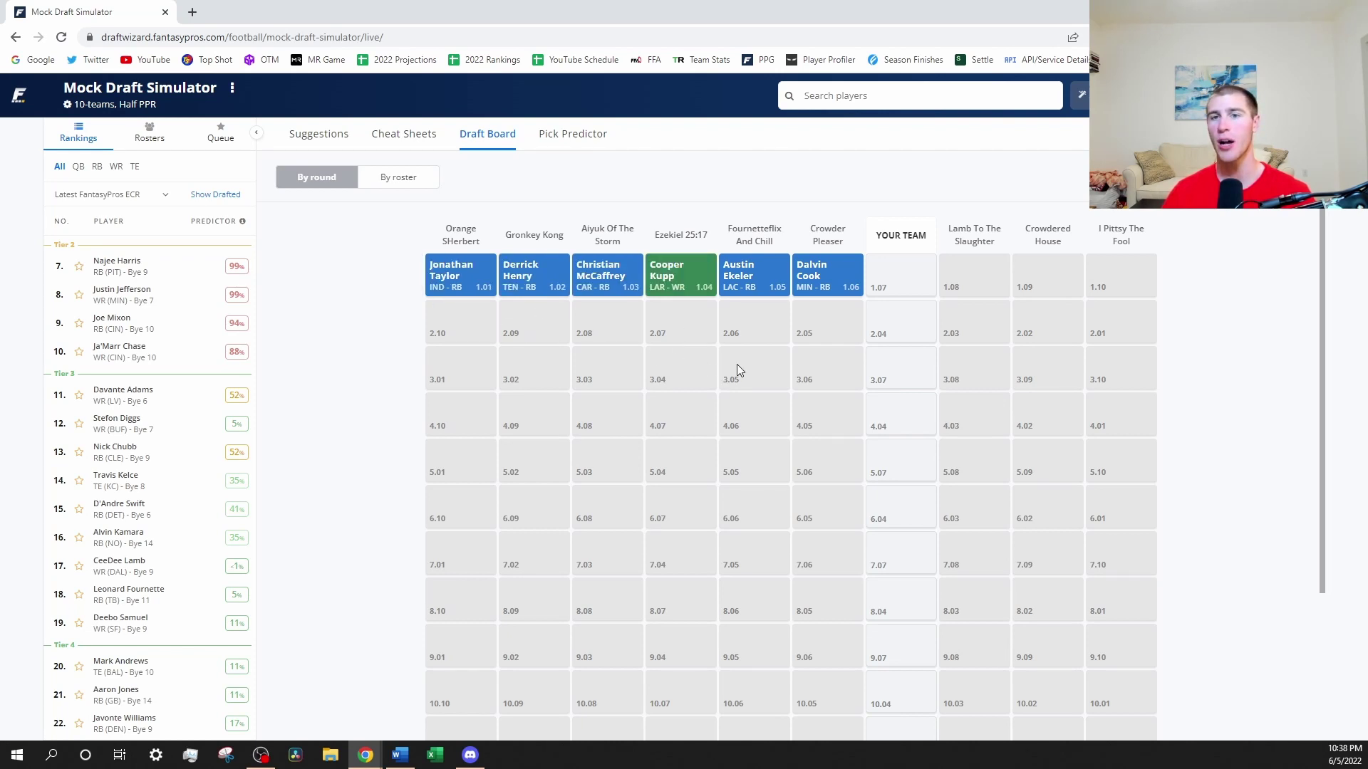
pyautogui.moveTo(846, 279)
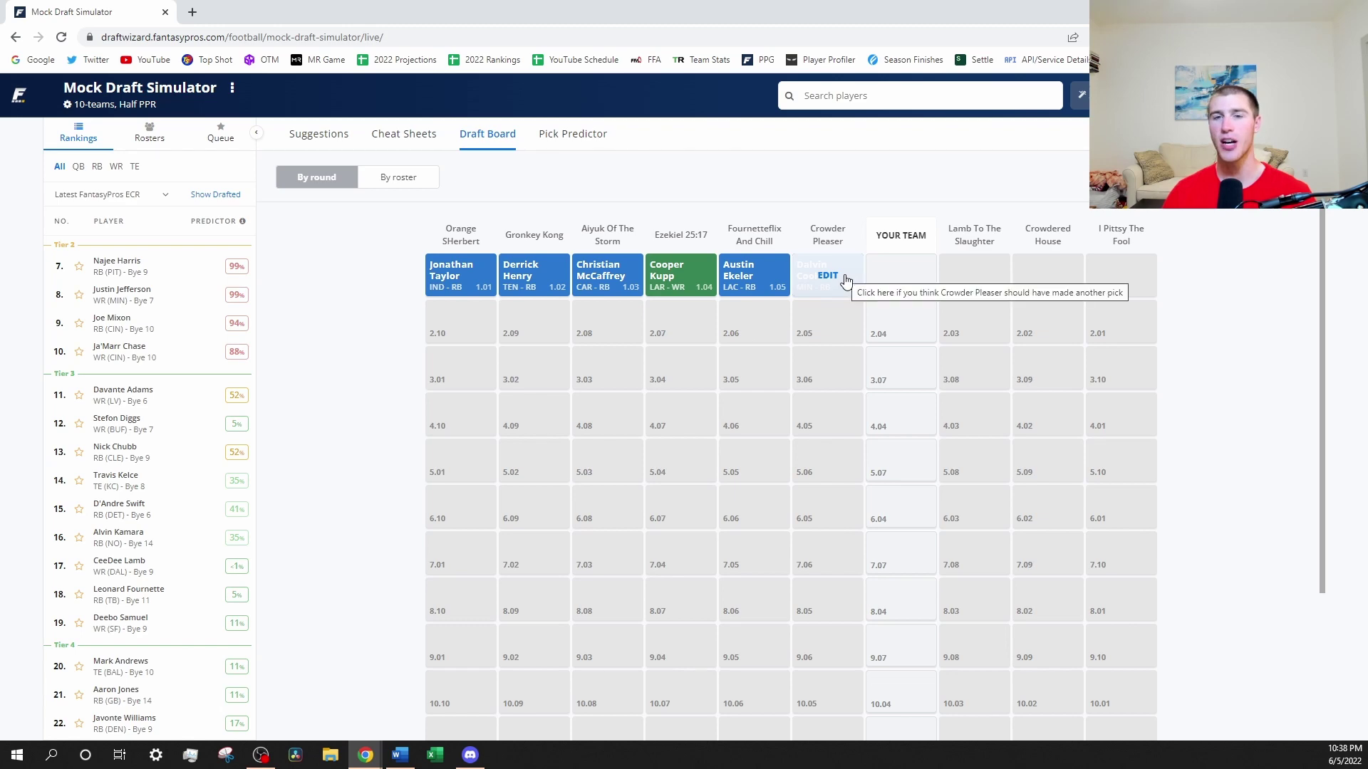
# Show the cheat sheets and hide players who have already been drafted.
pyautogui.click(399, 141)
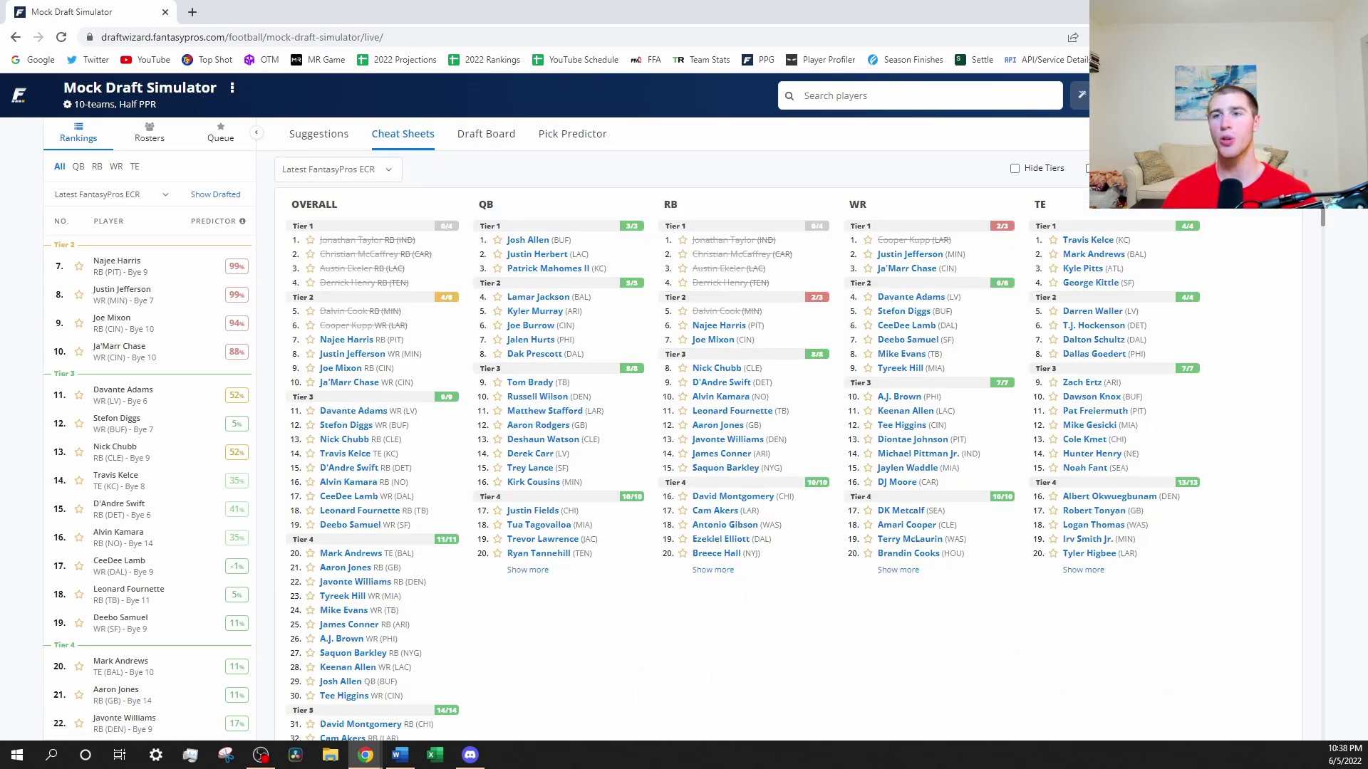
pyautogui.click(1089, 168)
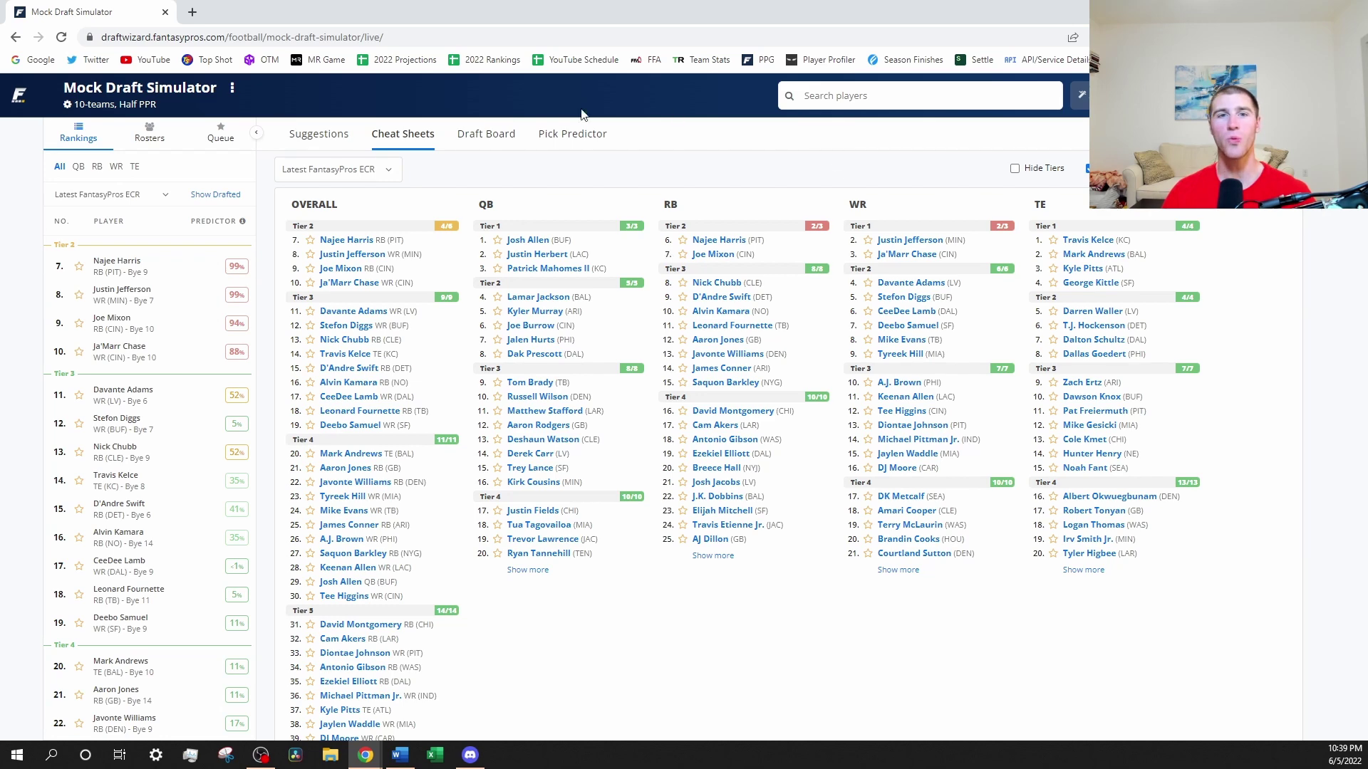
# Check the draft board, then draft wide receiver Ja'Marr Chase from the cheat sheets with pick 1.07.
pyautogui.click(484, 137)
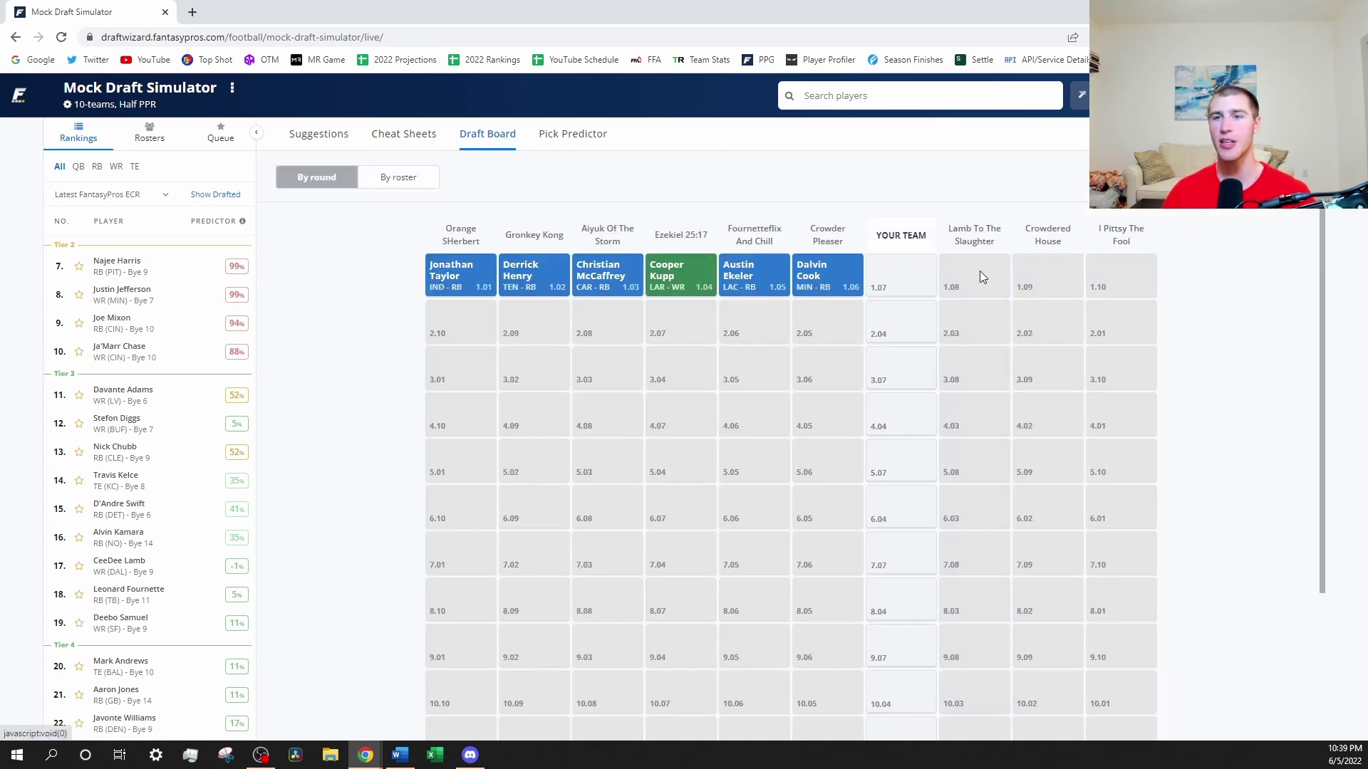
pyautogui.click(407, 135)
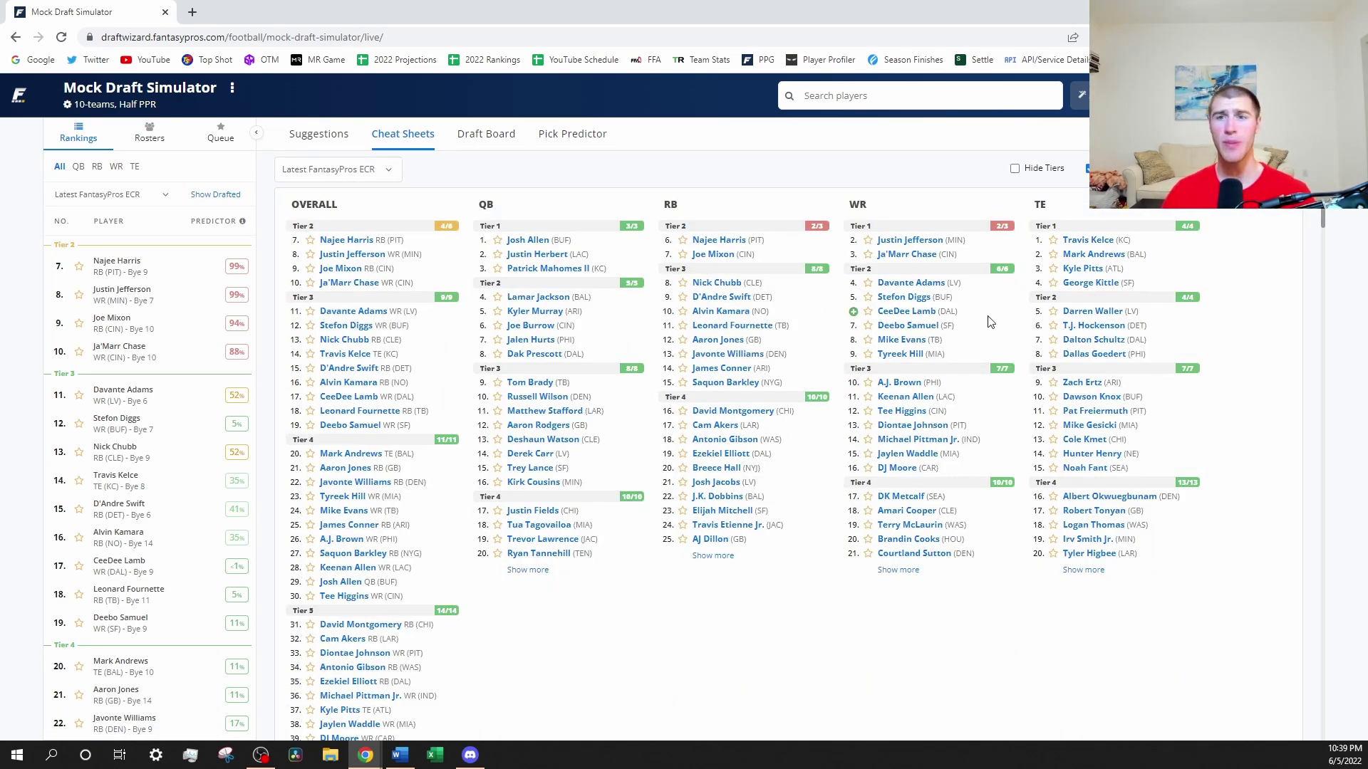
pyautogui.click(889, 255)
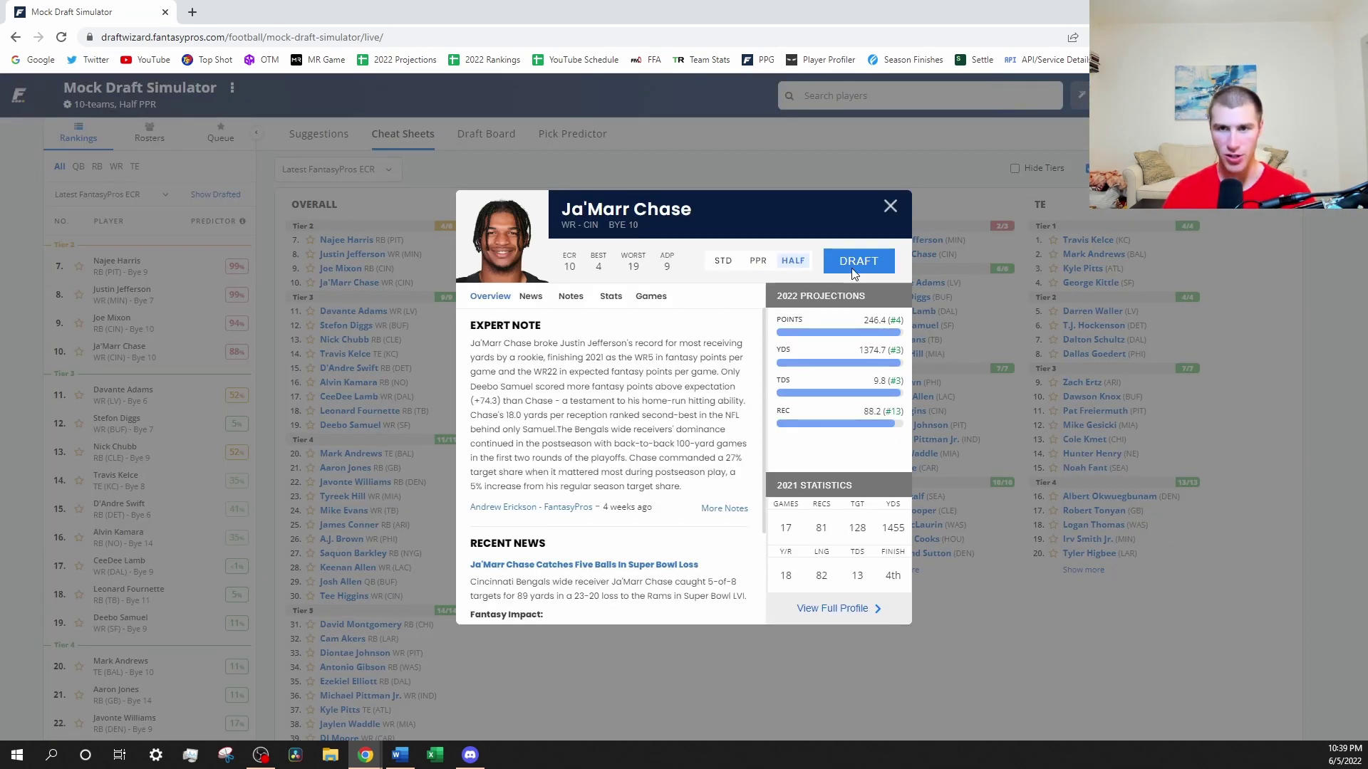
pyautogui.click(867, 268)
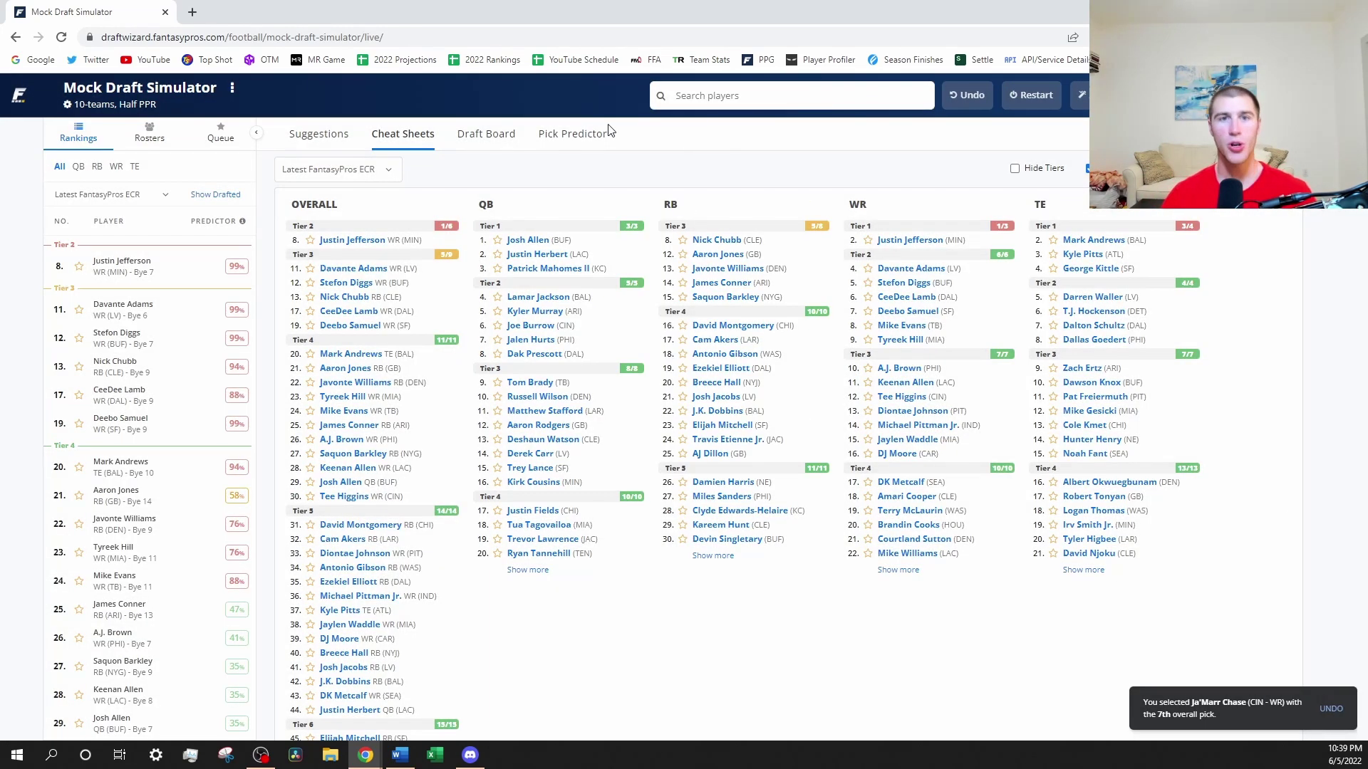
# Review the picks made on the draft board and draft wide receiver Justin Jefferson with pick 2.04.
pyautogui.click(489, 141)
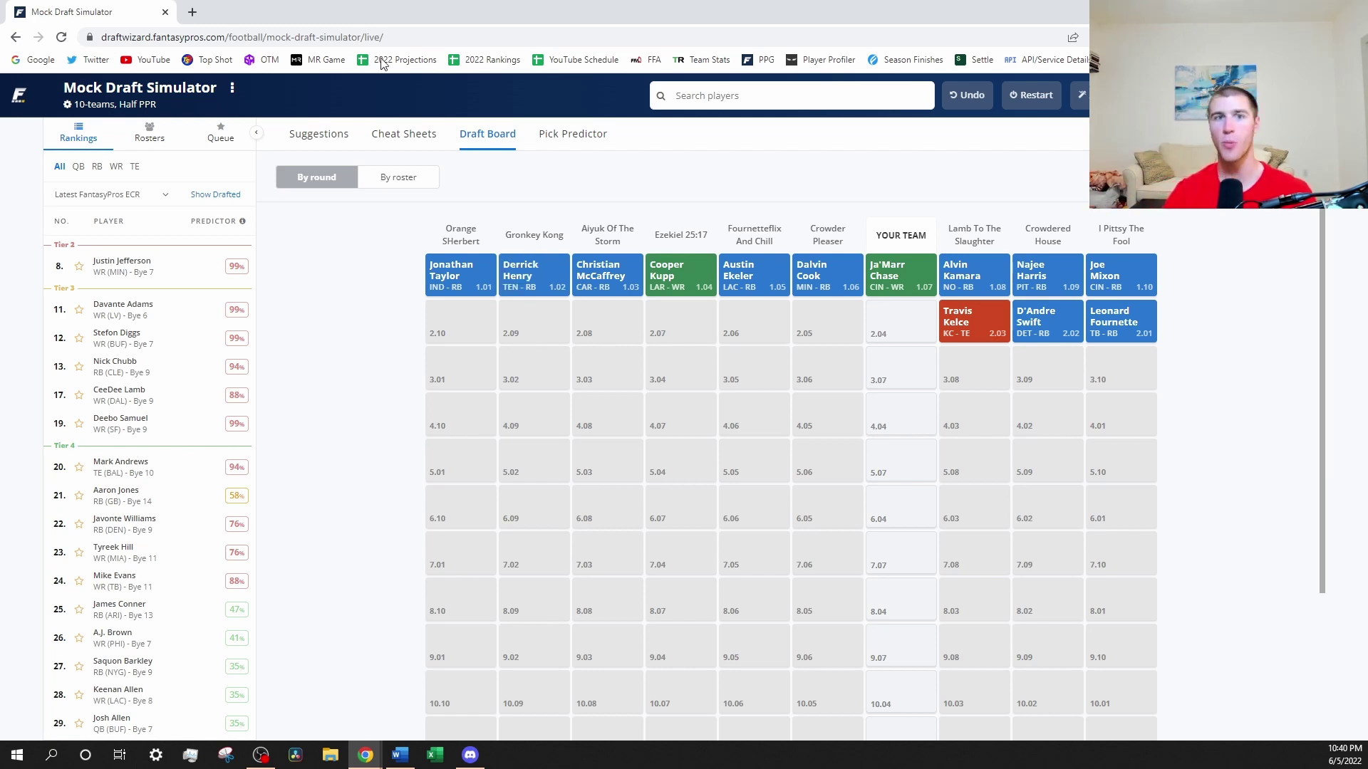
pyautogui.click(405, 137)
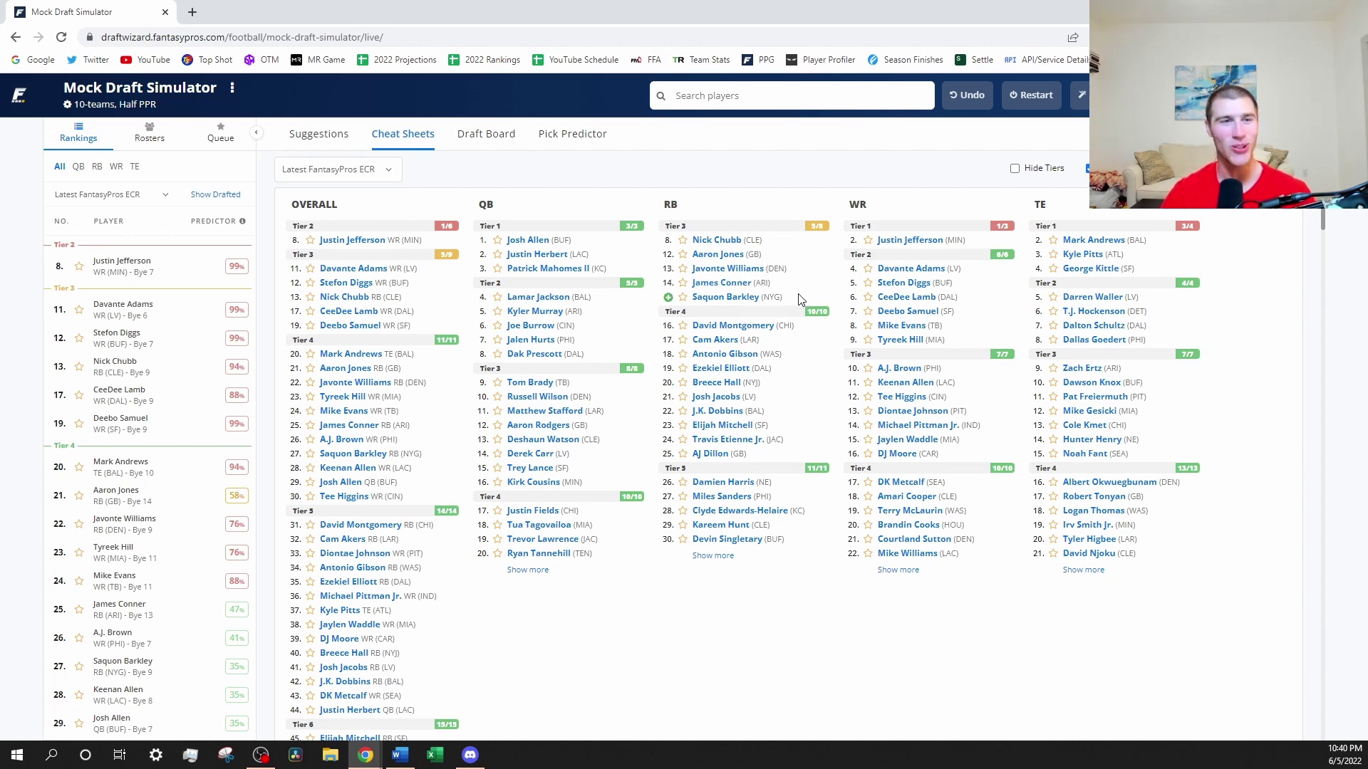
pyautogui.click(897, 244)
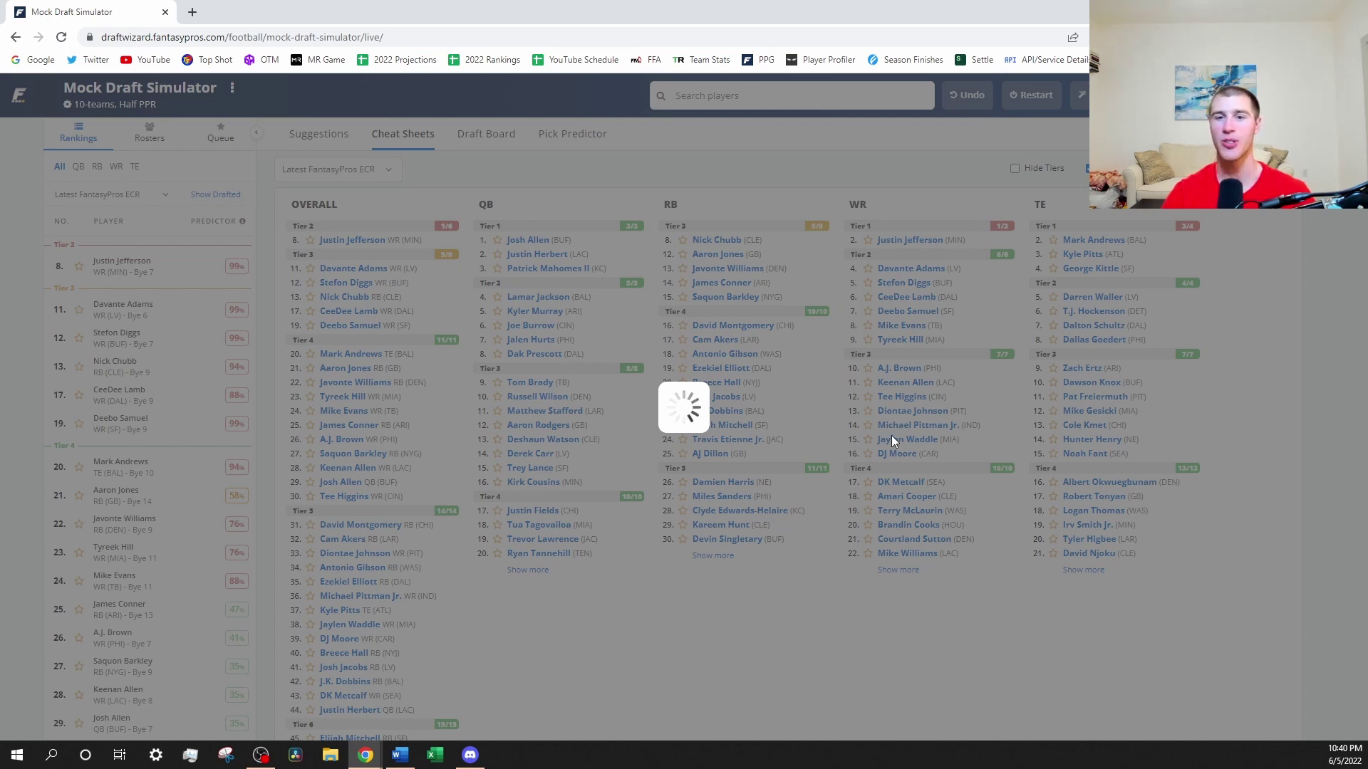
pyautogui.click(1010, 343)
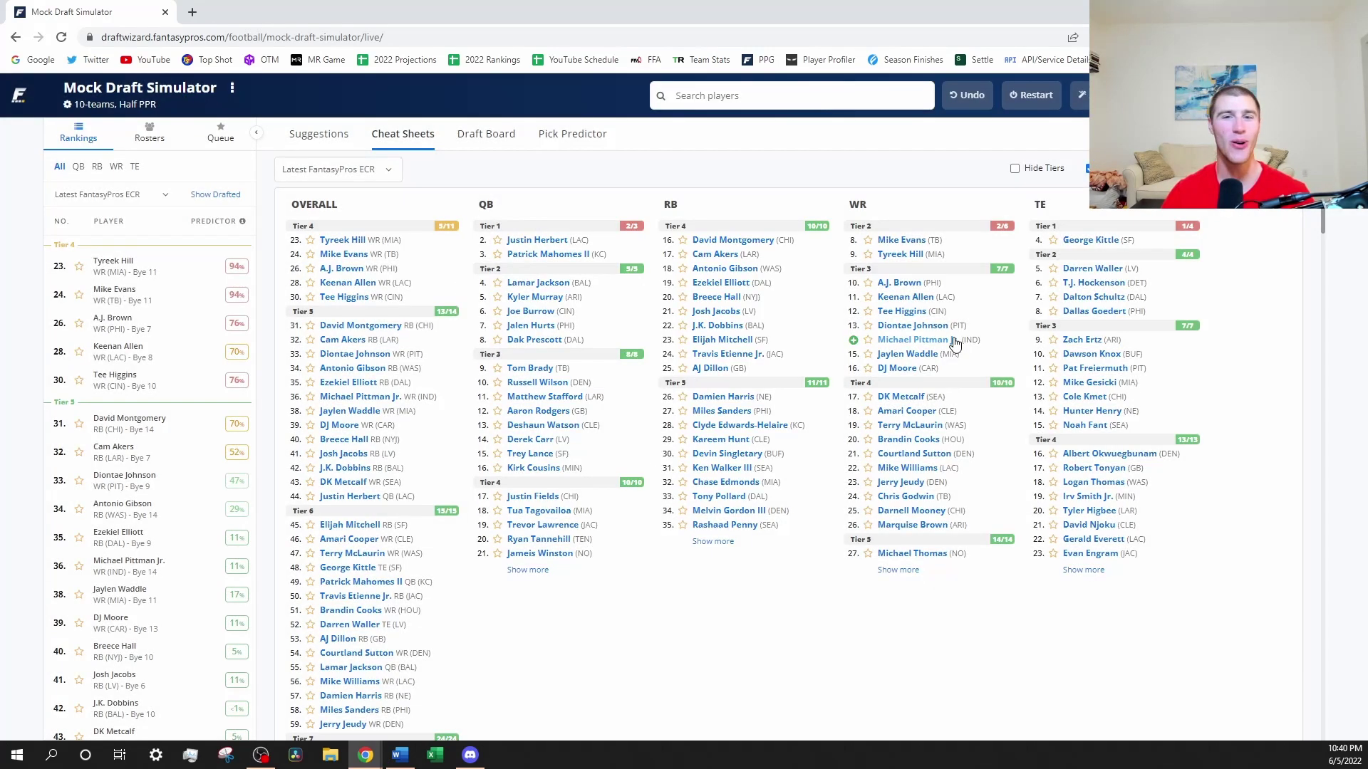
# Review the team roster and draft board, then draft running back David Montgomery with pick 3.07.
pyautogui.click(151, 138)
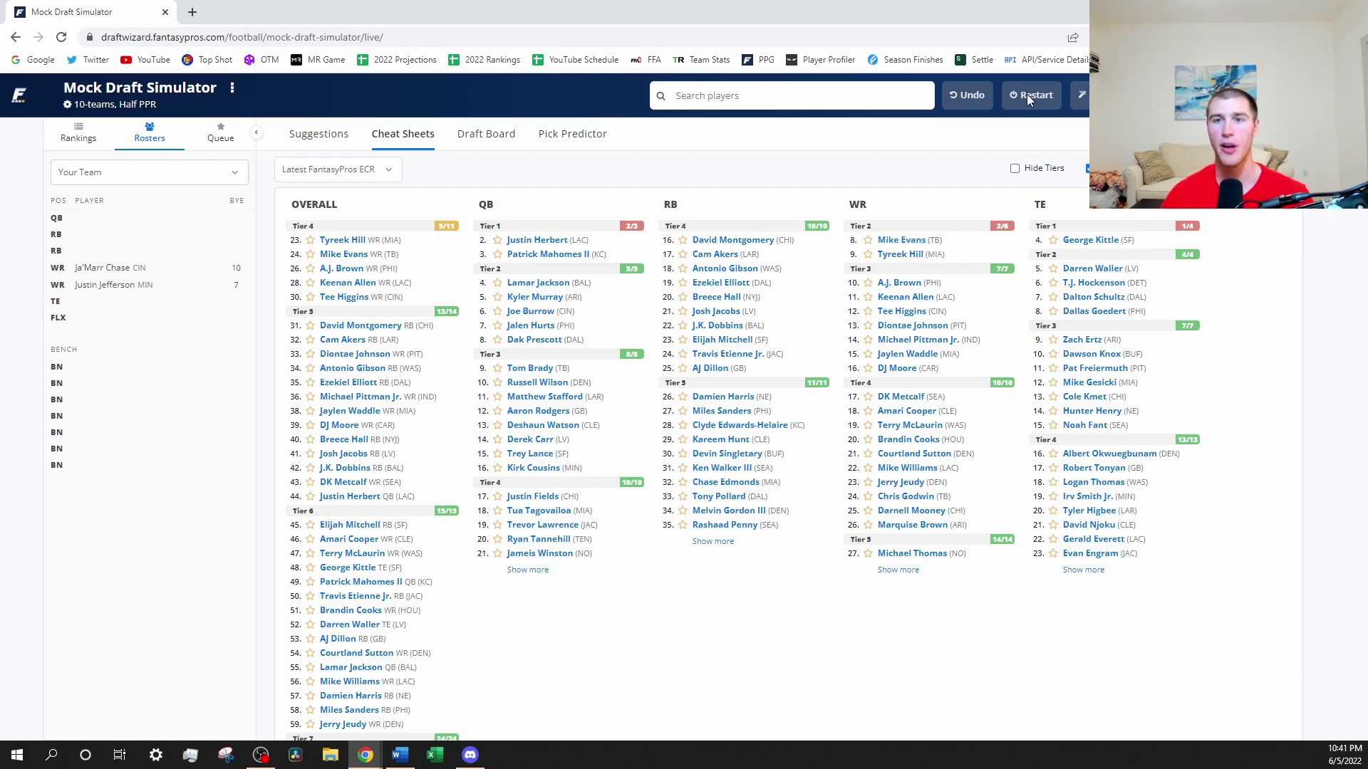
pyautogui.click(483, 137)
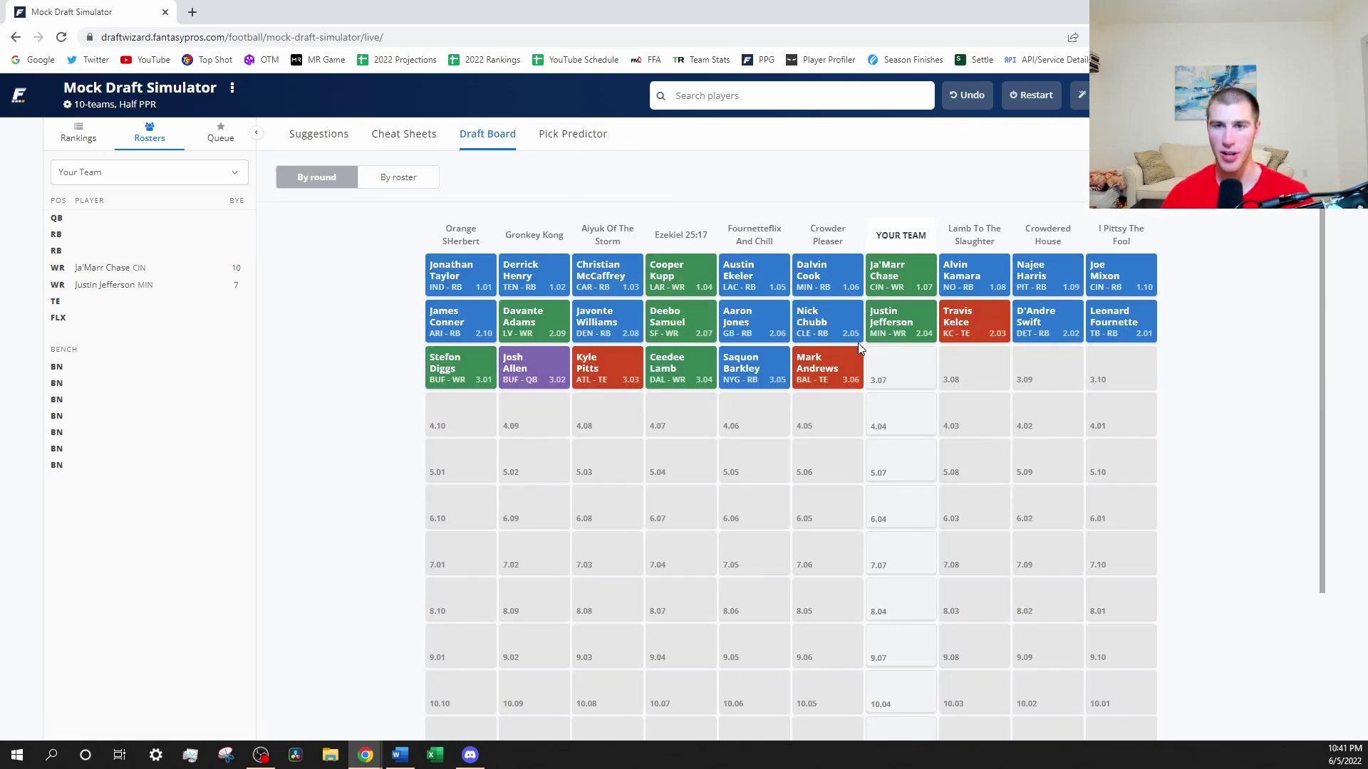
pyautogui.moveTo(848, 339)
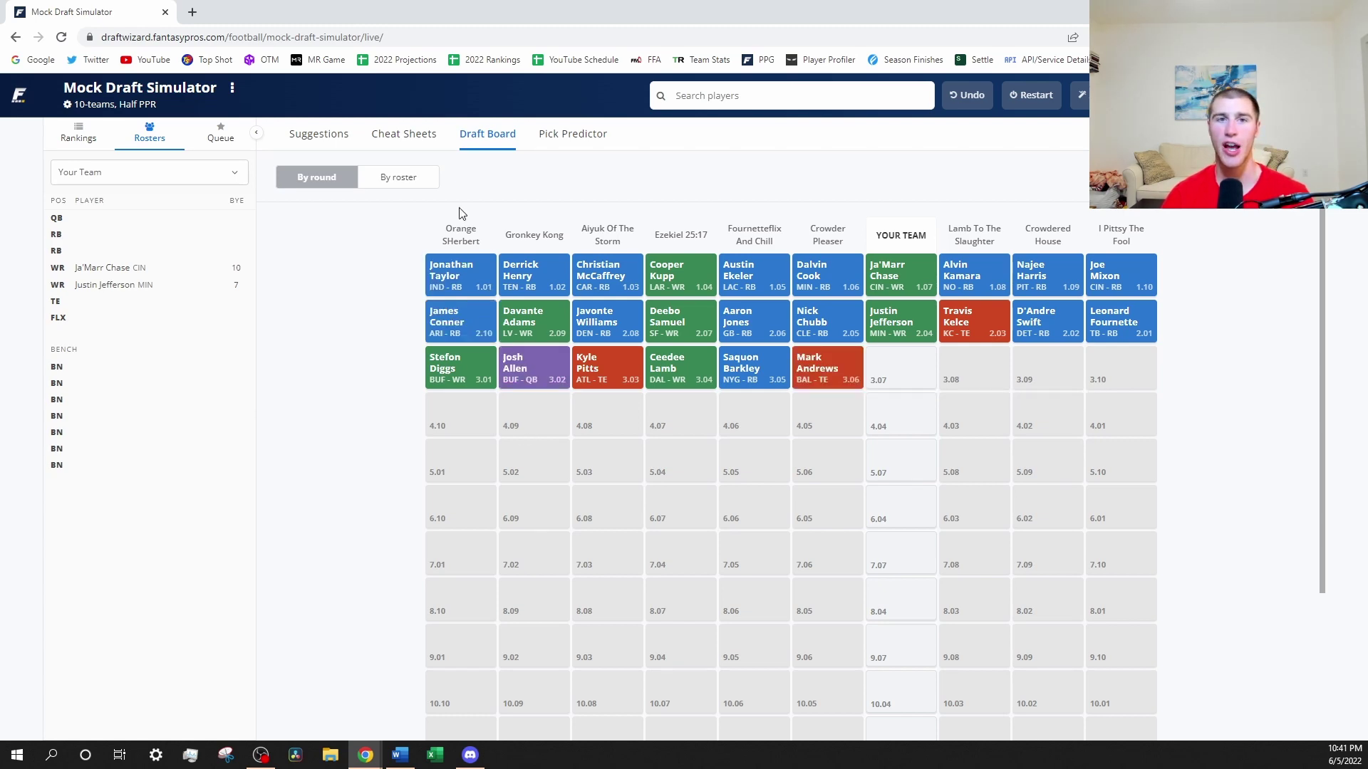
pyautogui.click(403, 135)
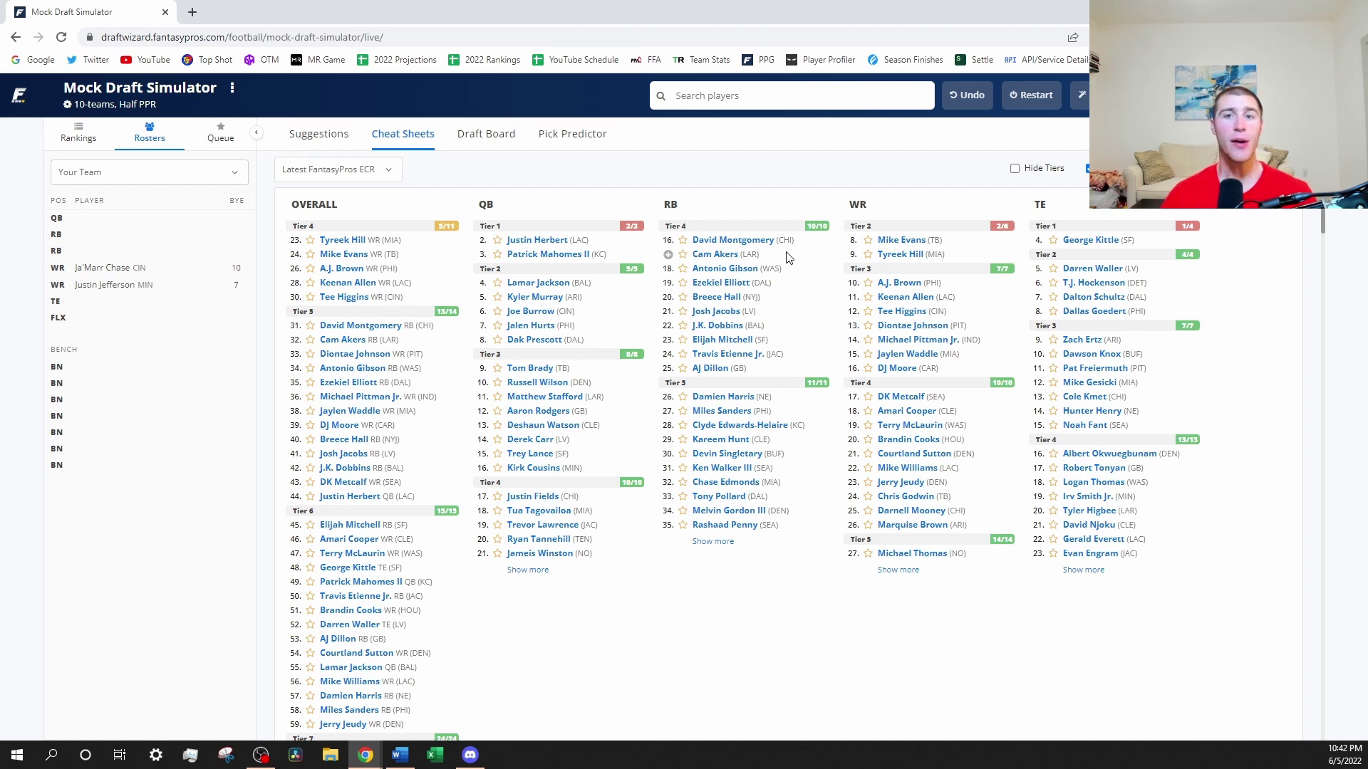
pyautogui.click(708, 241)
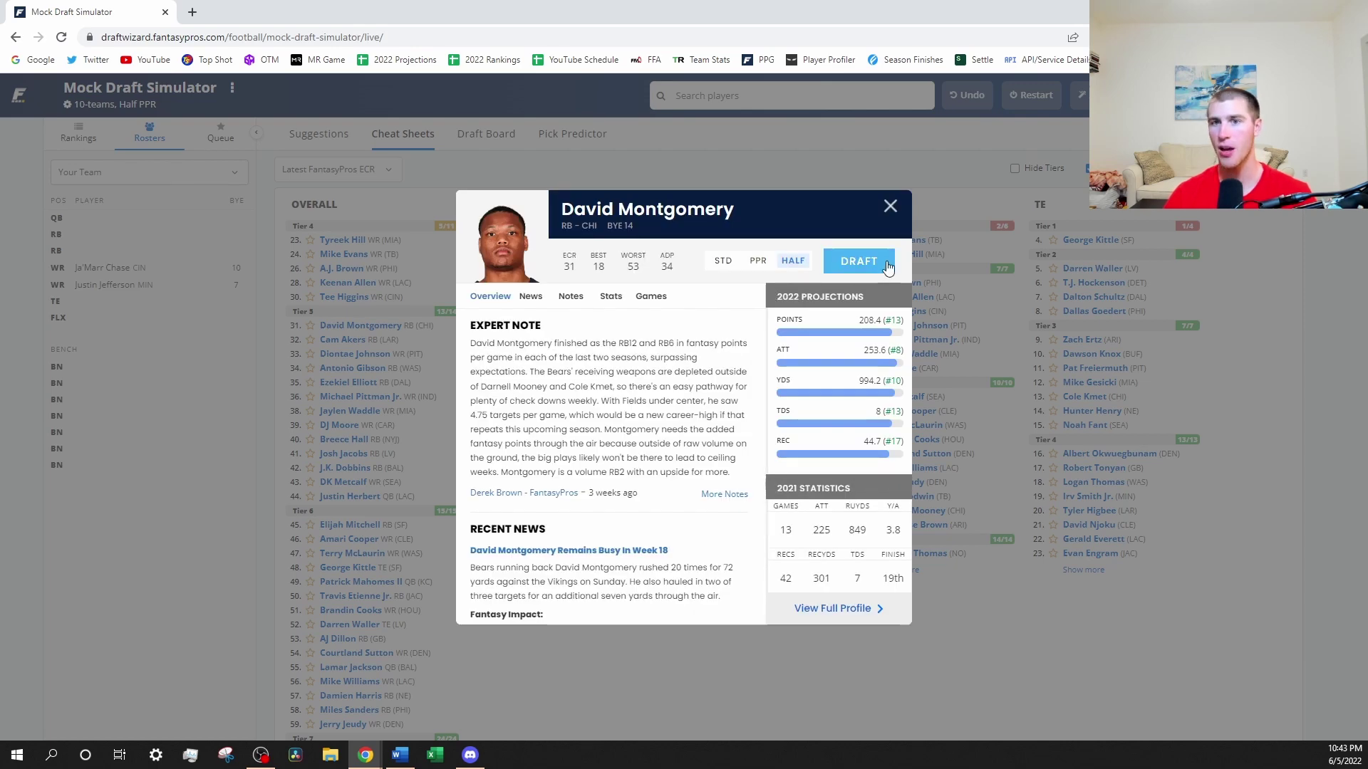
pyautogui.click(886, 264)
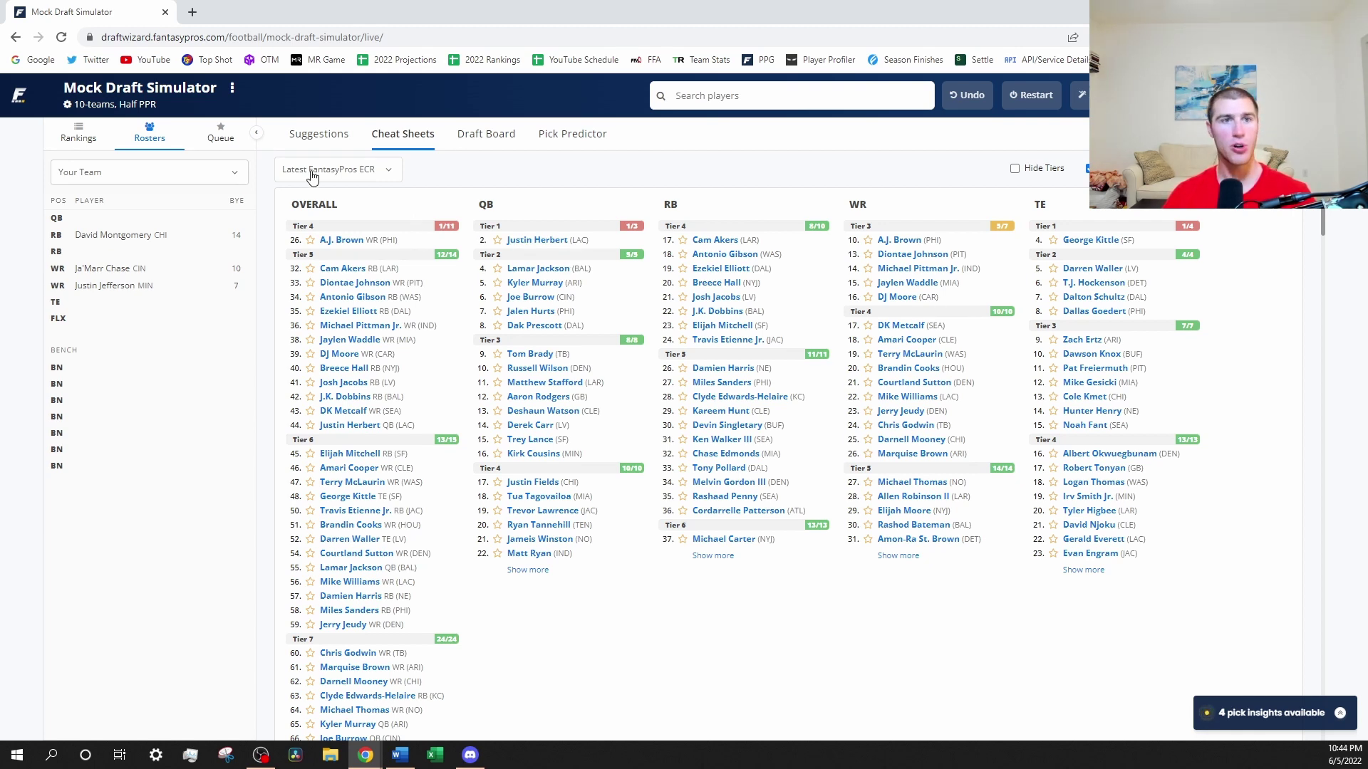
# Compare the draft board with the cheat sheets and draft wide receiver A.J. Brown with pick 4.04.
pyautogui.click(490, 135)
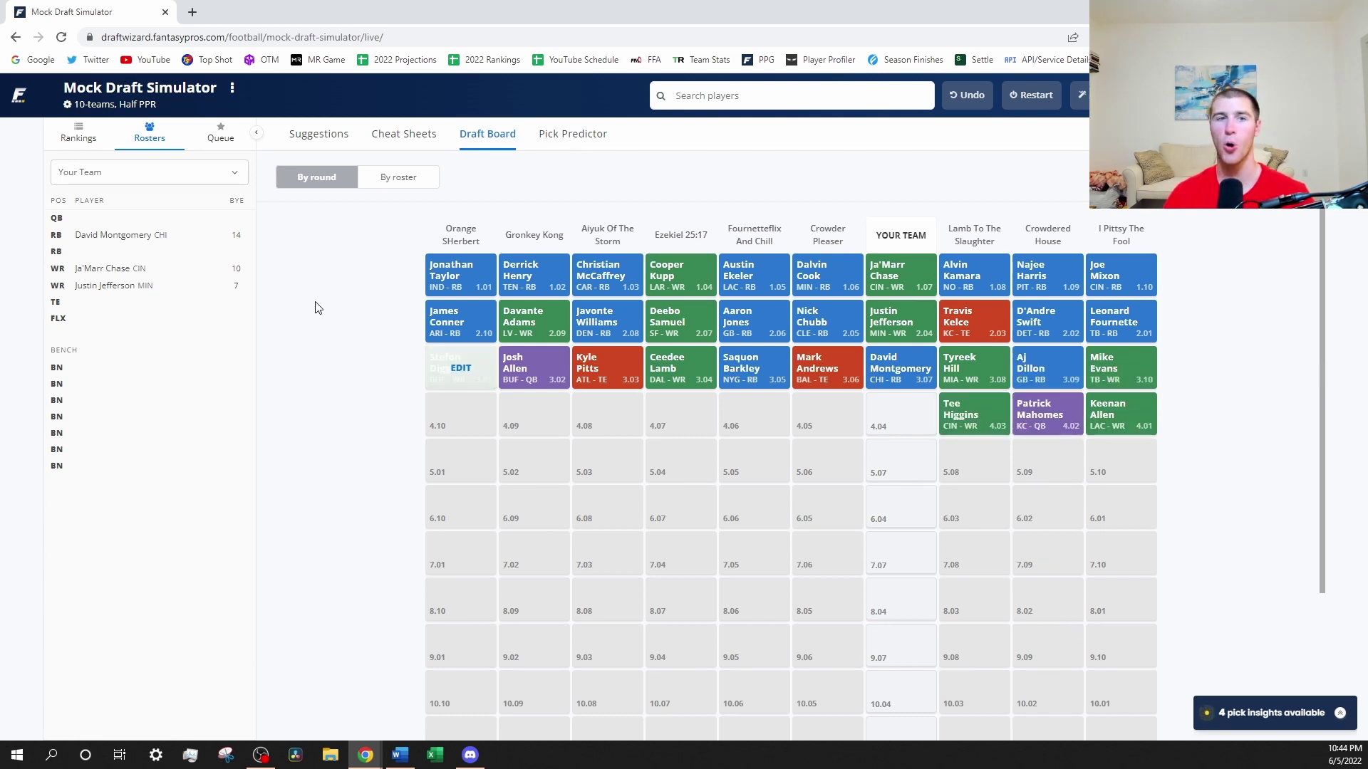
pyautogui.click(414, 142)
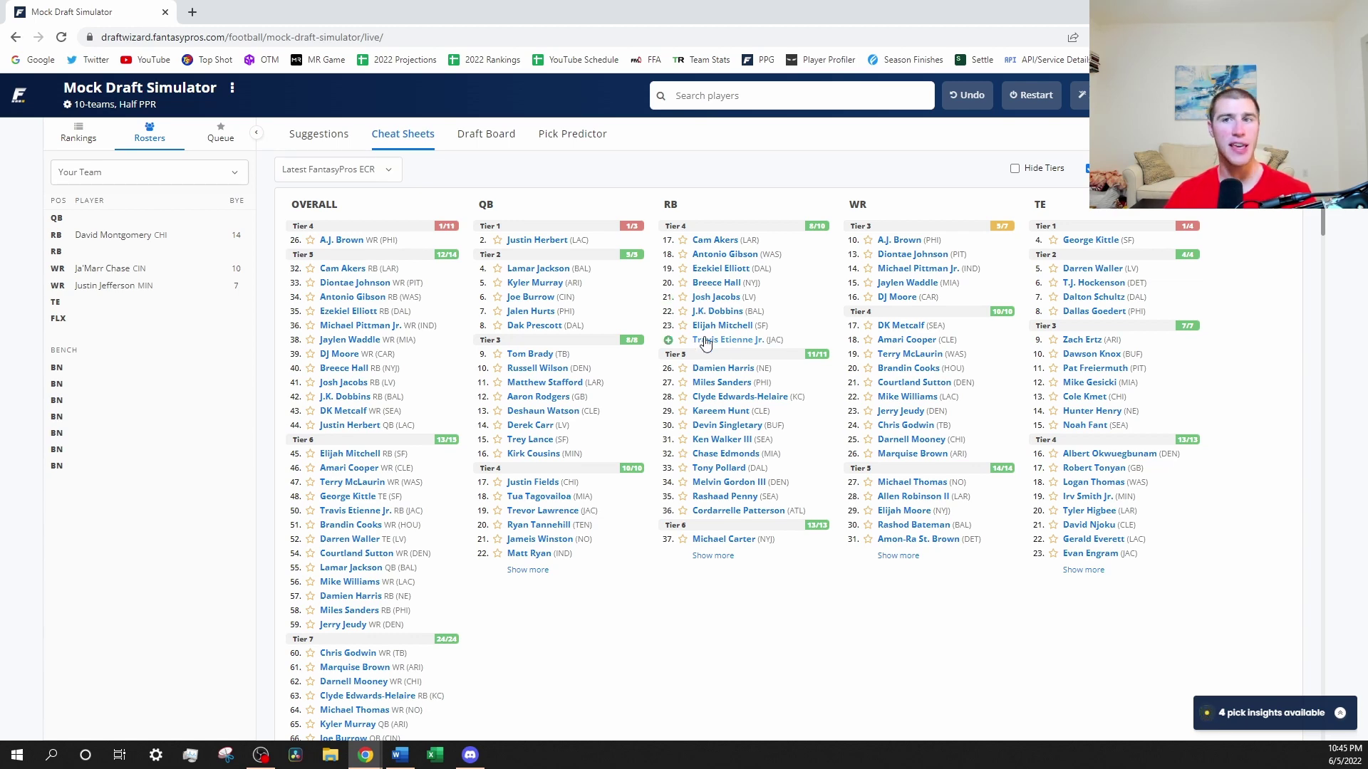
pyautogui.click(489, 135)
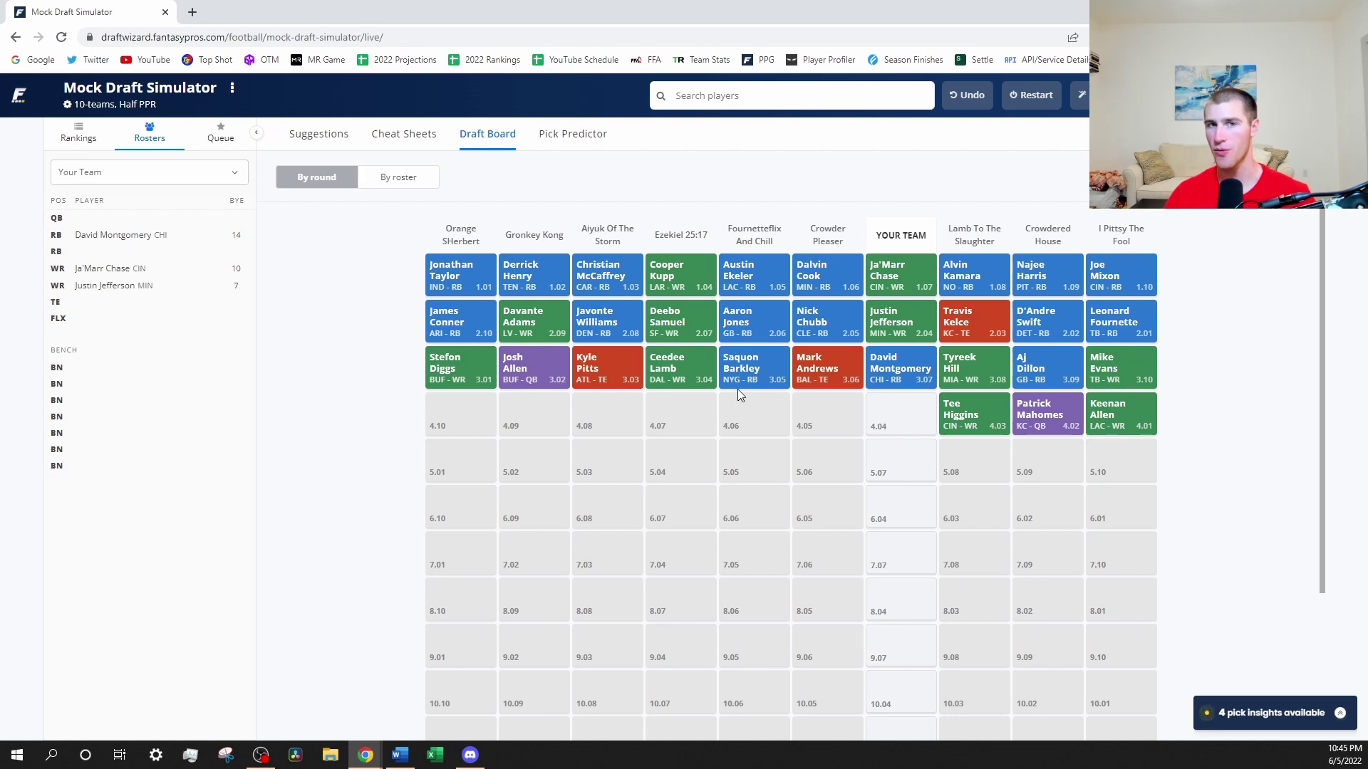
pyautogui.click(400, 137)
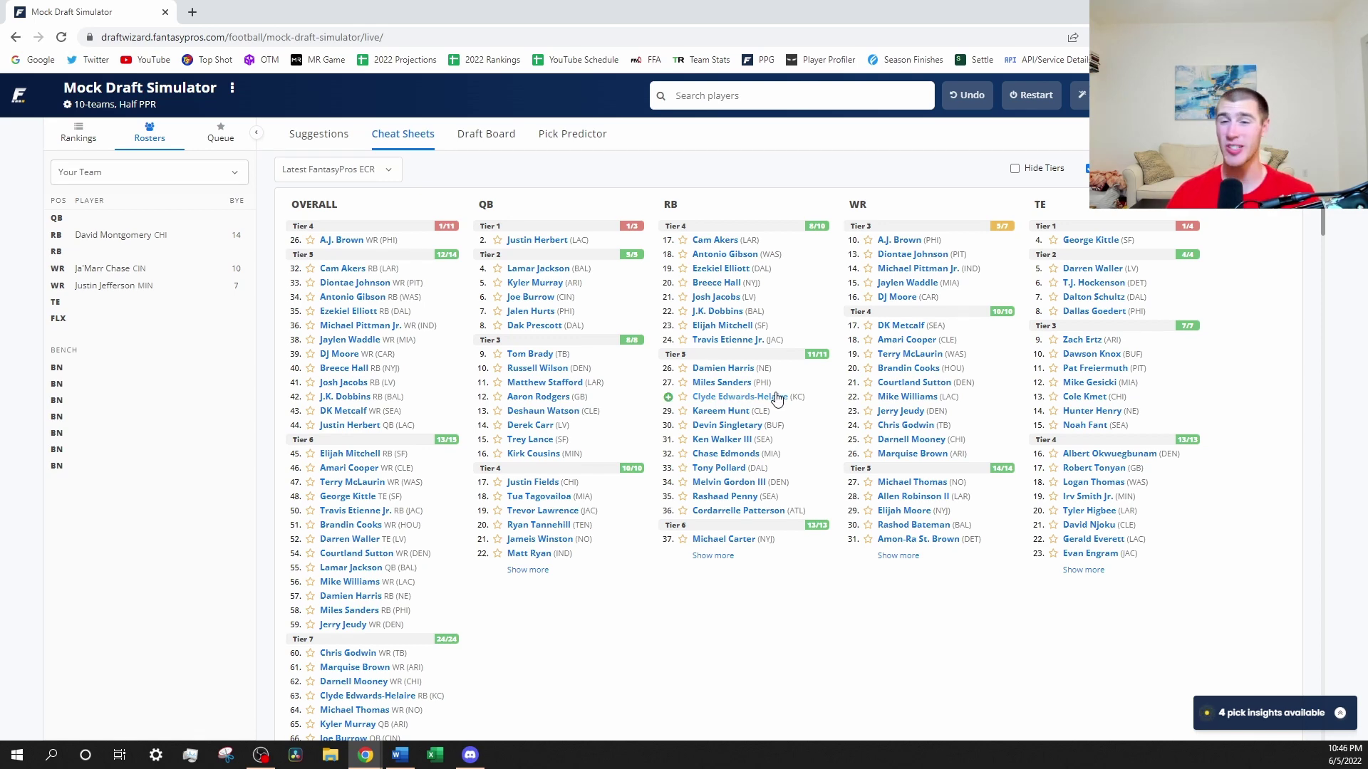
pyautogui.click(901, 240)
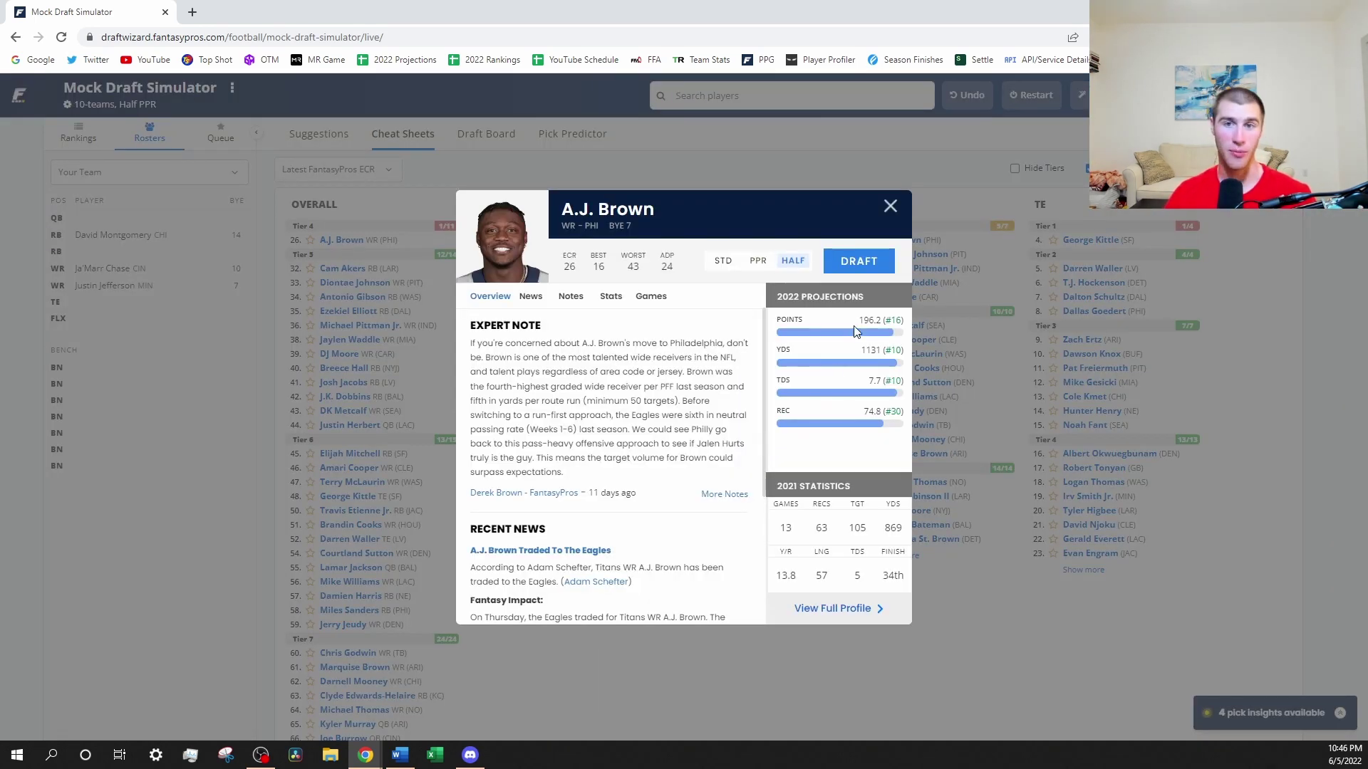
pyautogui.click(858, 260)
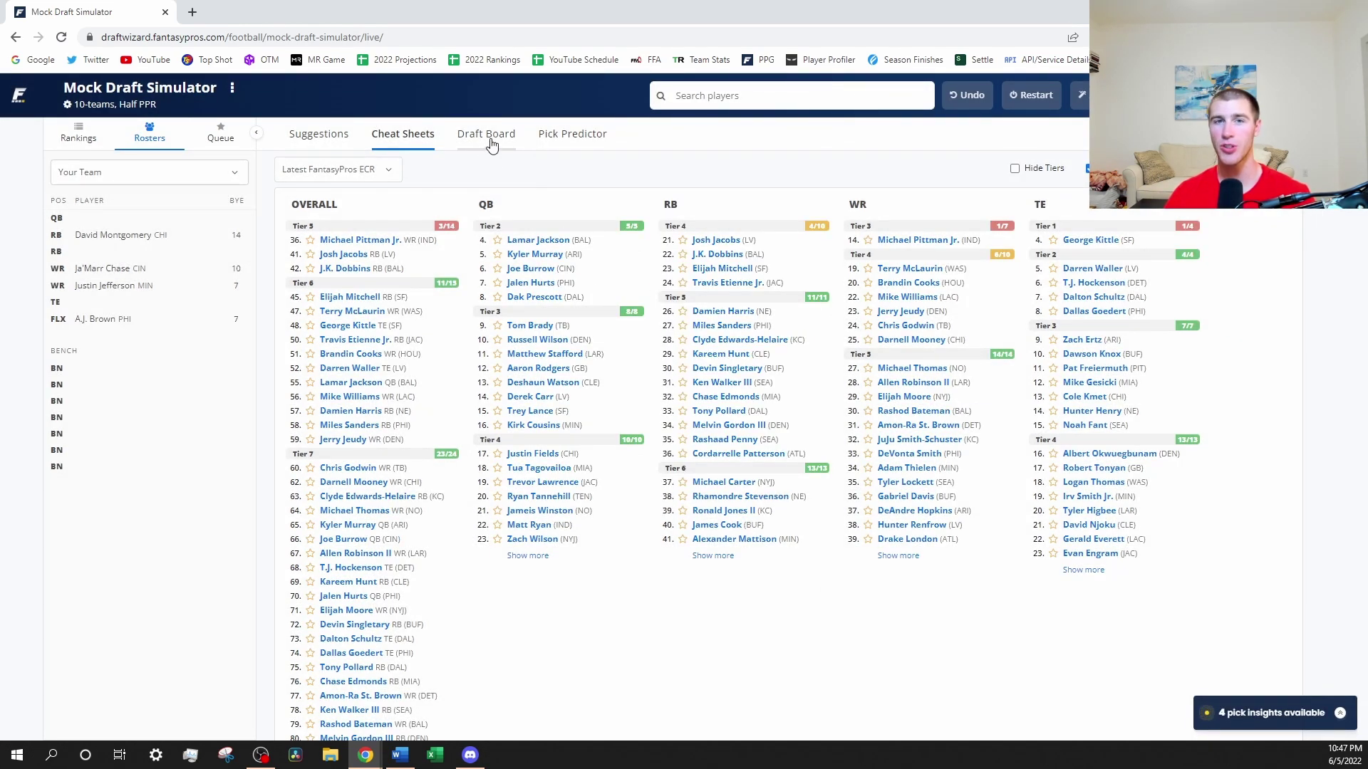
# Compare the draft board with the cheat sheets and draft running back J.K. Dobbins with pick 5.07.
pyautogui.click(483, 142)
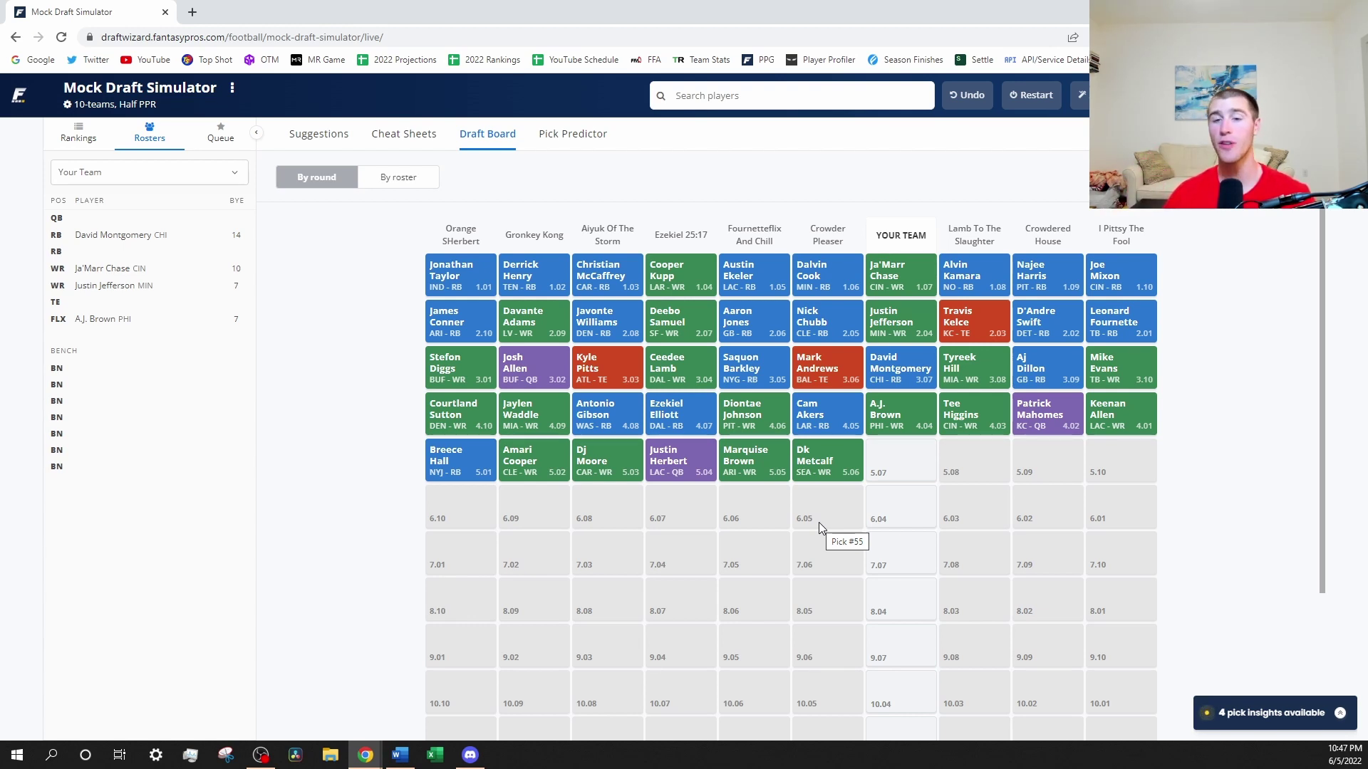
pyautogui.moveTo(824, 417)
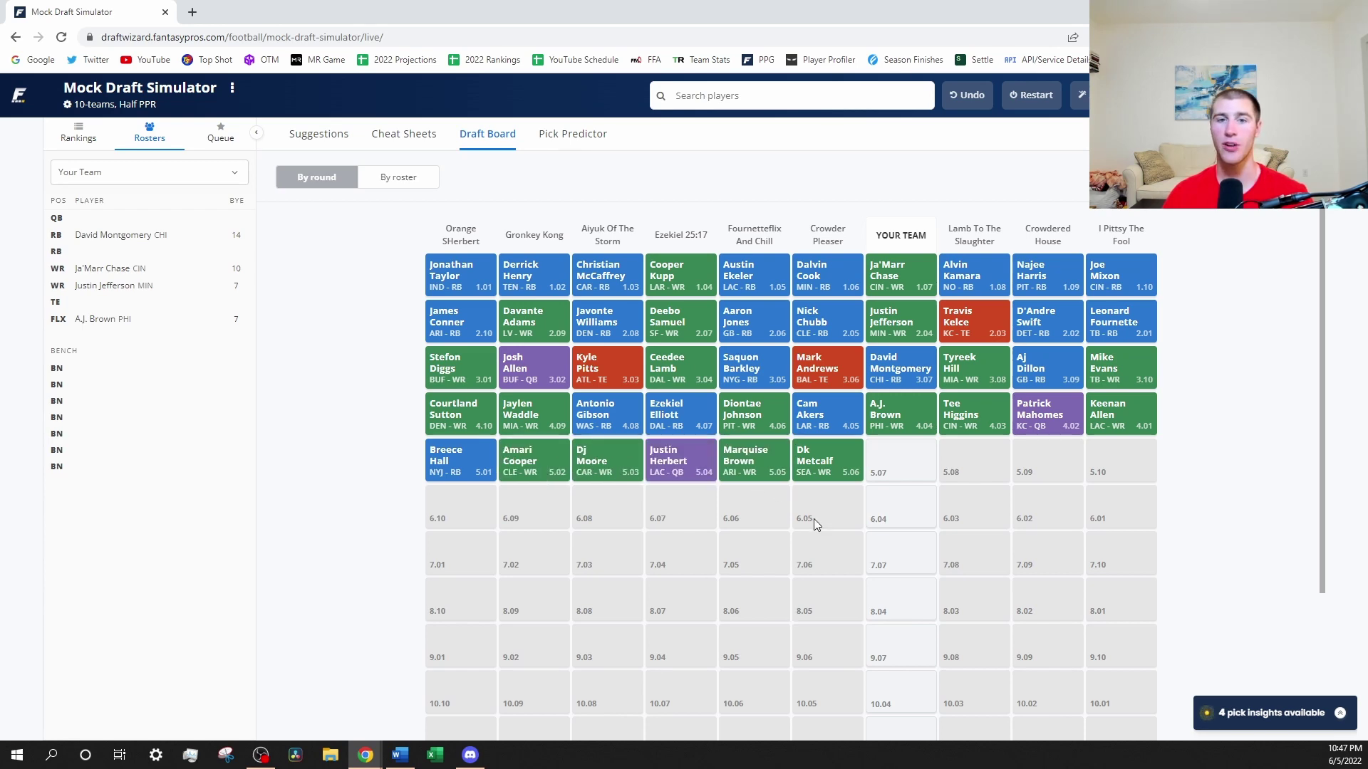
pyautogui.click(403, 135)
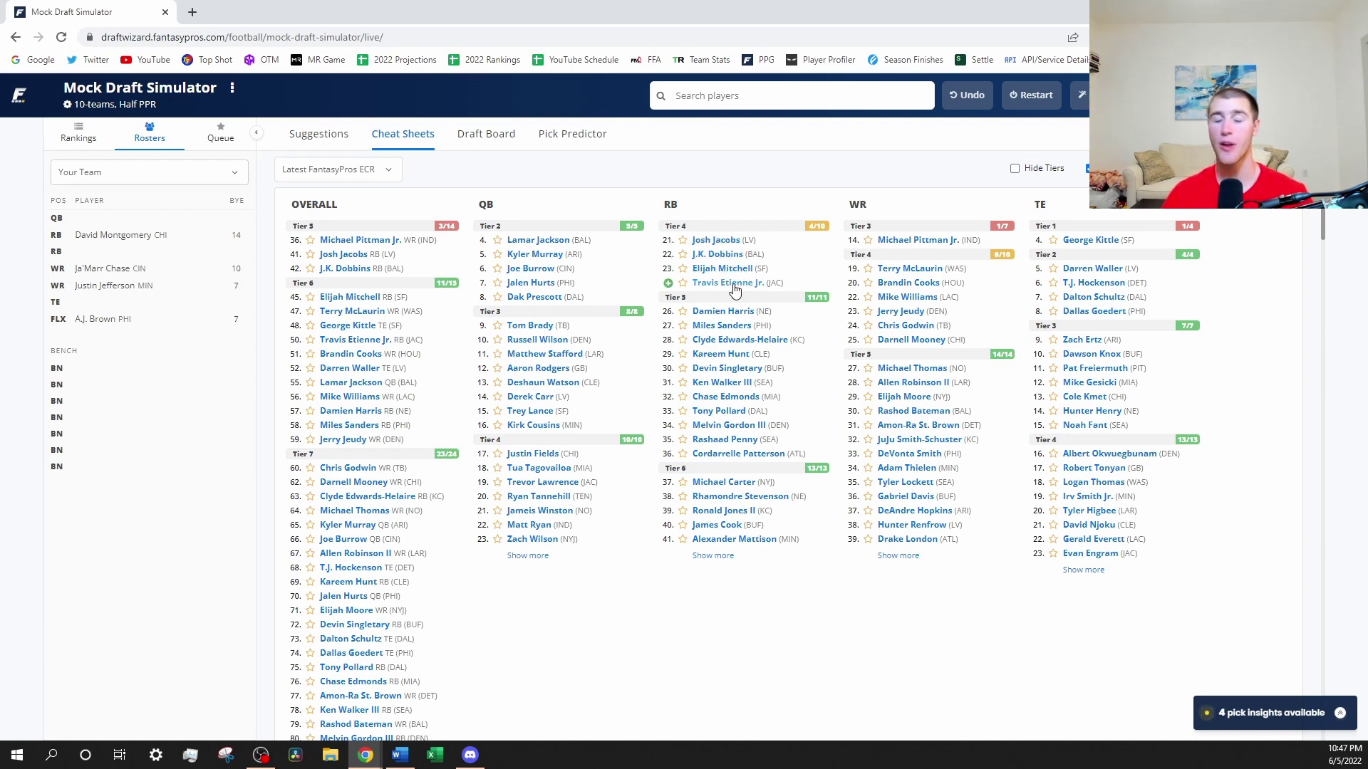
pyautogui.click(195, 14)
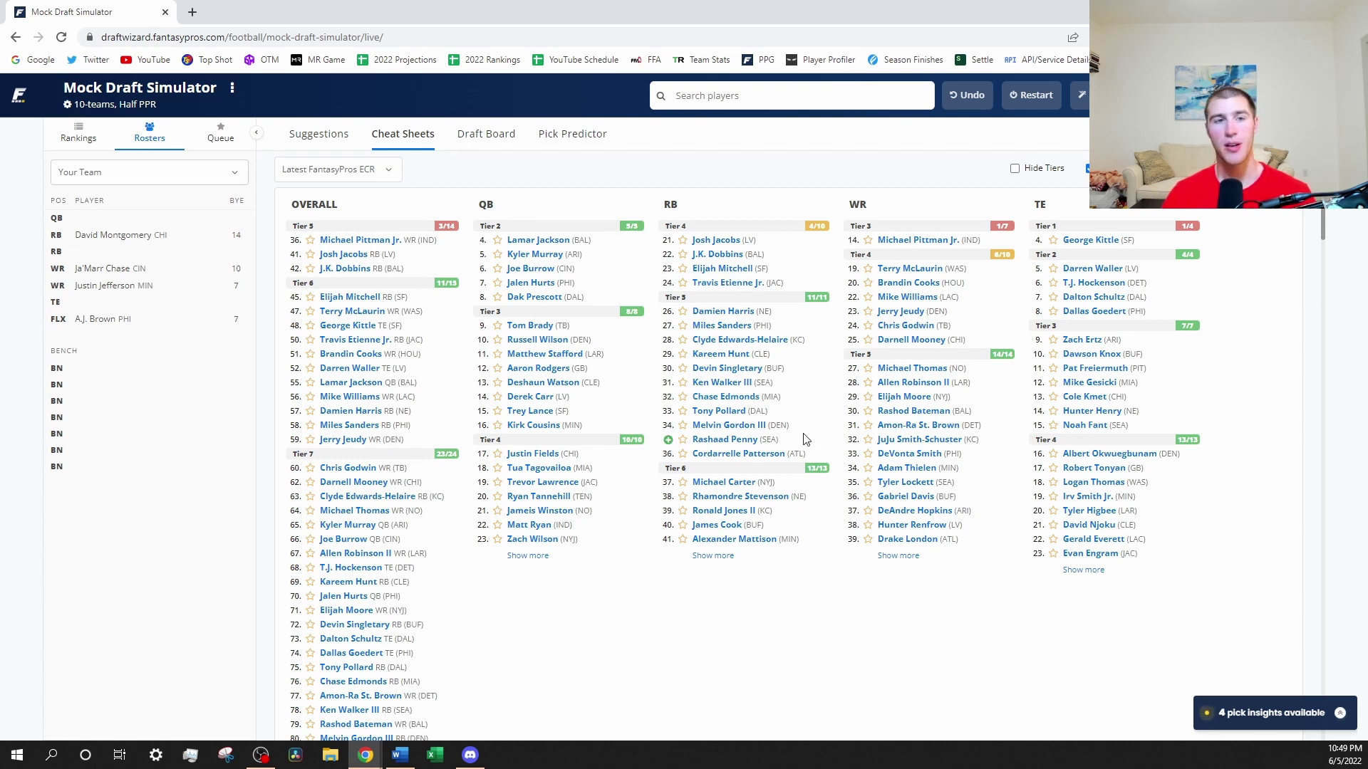
pyautogui.click(487, 135)
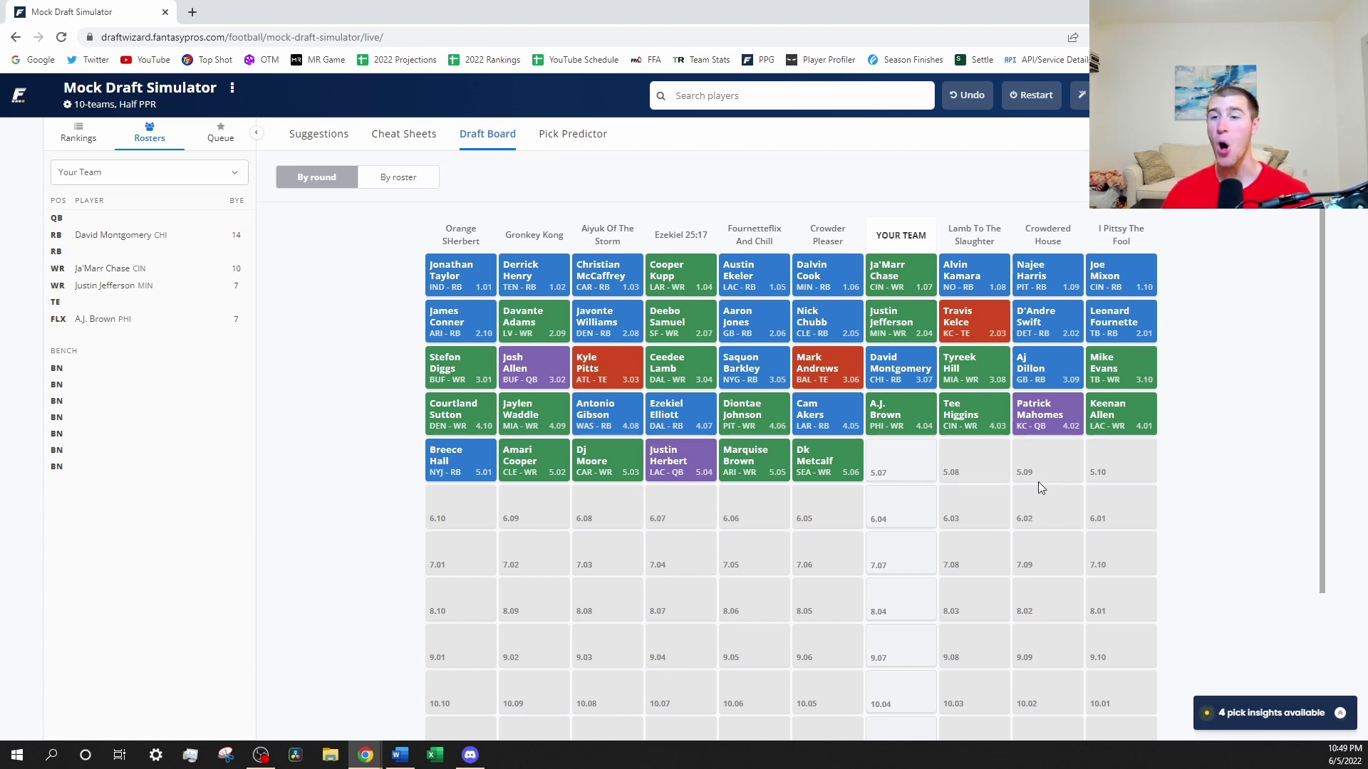
pyautogui.click(399, 135)
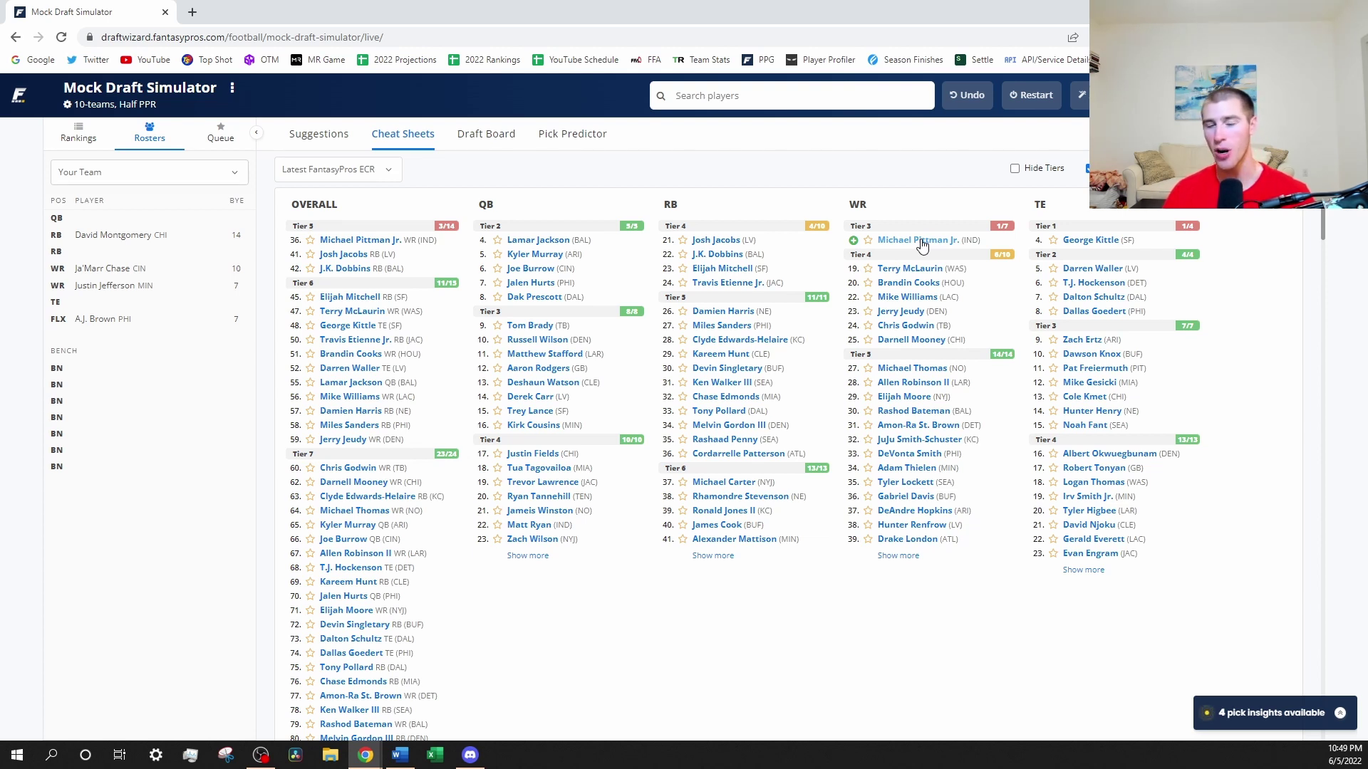
pyautogui.click(720, 255)
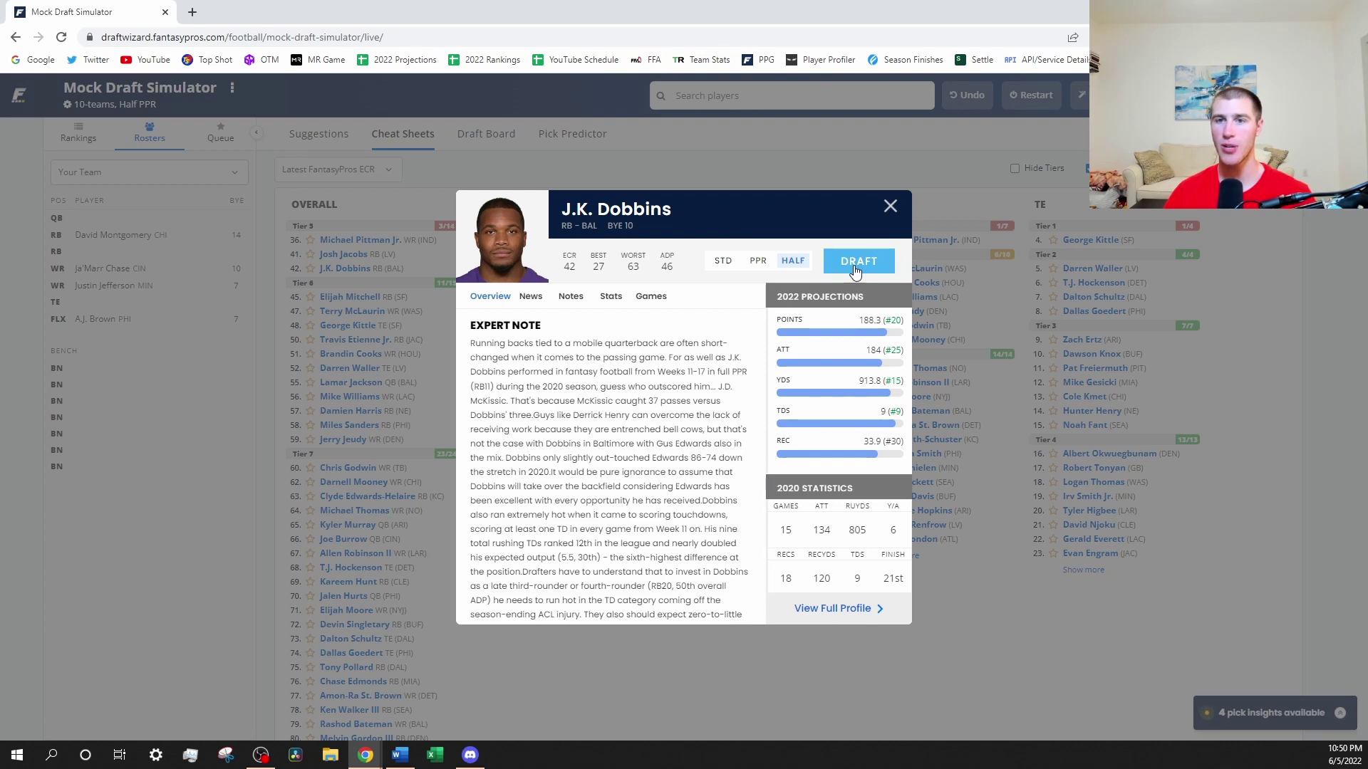
pyautogui.click(856, 263)
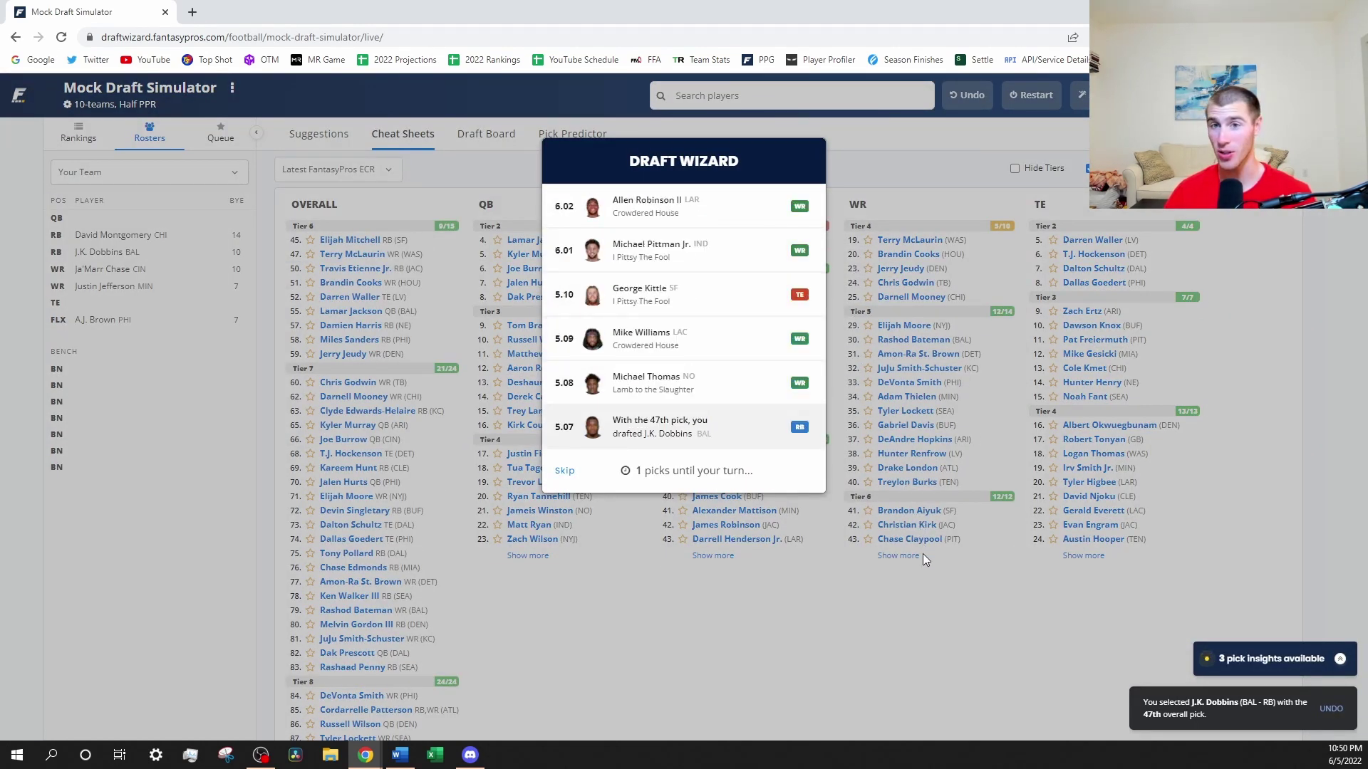
pyautogui.click(921, 614)
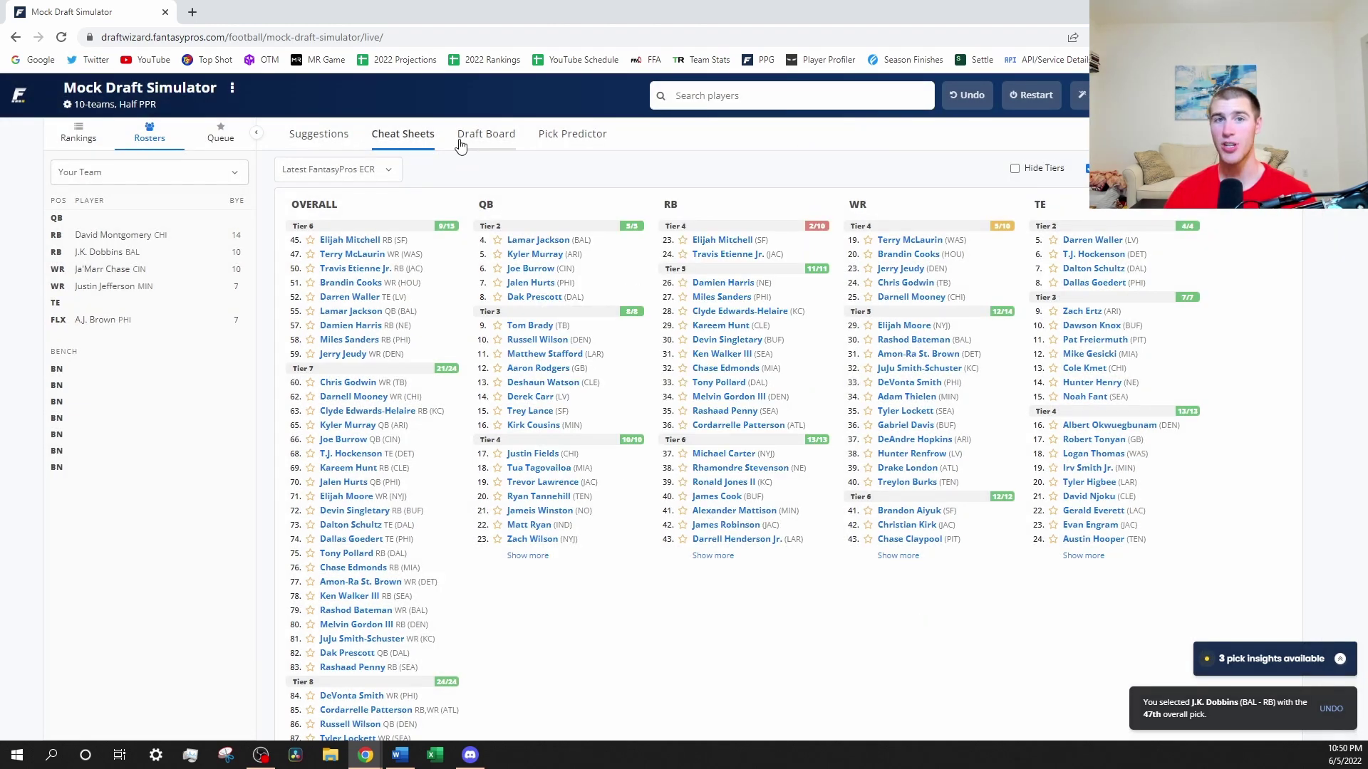
# Check the updated draft board, then draft running back Travis Etienne Jr. from the cheat sheets with pick 6.04.
pyautogui.click(468, 138)
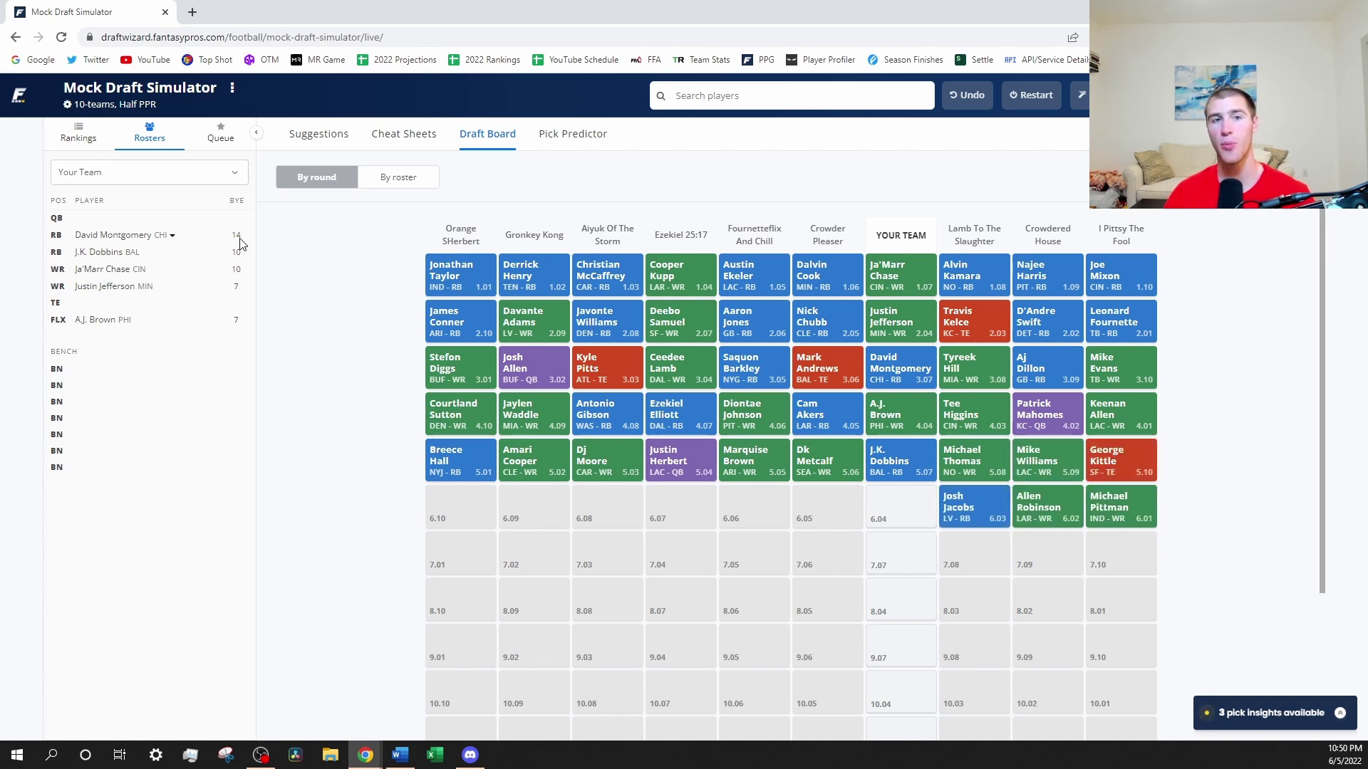
pyautogui.click(421, 140)
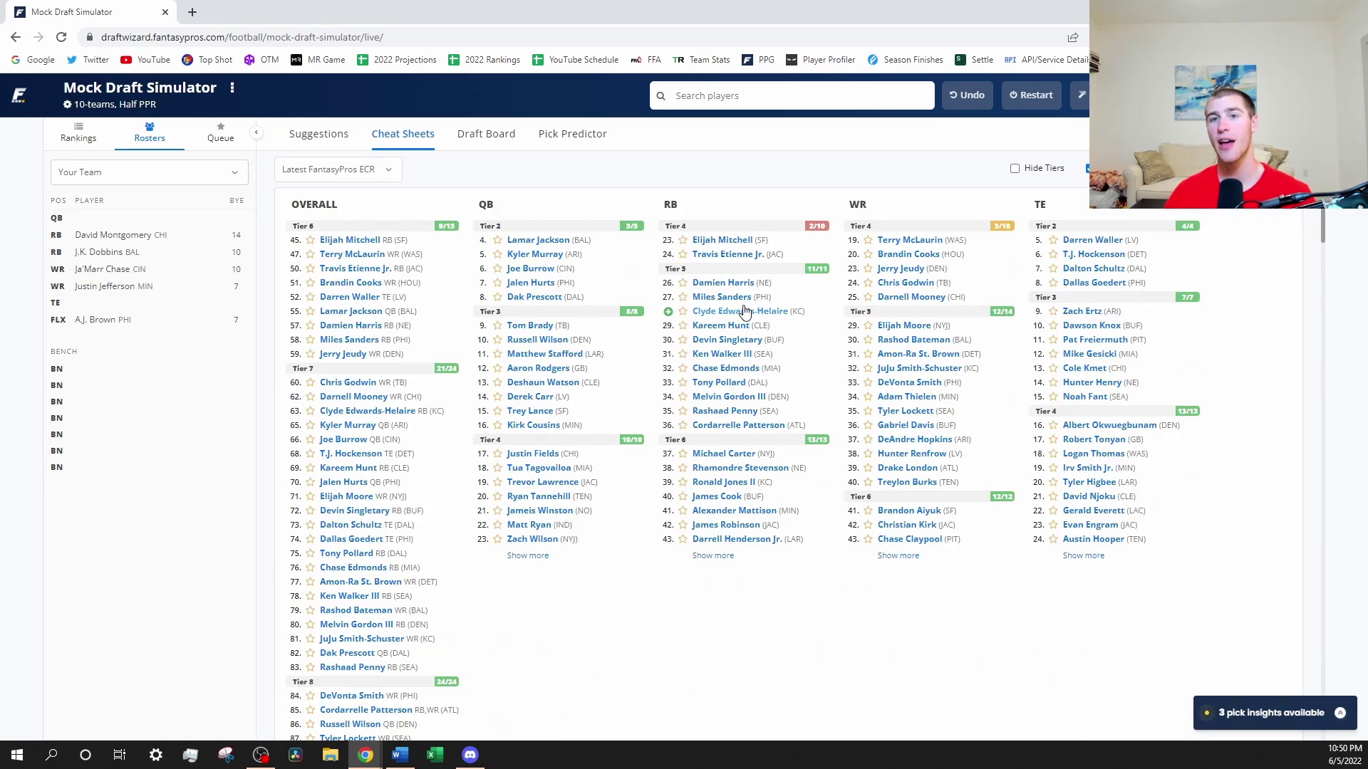
pyautogui.click(748, 255)
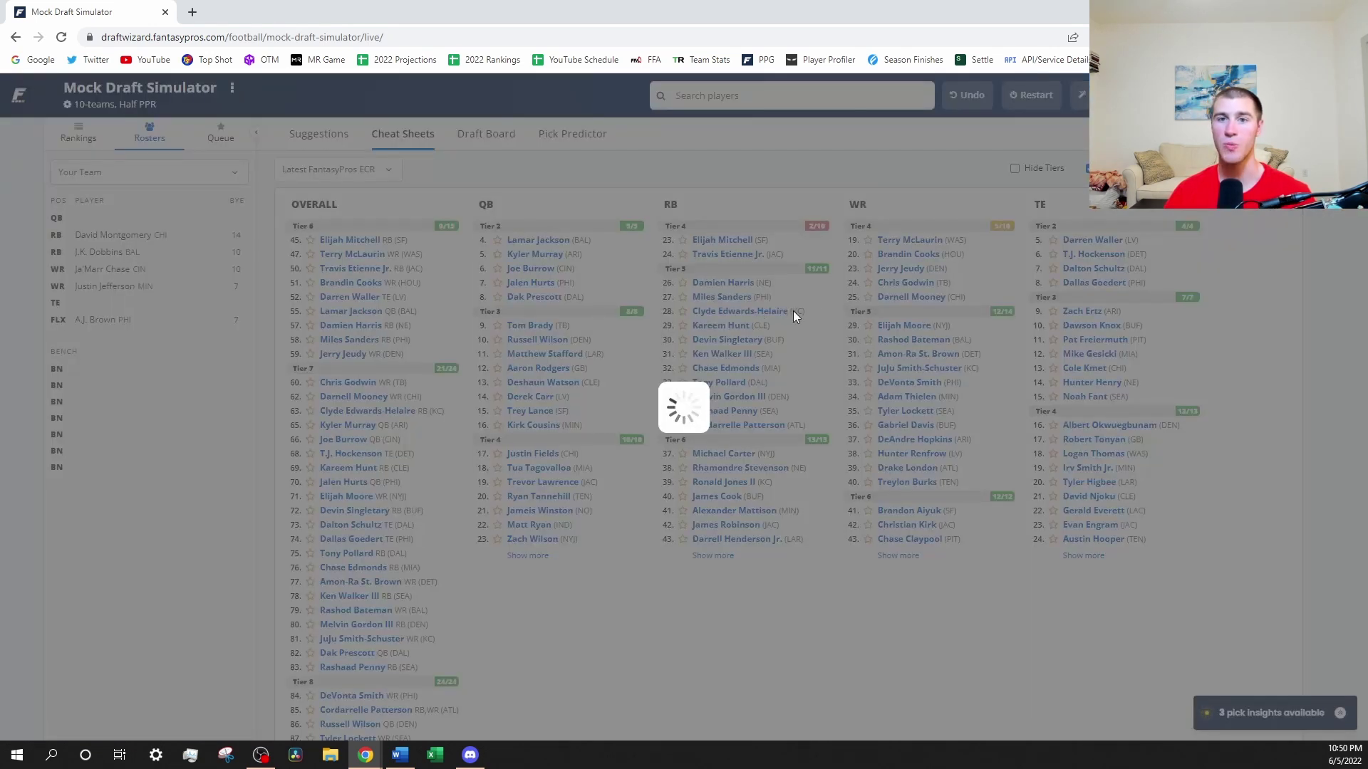
pyautogui.click(893, 264)
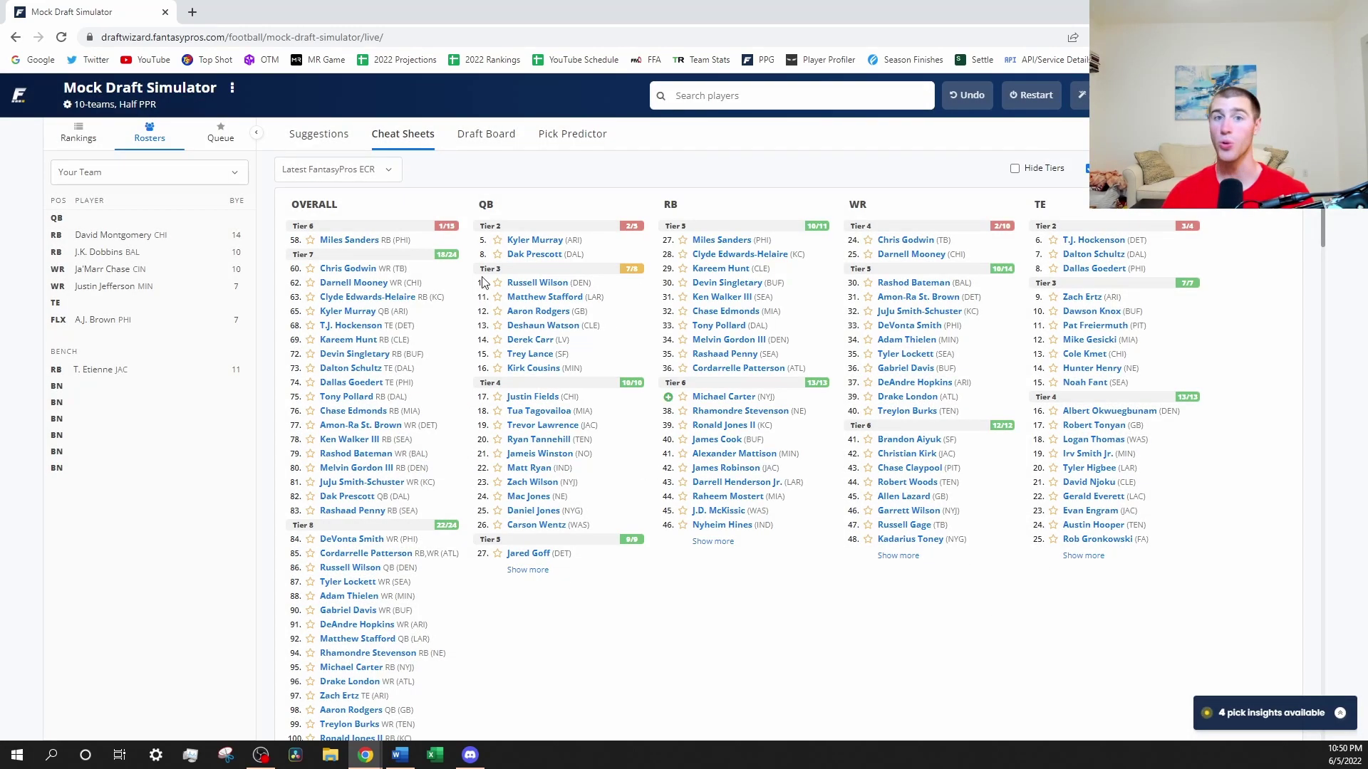
# Weigh the available players against the other teams' picks on the draft board and draft running back Miles Sanders with pick 7.07.
pyautogui.click(491, 135)
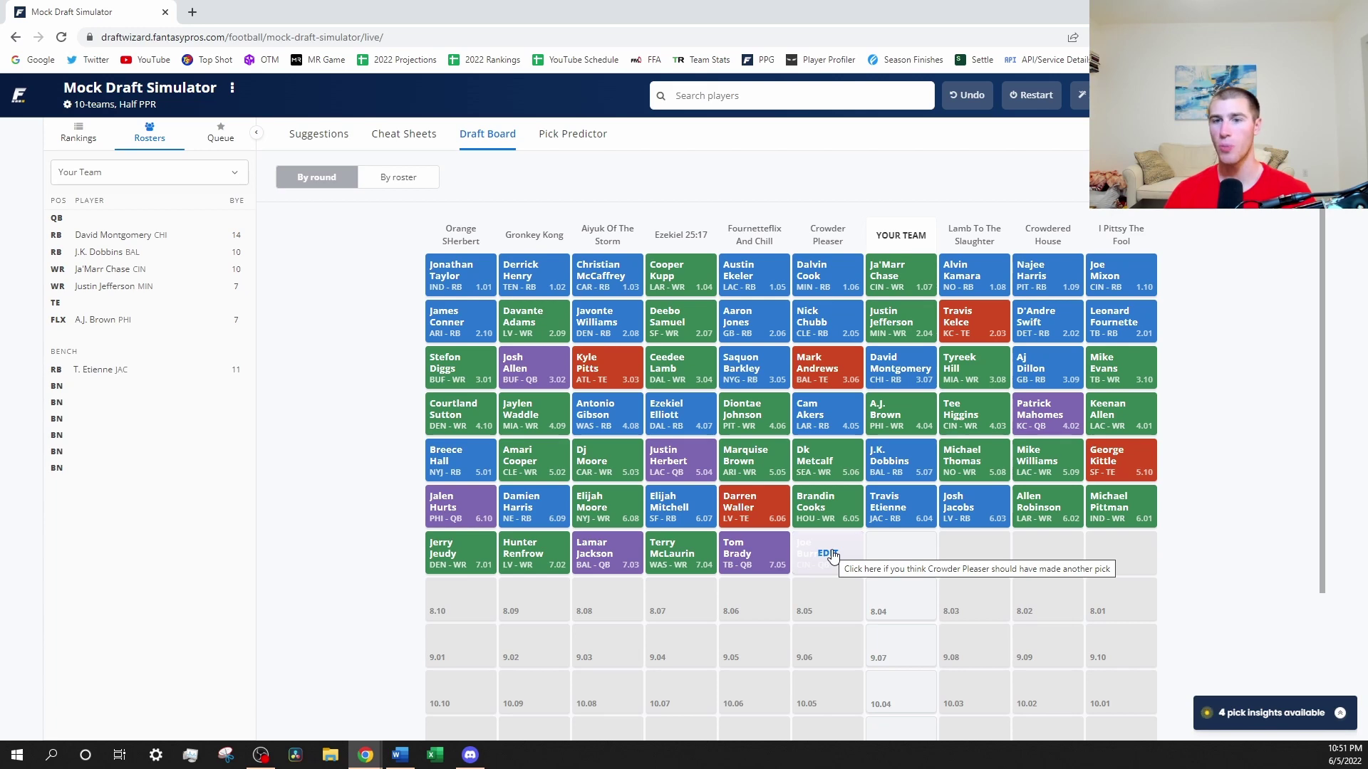
pyautogui.click(401, 135)
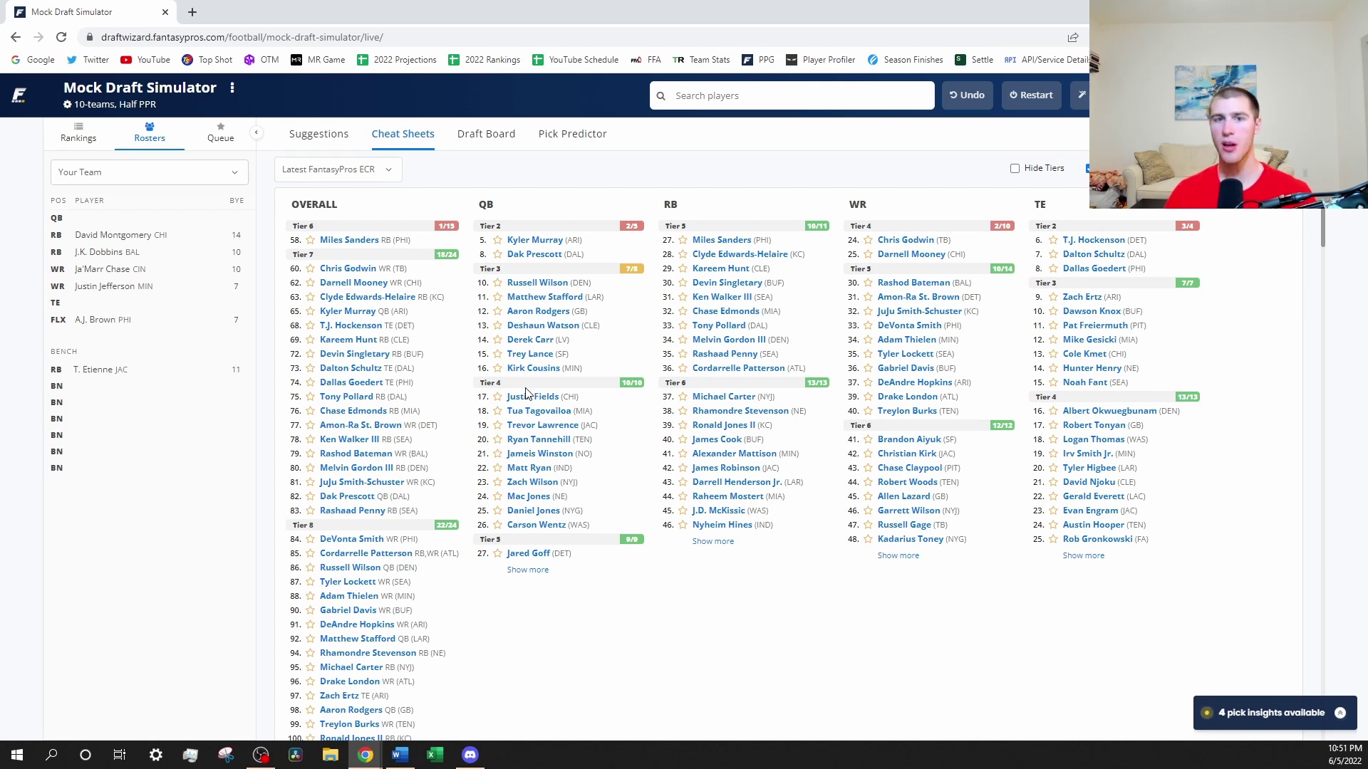
pyautogui.click(496, 138)
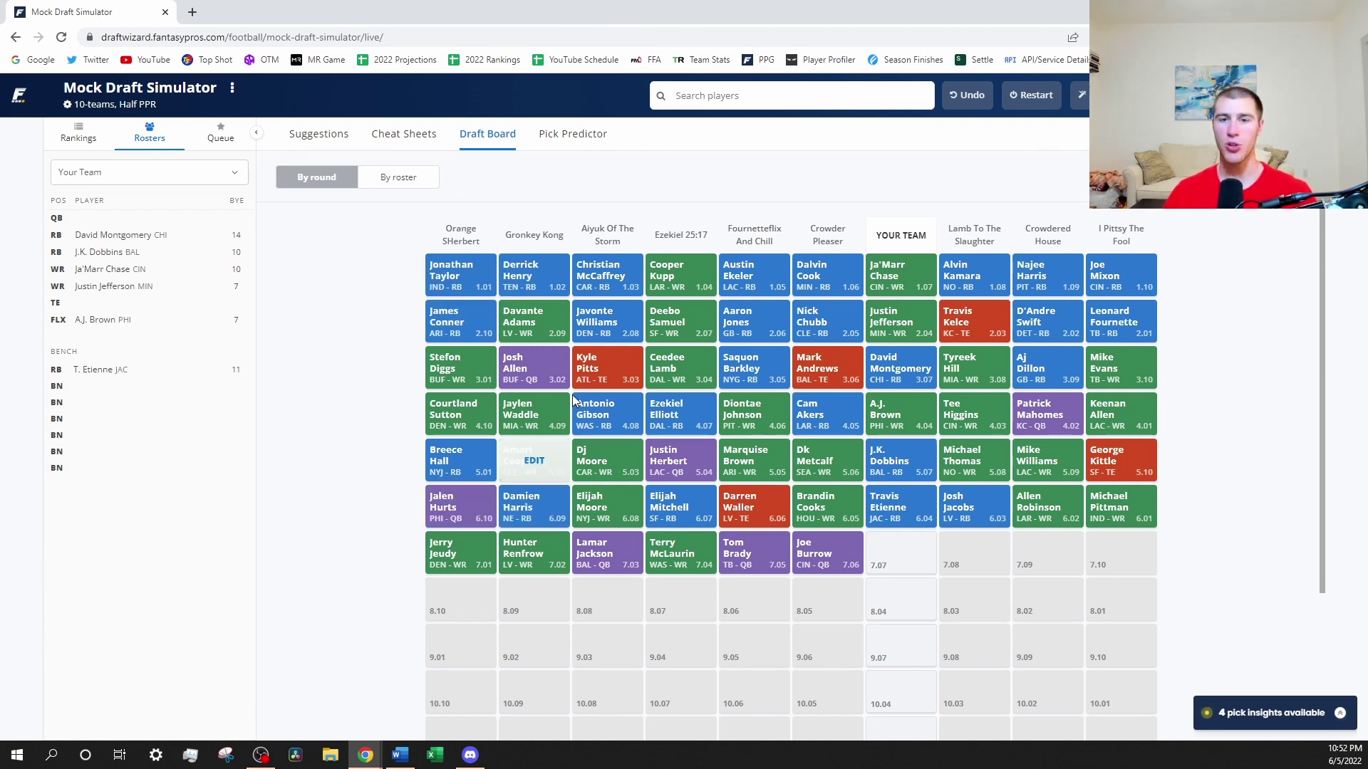
pyautogui.moveTo(819, 575)
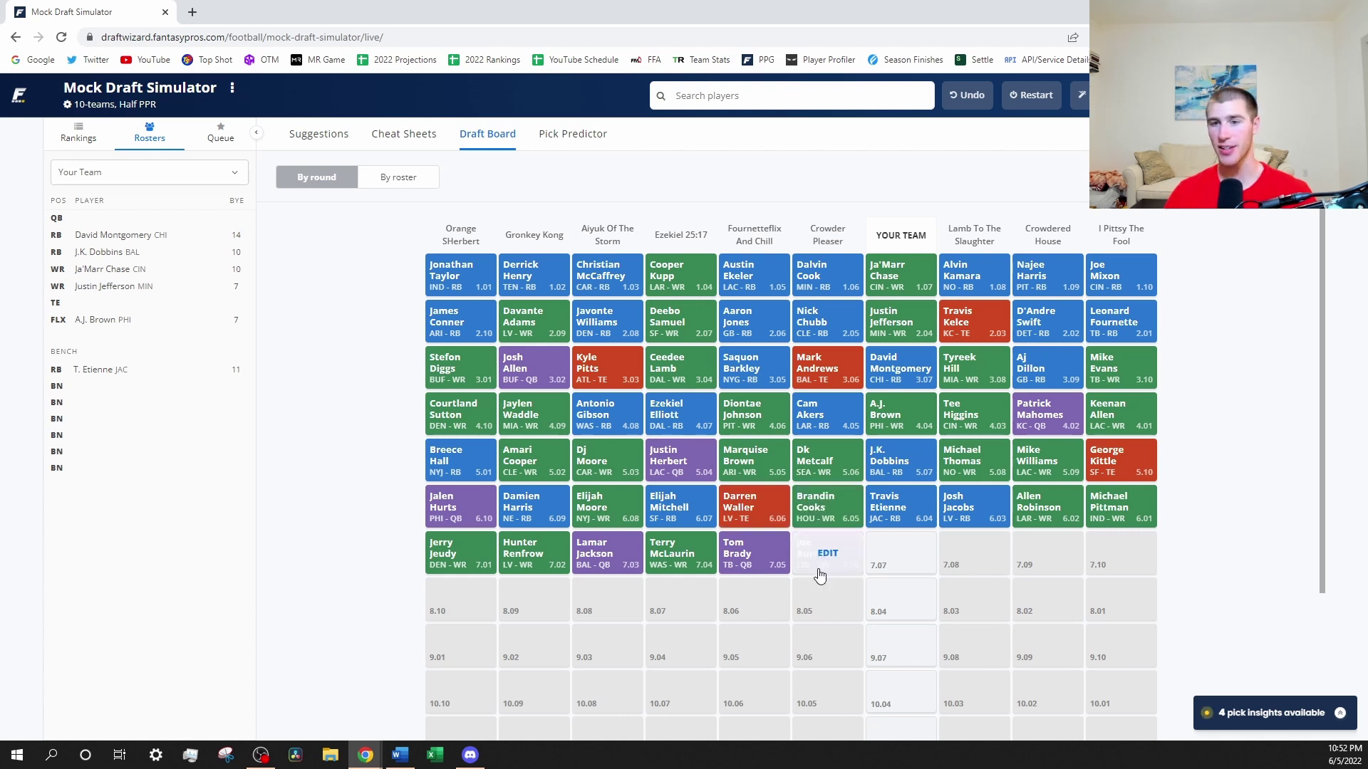
pyautogui.moveTo(1060, 508)
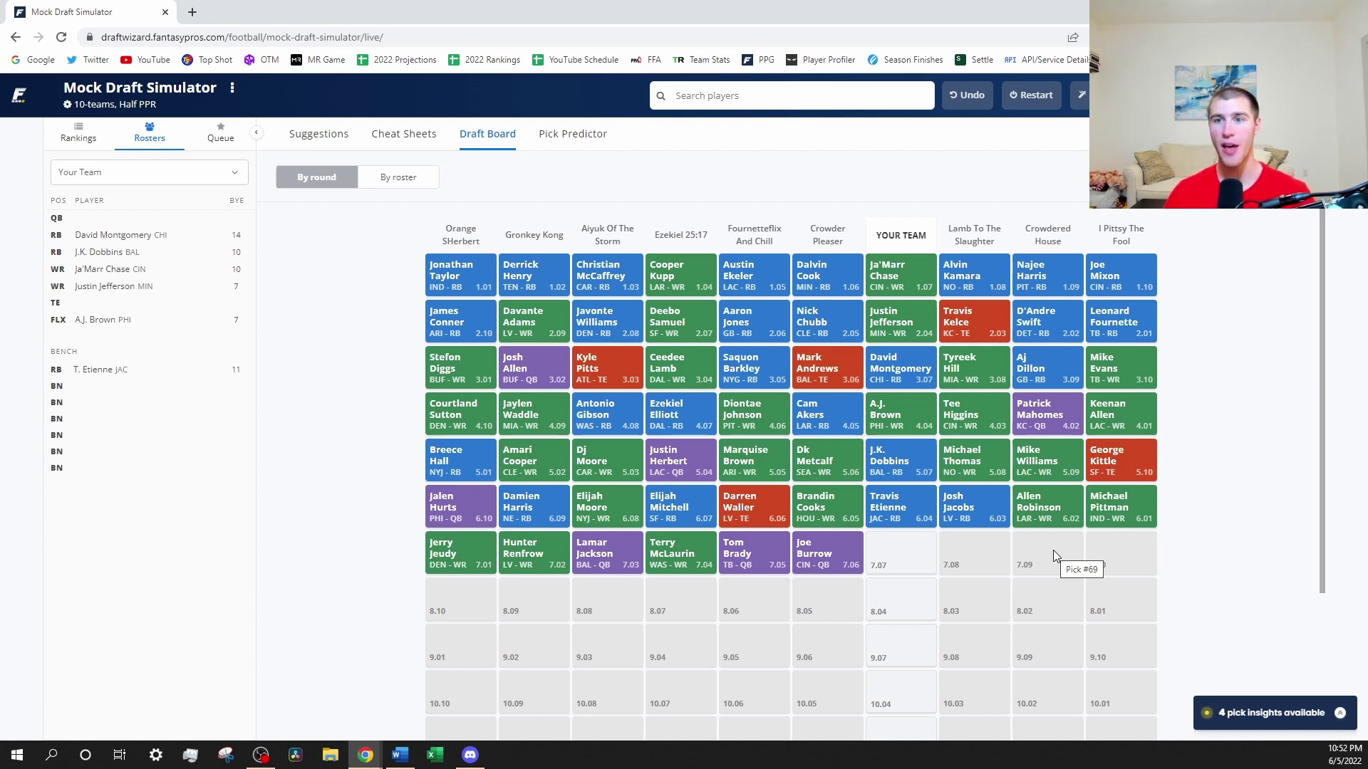
pyautogui.scroll(-1, 1041, 554)
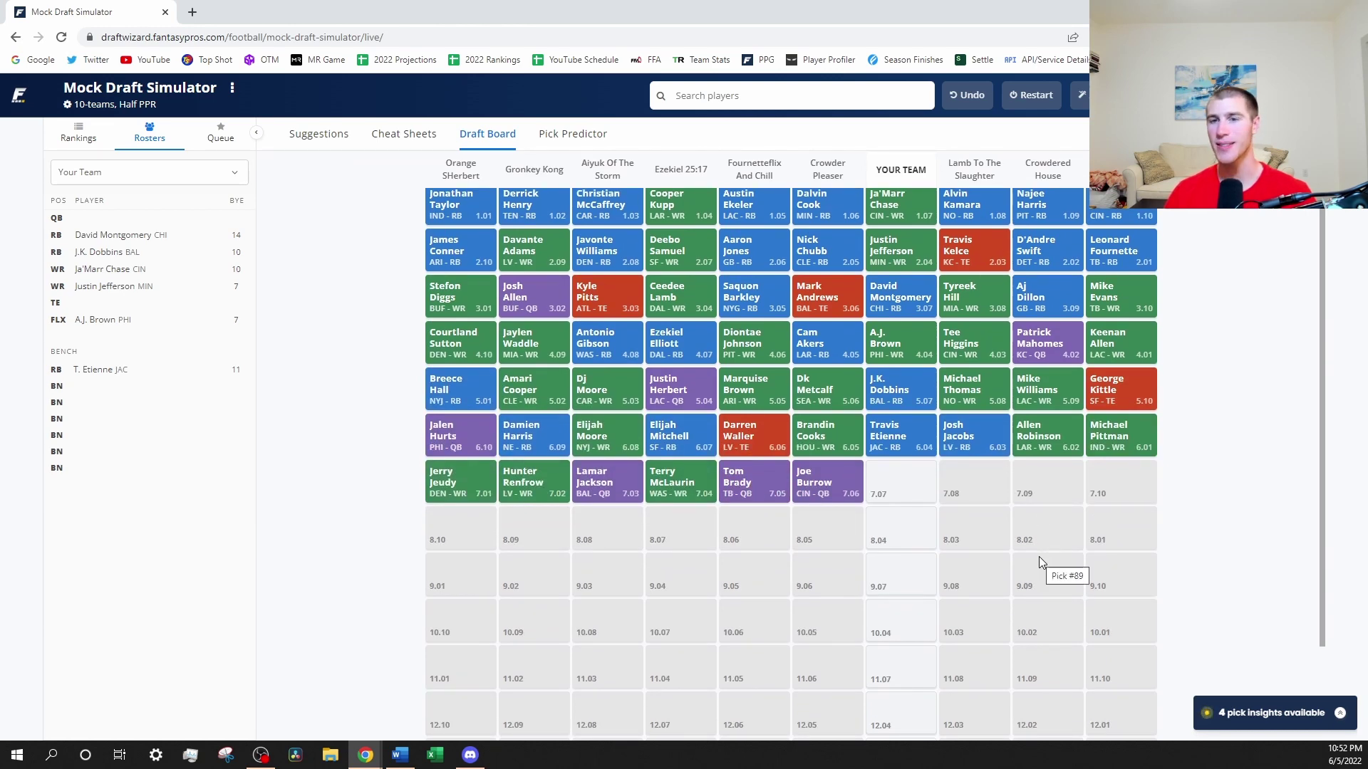
pyautogui.click(415, 139)
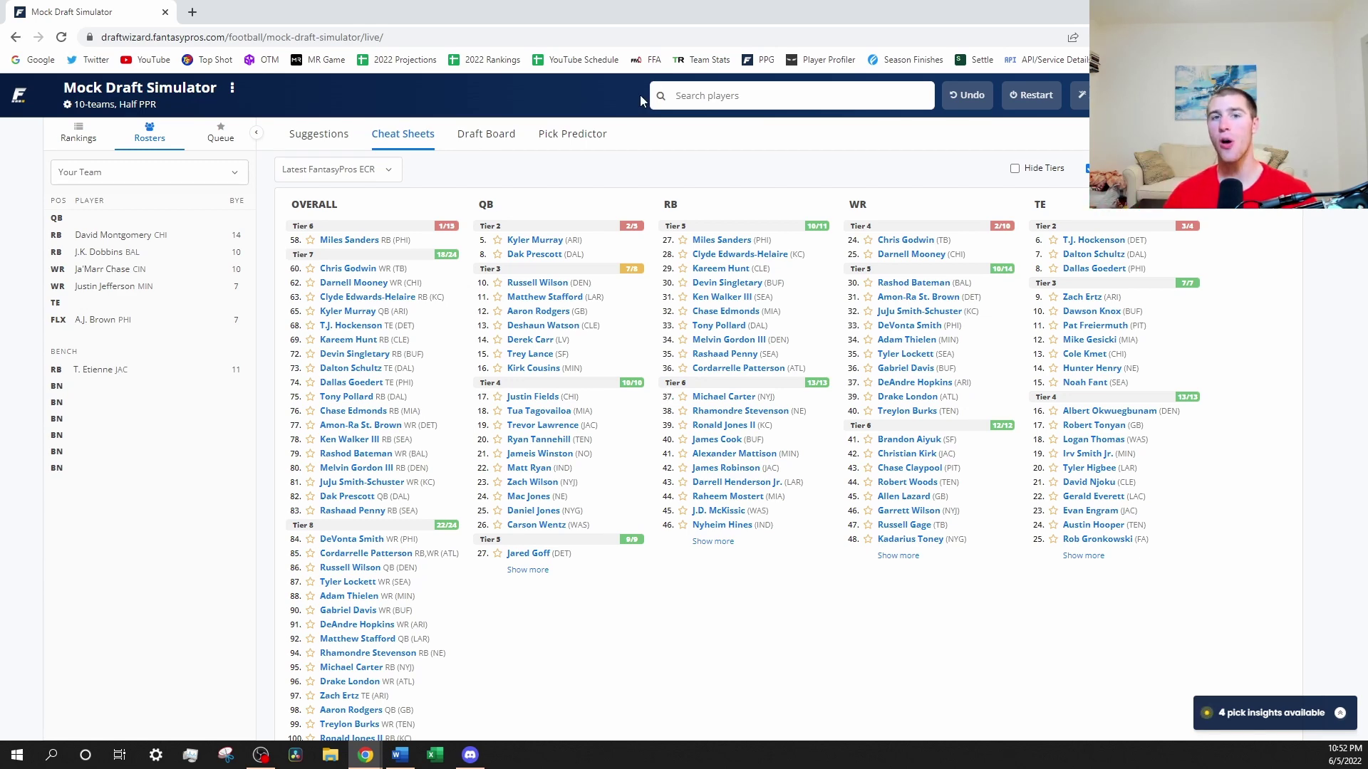
pyautogui.click(479, 134)
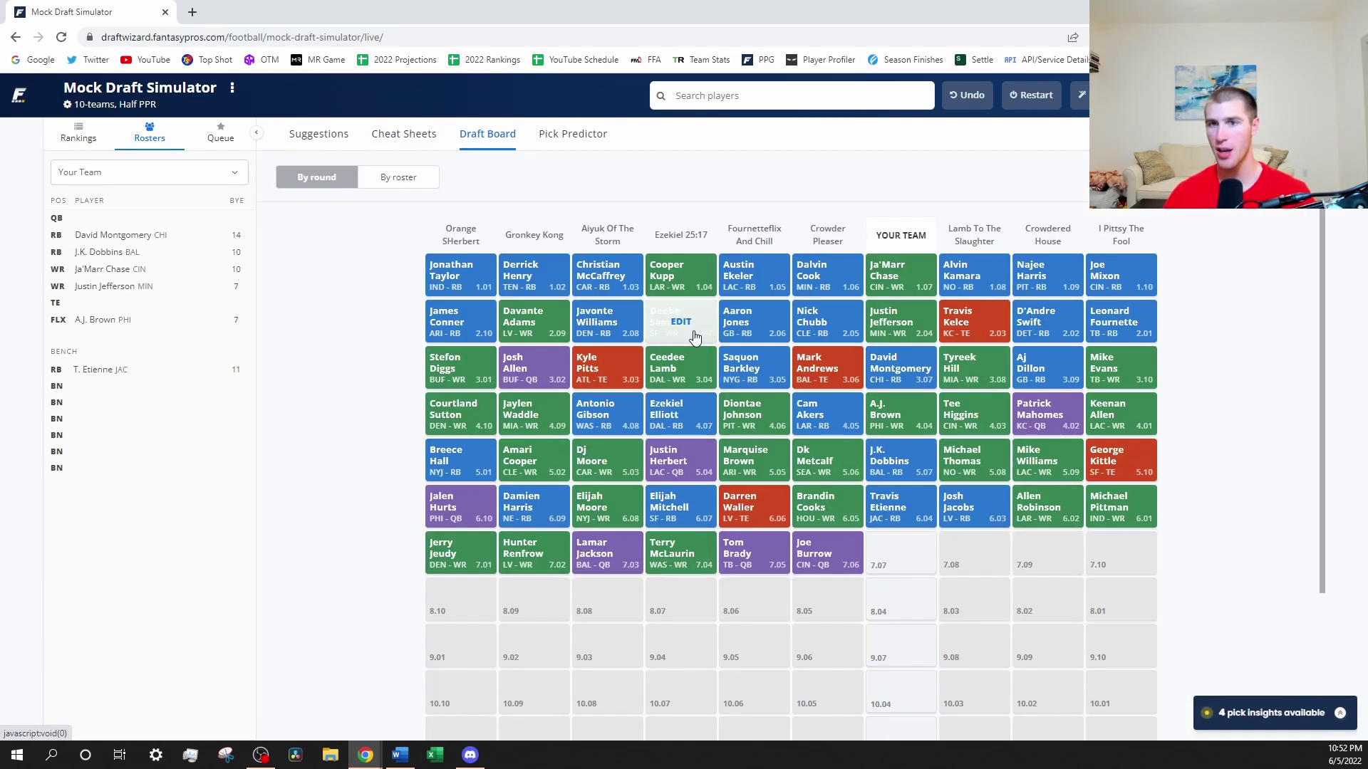
pyautogui.click(400, 134)
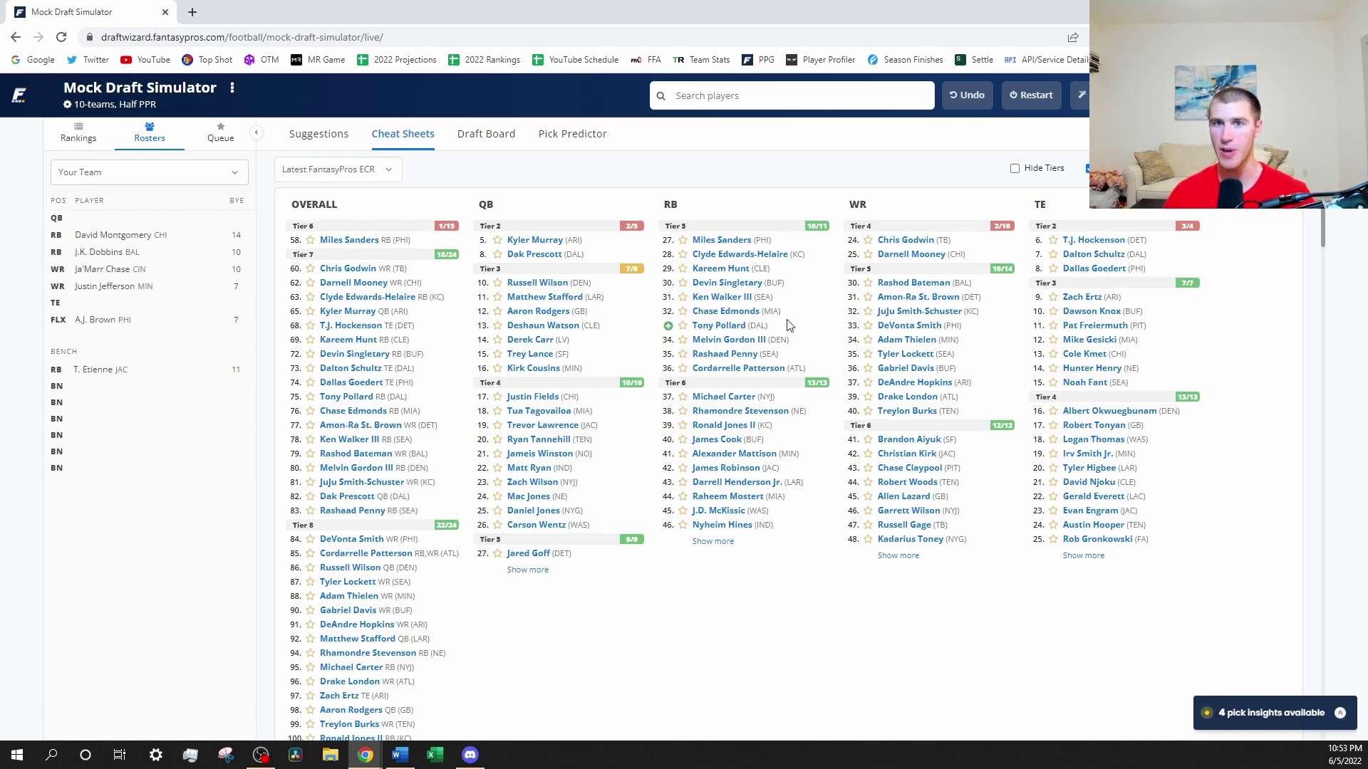
pyautogui.click(723, 241)
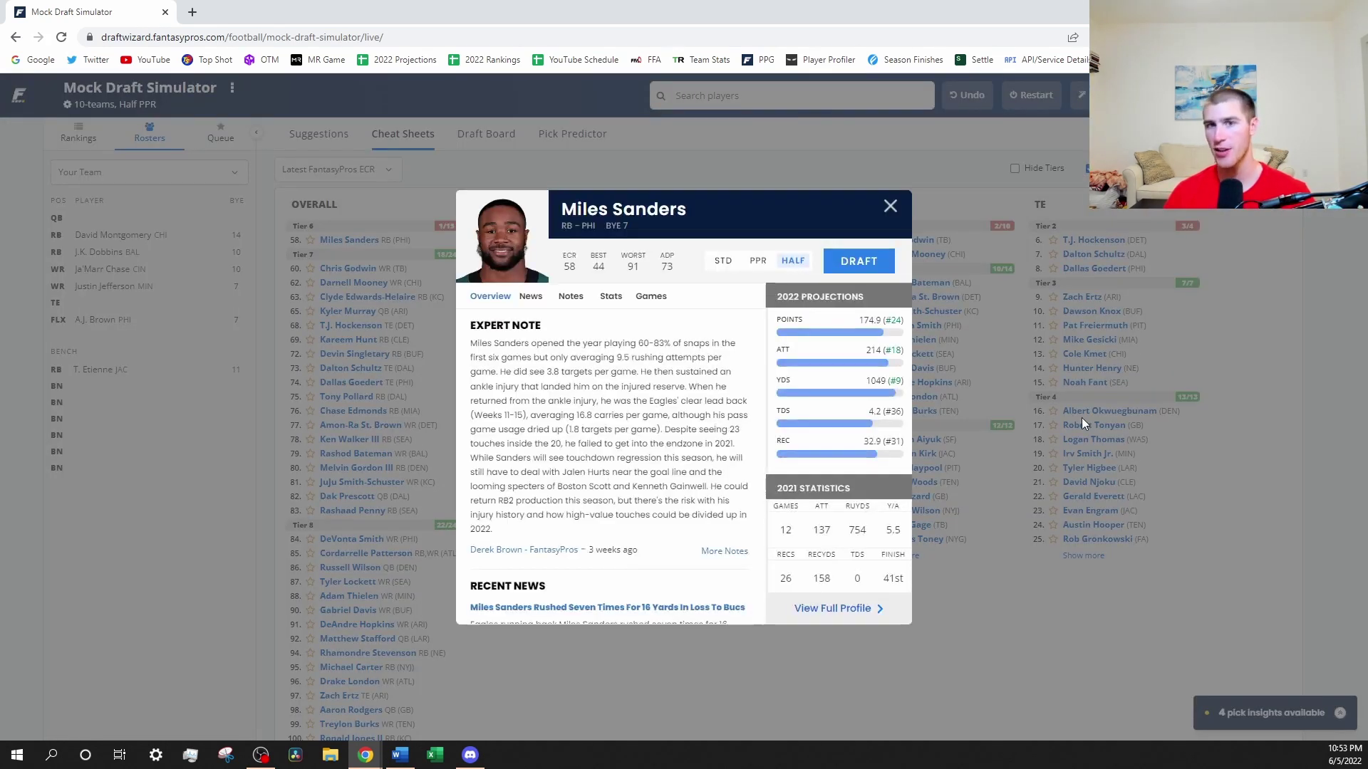
pyautogui.click(859, 261)
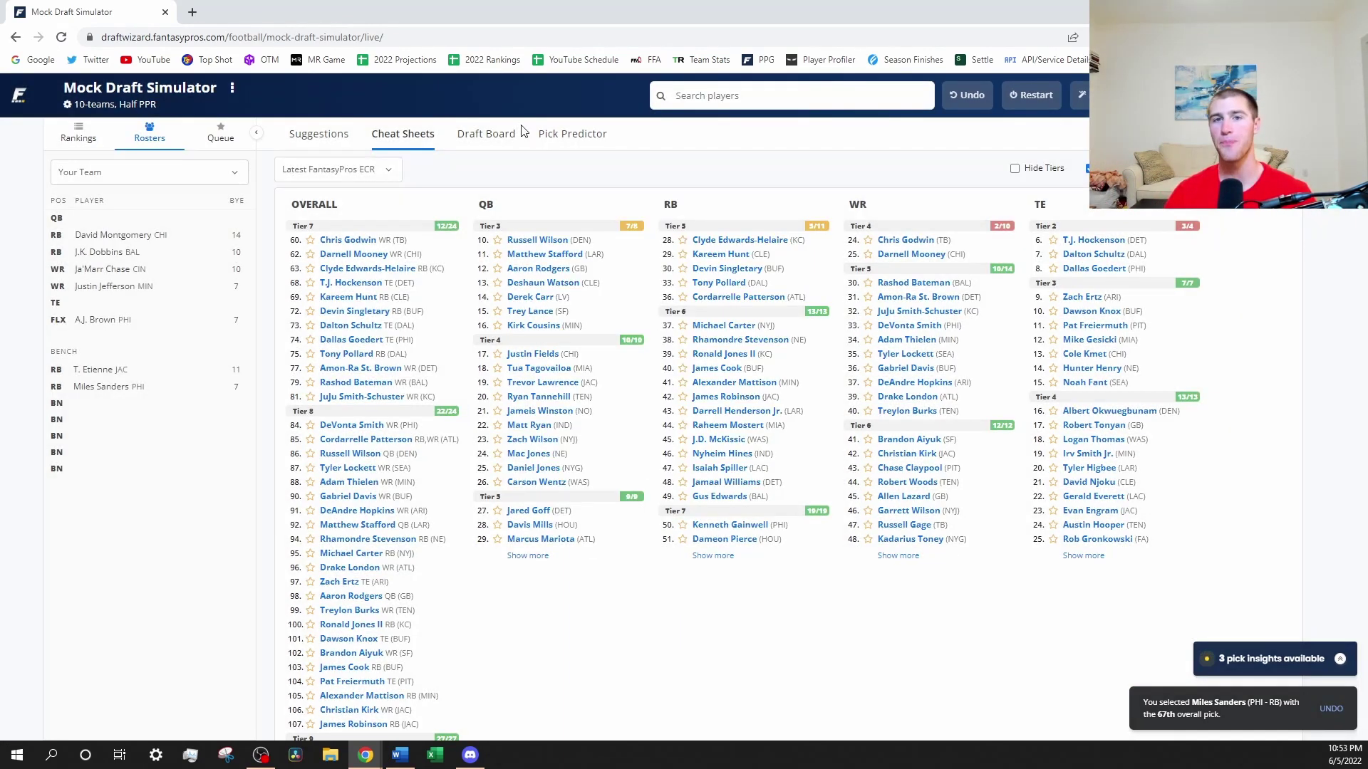
# Review the draft board and remaining rounds, then draft running back Clyde Edwards-Helaire from the cheat sheets with pick 8.04.
pyautogui.click(471, 135)
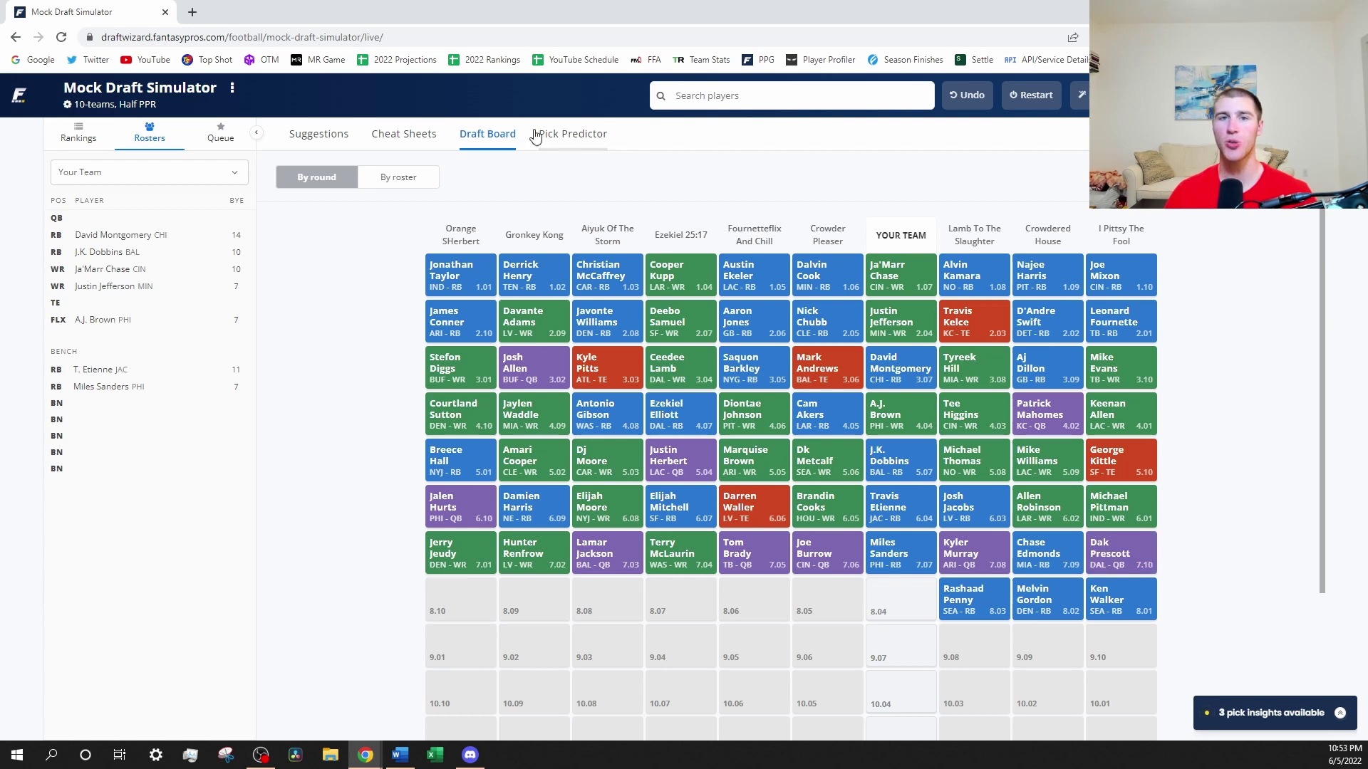
pyautogui.click(403, 134)
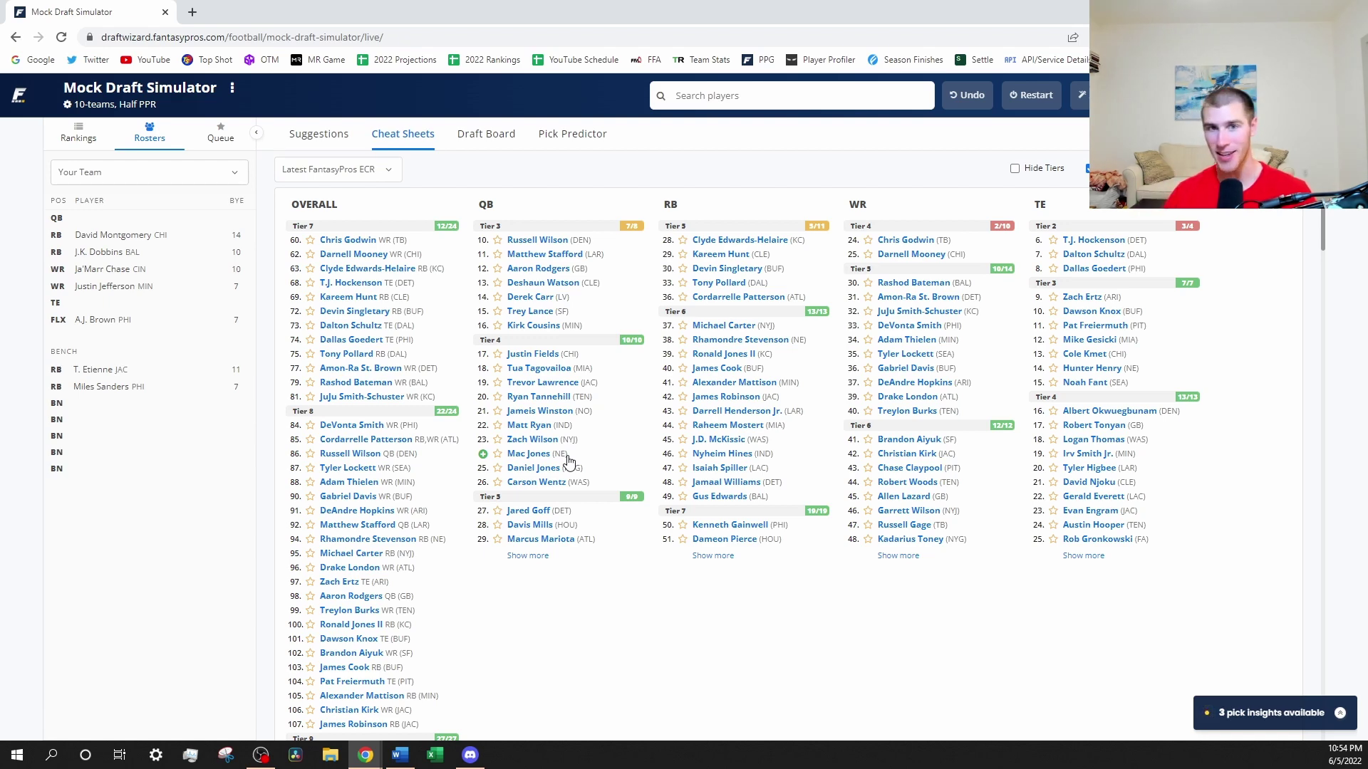
pyautogui.click(460, 141)
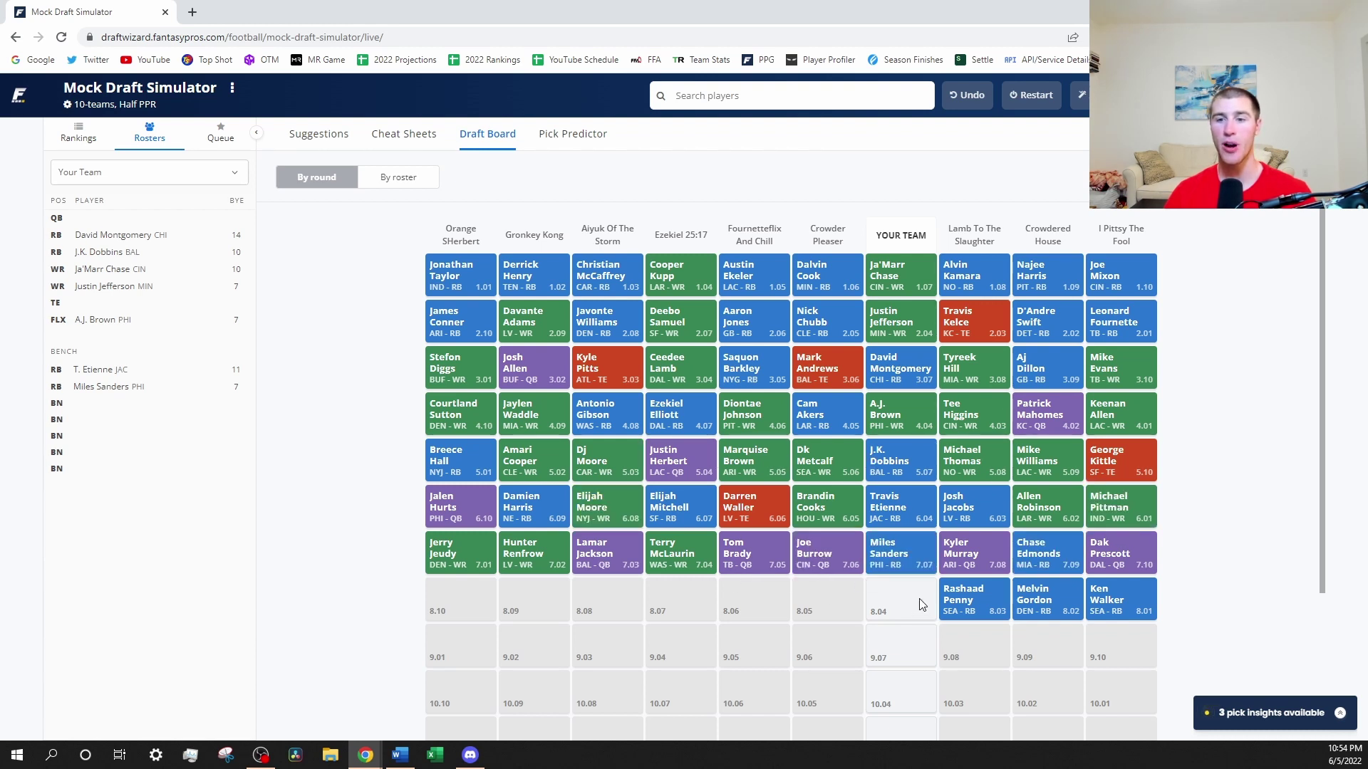
pyautogui.scroll(-2, 882, 609)
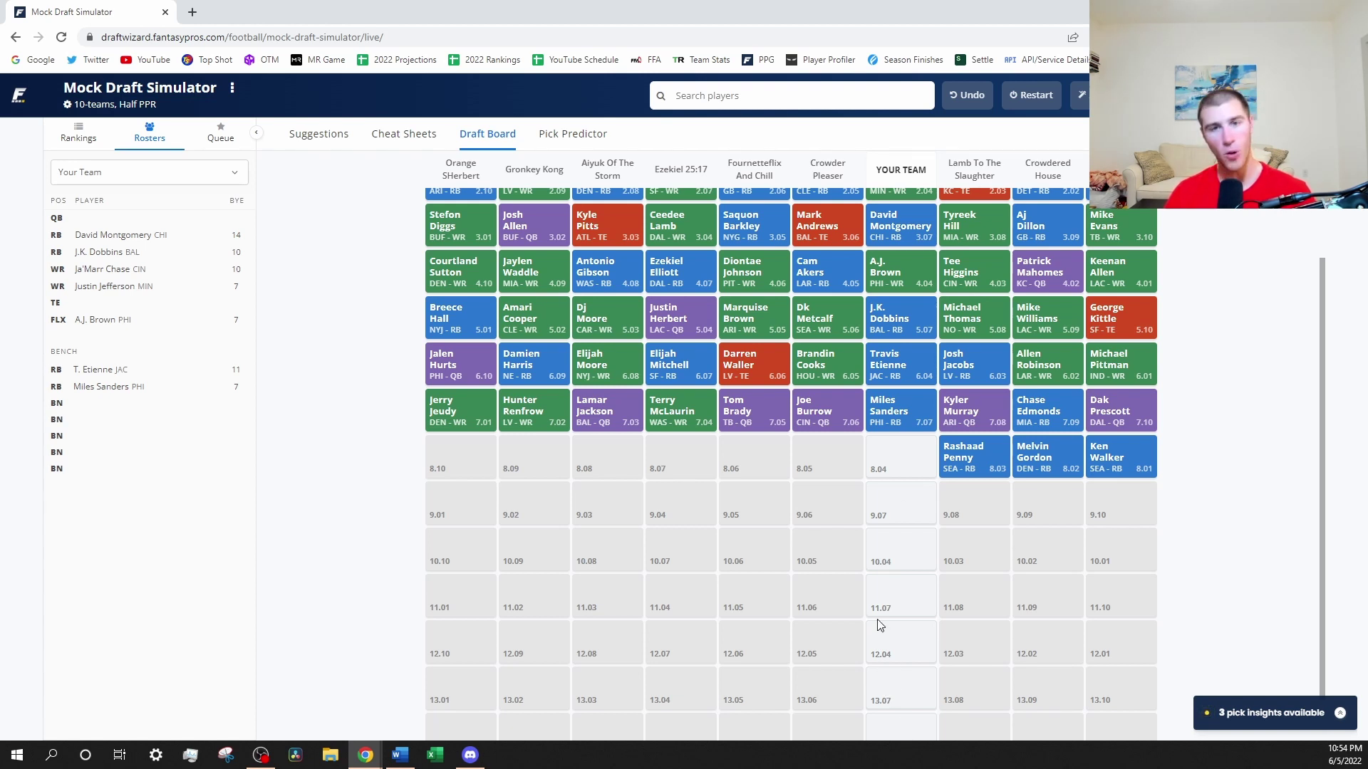
pyautogui.scroll(3, 875, 609)
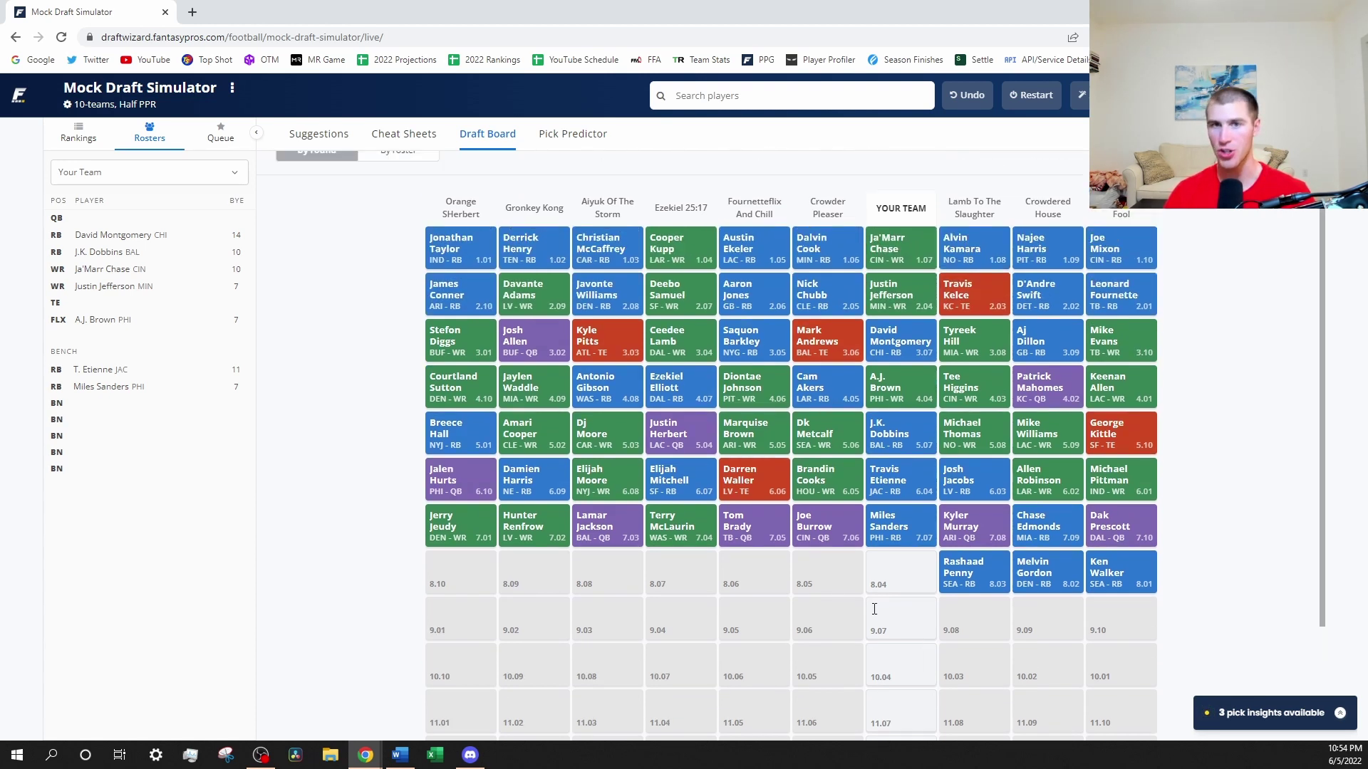
pyautogui.click(418, 142)
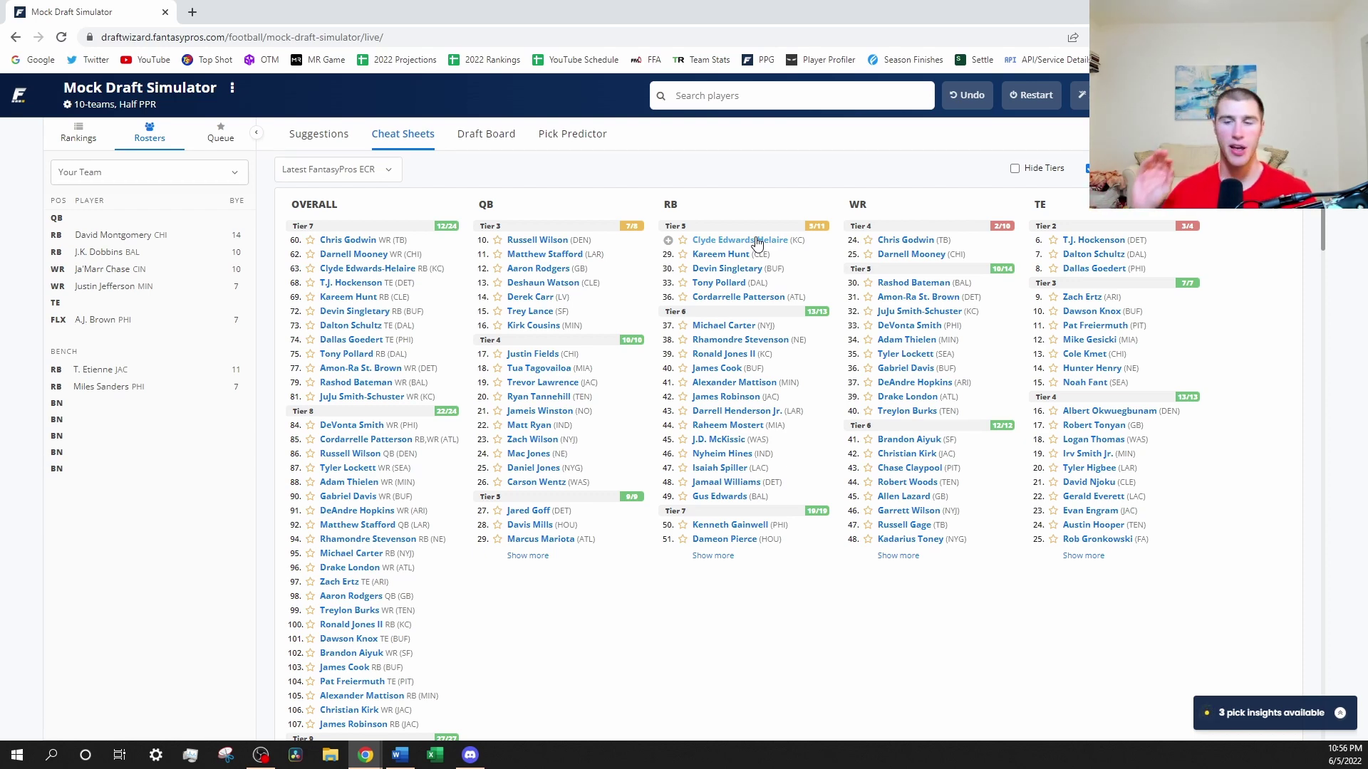
pyautogui.click(757, 242)
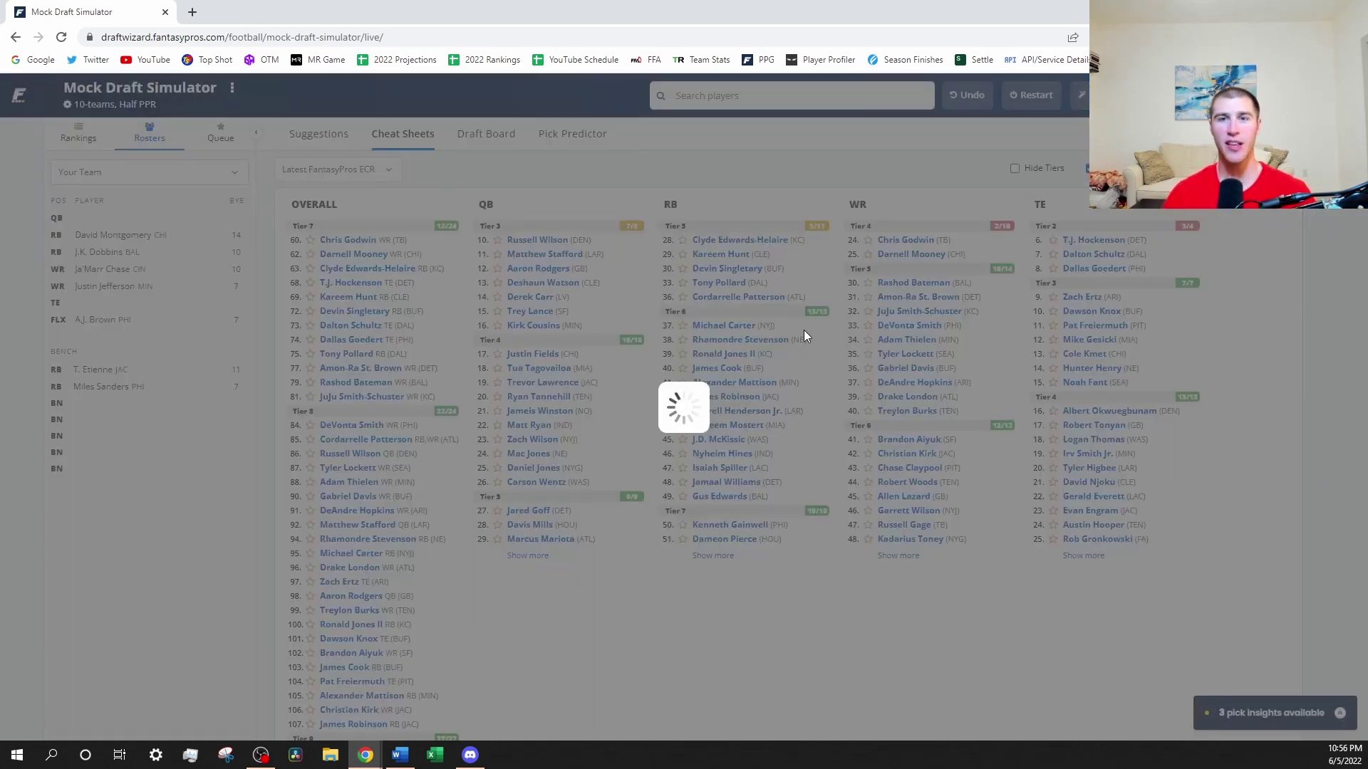
pyautogui.click(858, 261)
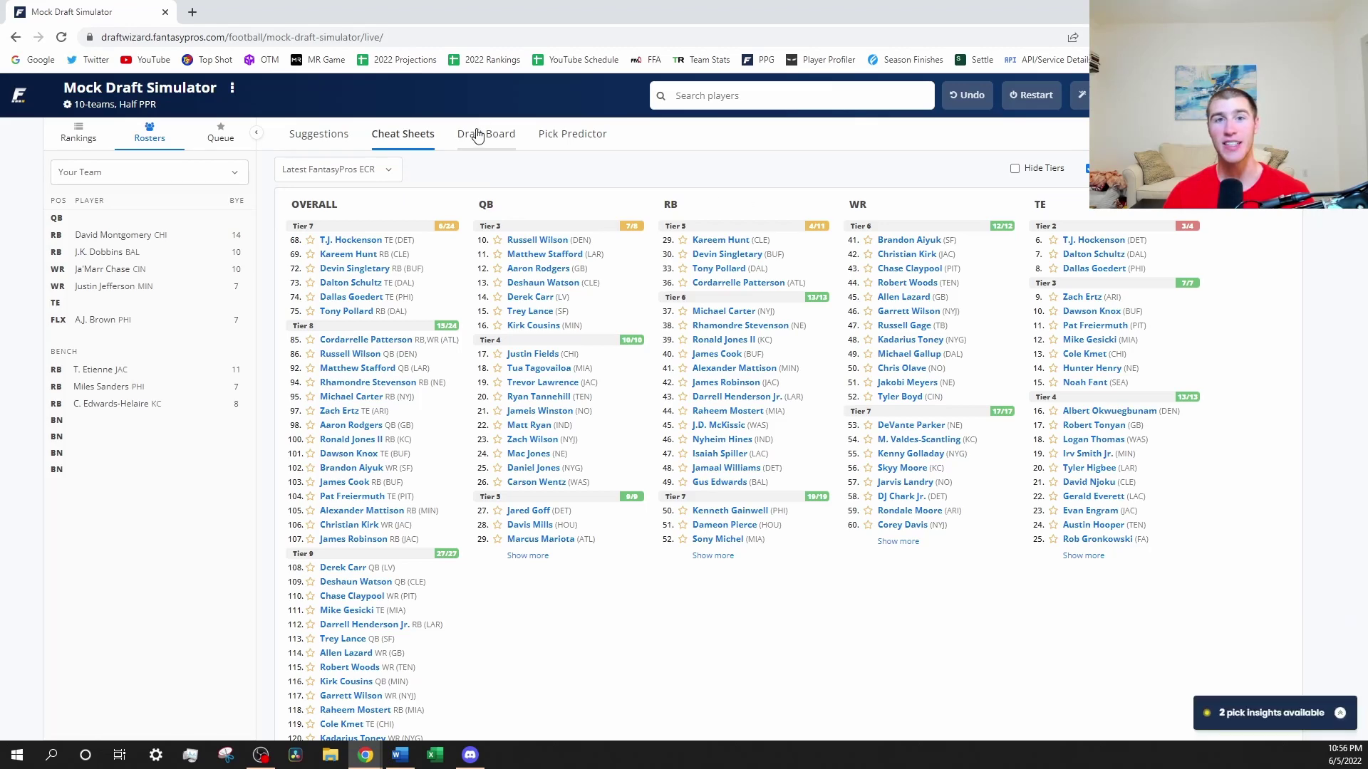
# Compare the other teams' picks on the draft board with the cheat sheets and draft tight end T.J. Hockenson with pick 9.07.
pyautogui.click(483, 135)
pyautogui.scroll(-1, 901, 372)
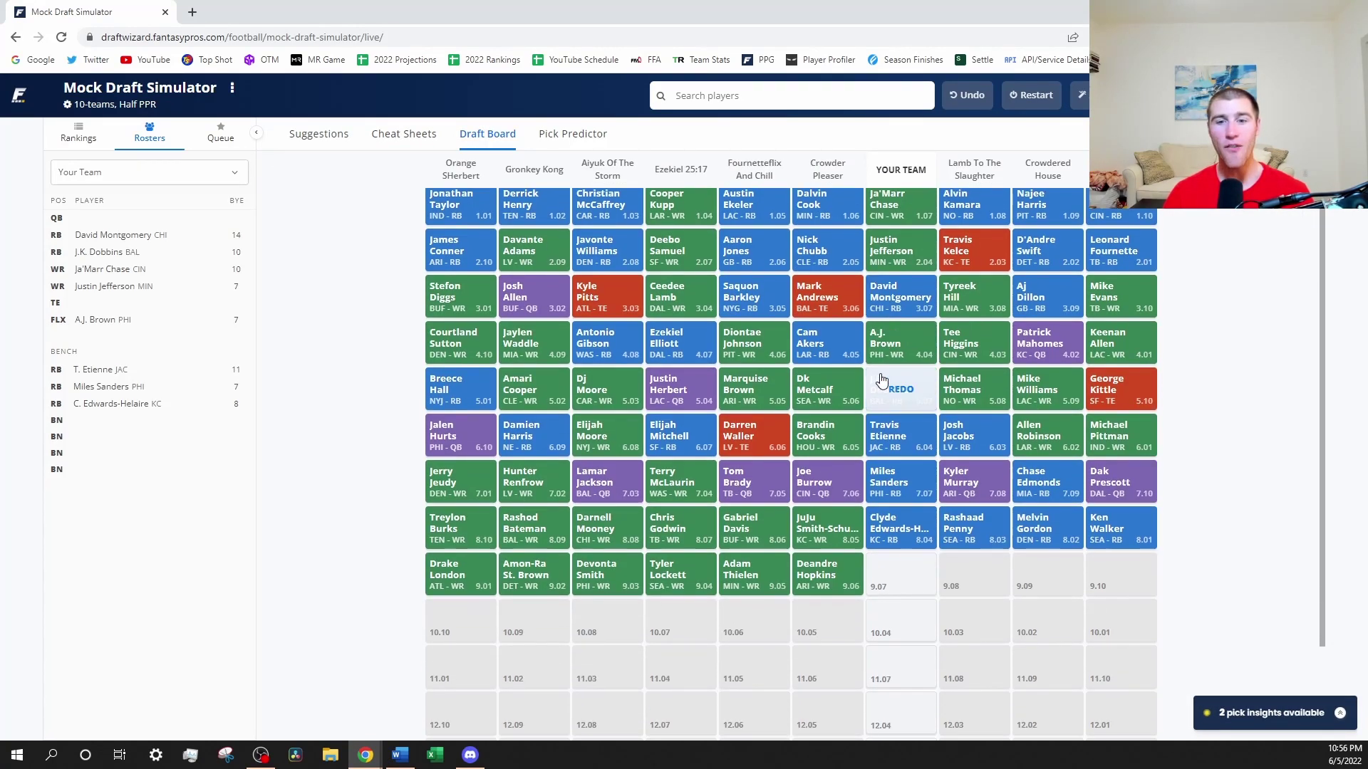
pyautogui.scroll(1, 981, 477)
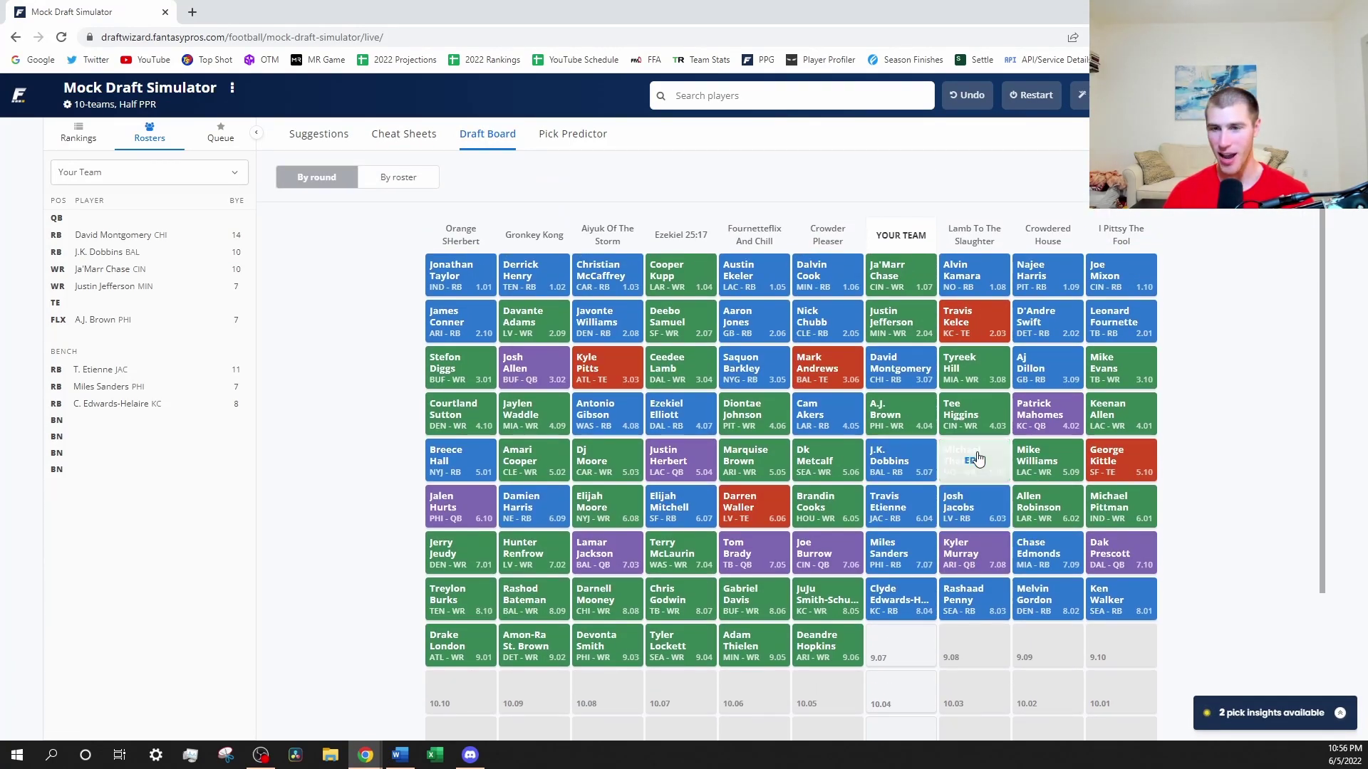
pyautogui.scroll(-1, 976, 461)
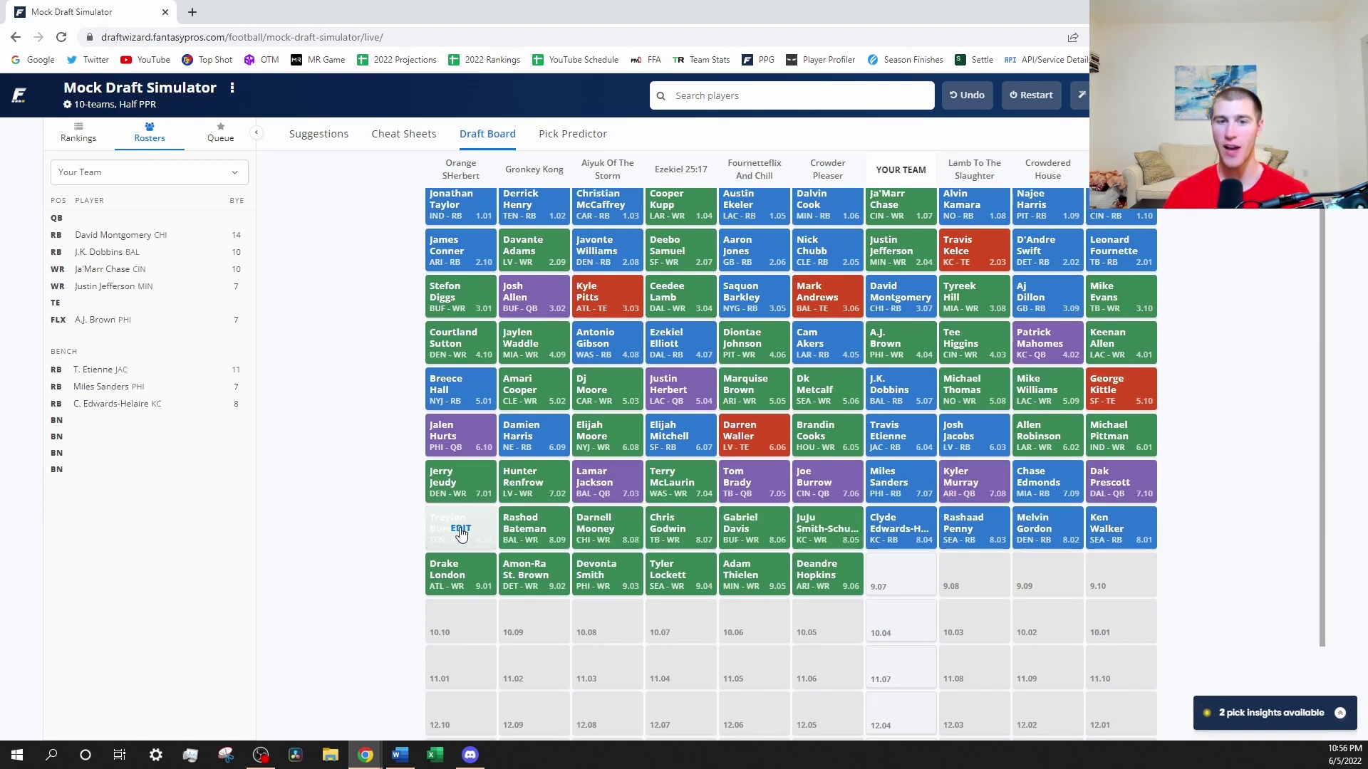
pyautogui.scroll(-1, 1002, 578)
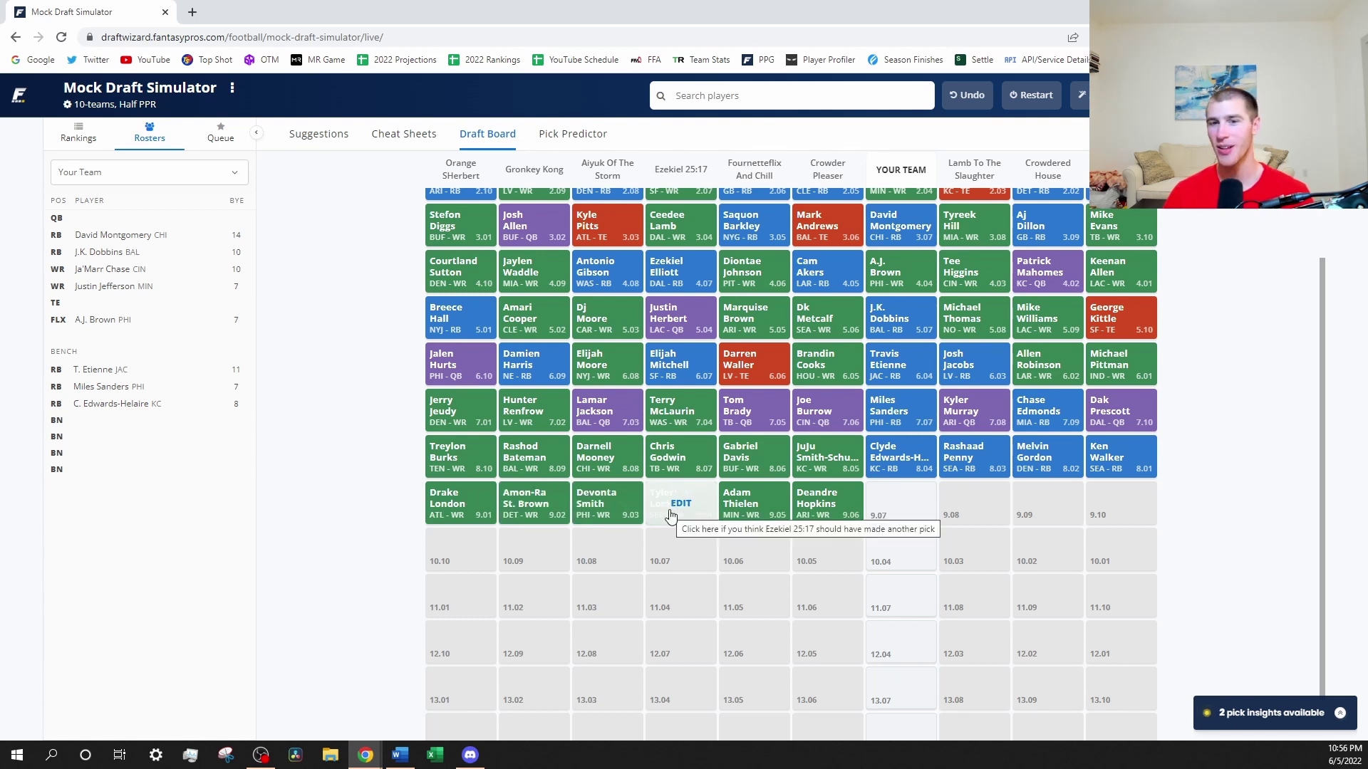
pyautogui.scroll(2, 898, 509)
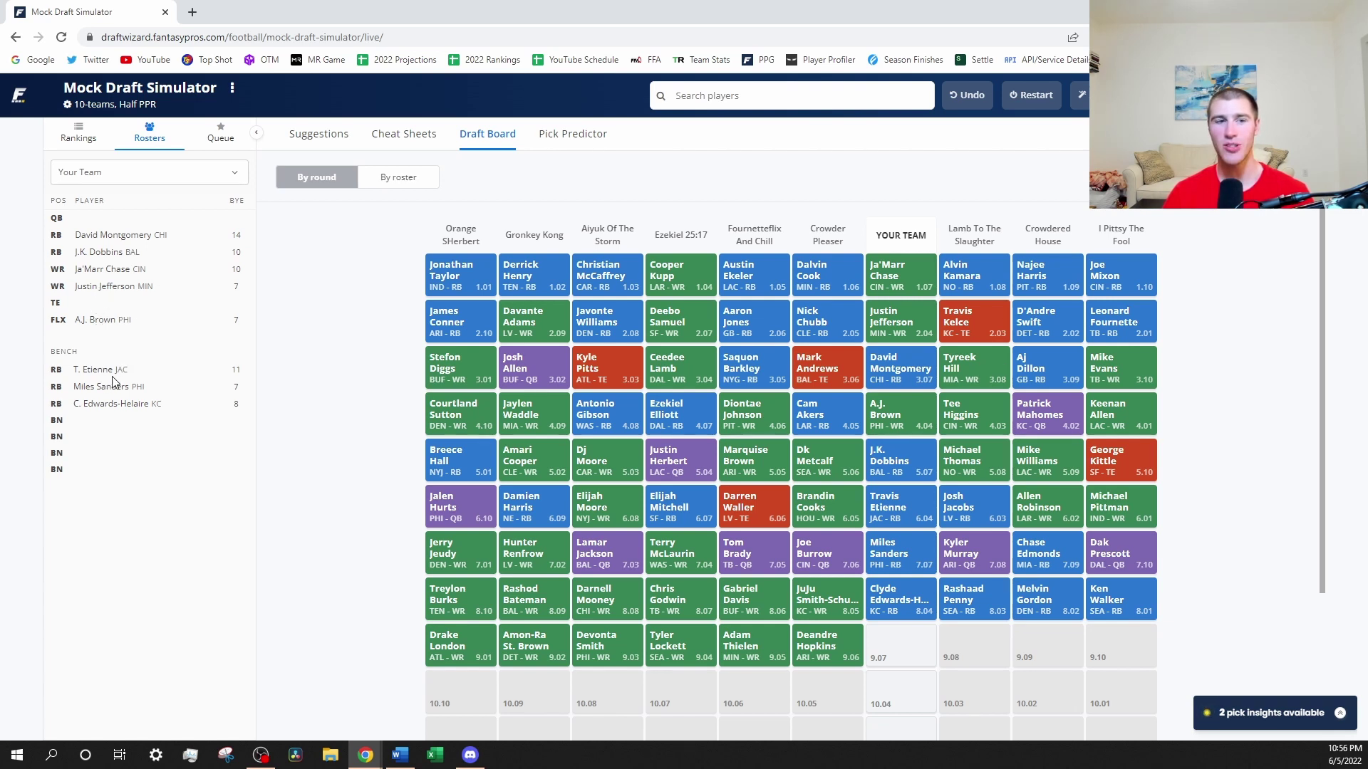
pyautogui.click(419, 136)
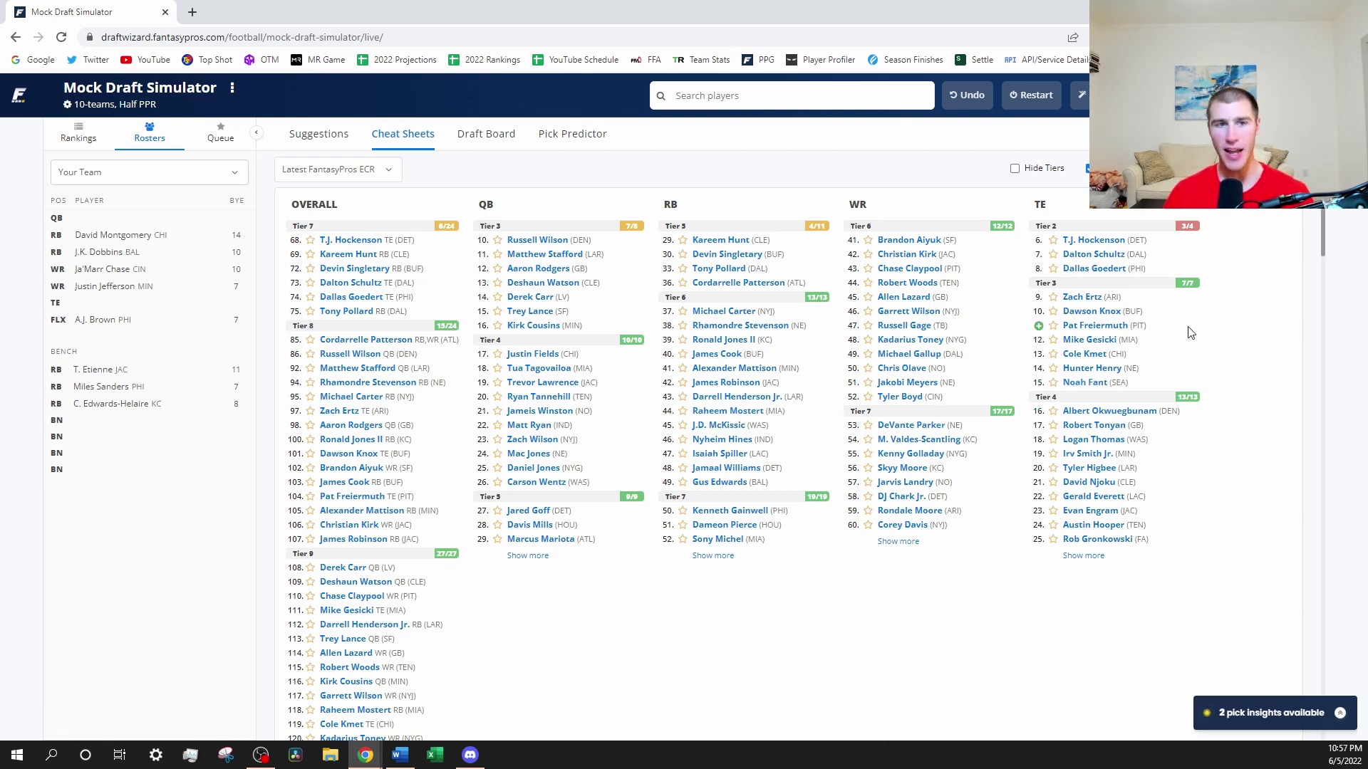
pyautogui.click(490, 134)
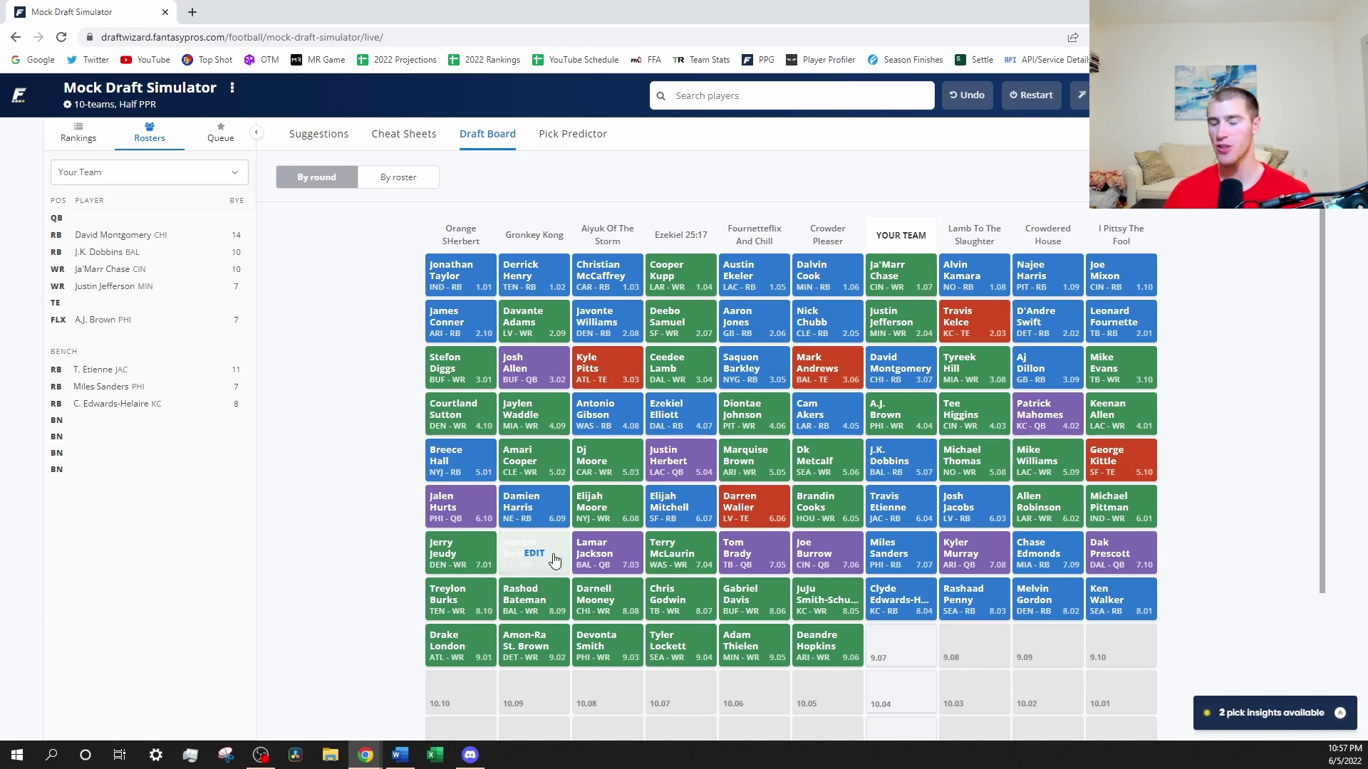
pyautogui.click(406, 136)
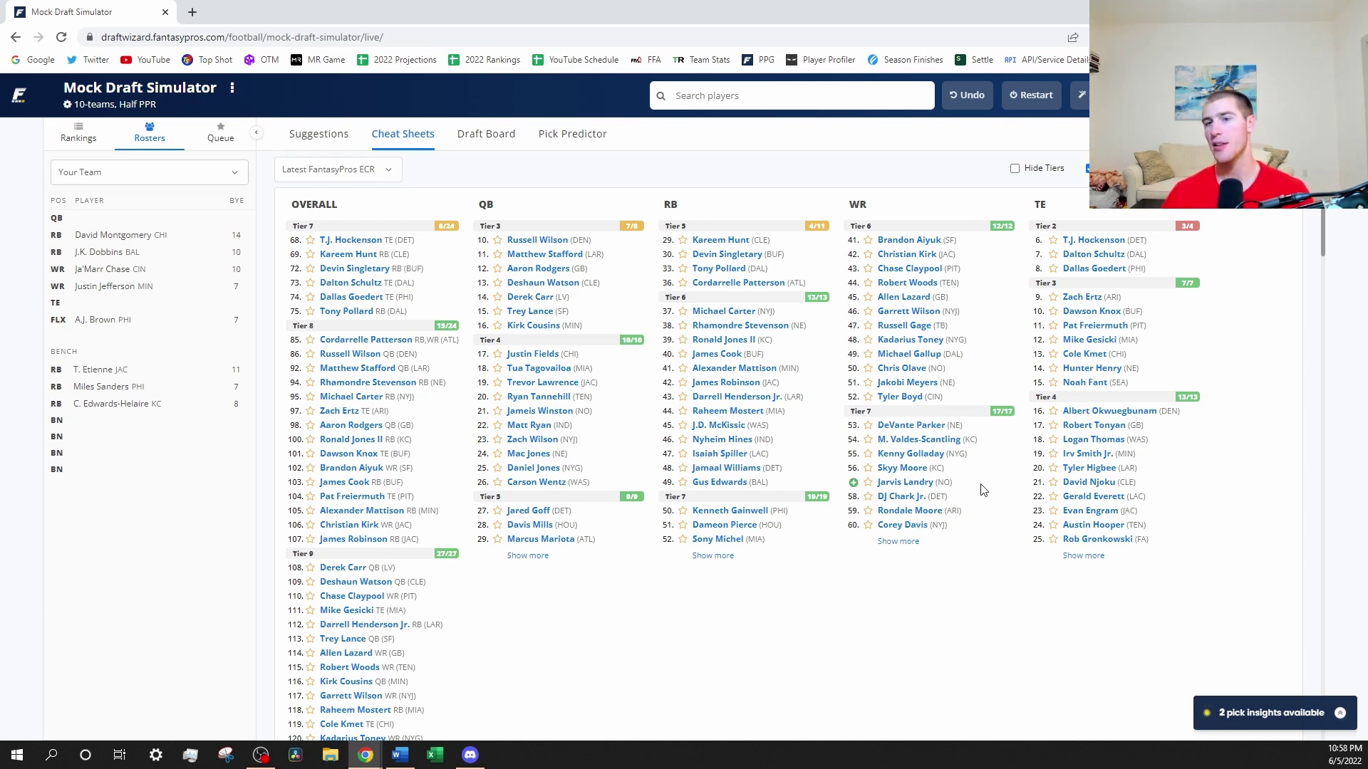
pyautogui.click(1097, 241)
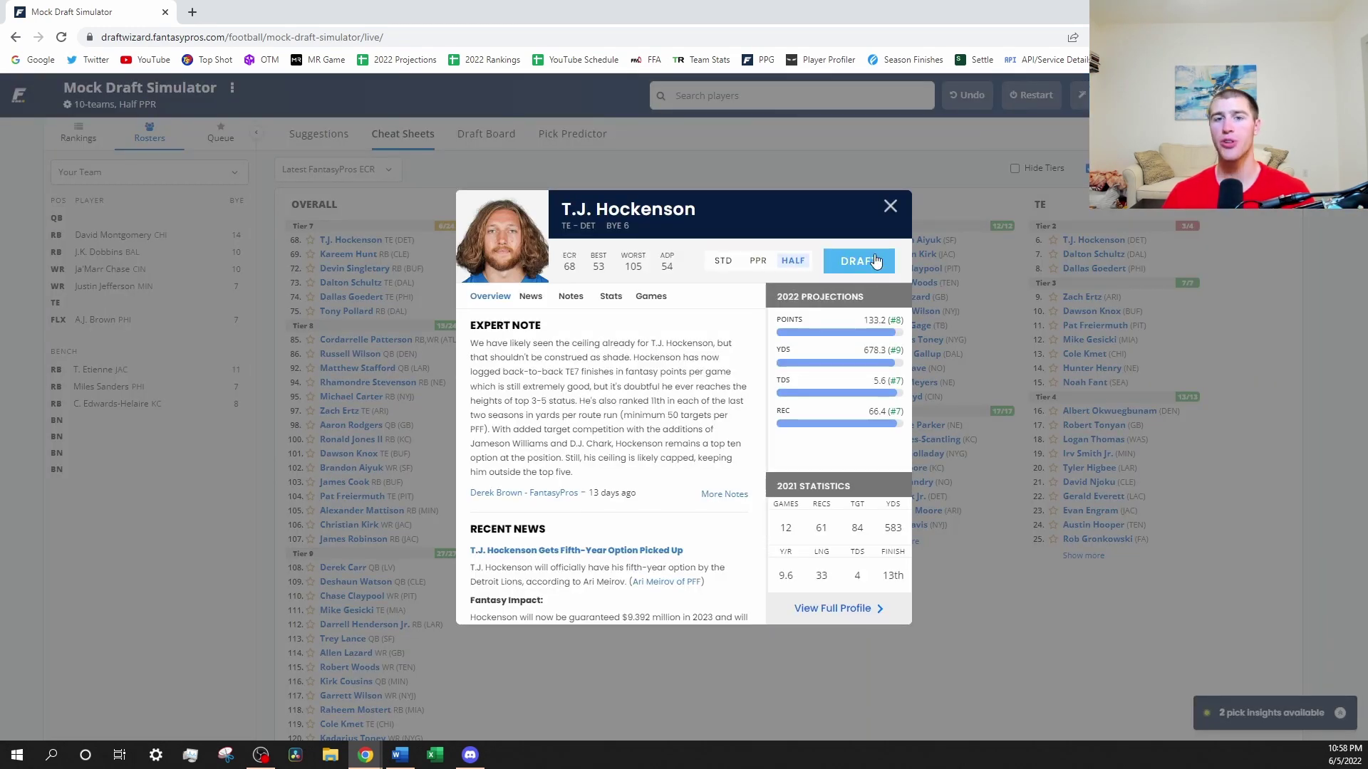
pyautogui.click(875, 262)
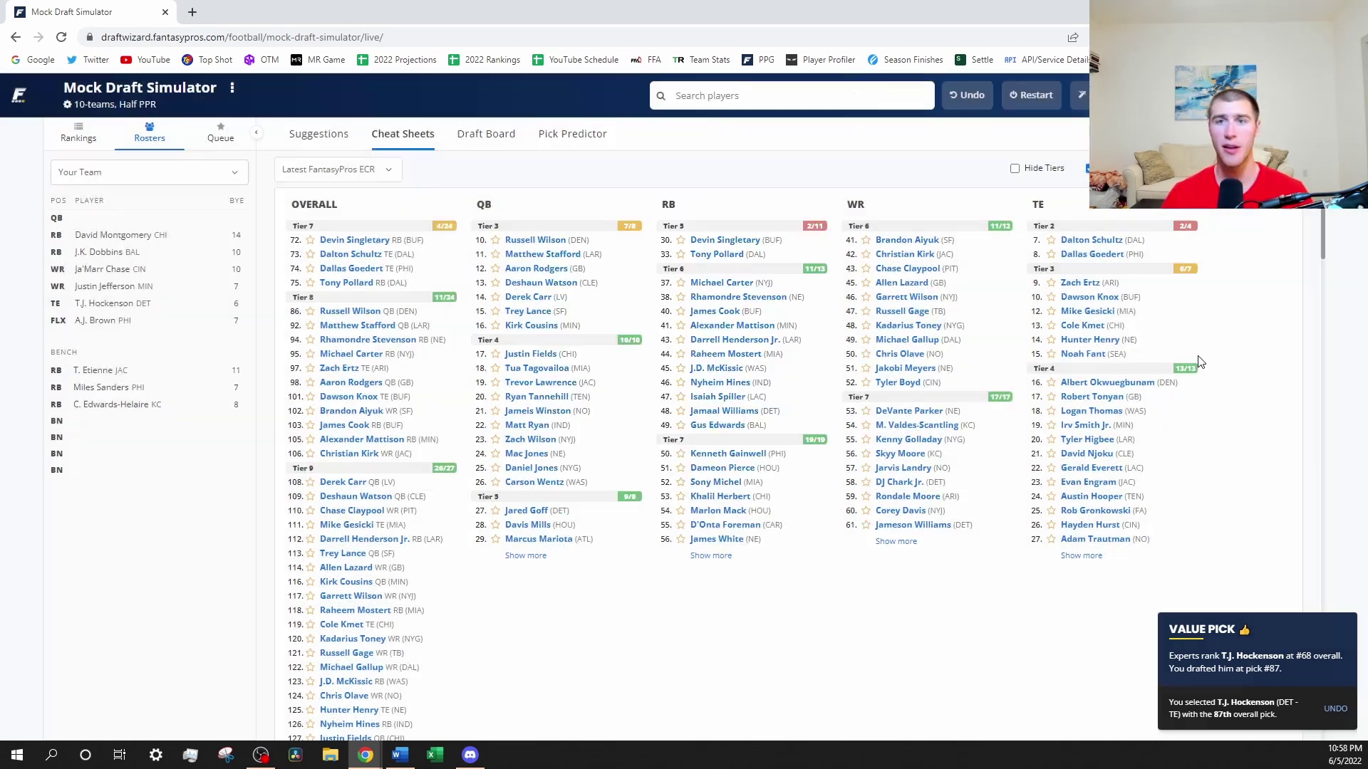
# Check the updated draft board, then draft tight end Dalton Schultz from the cheat sheets with pick 10.04.
pyautogui.click(485, 134)
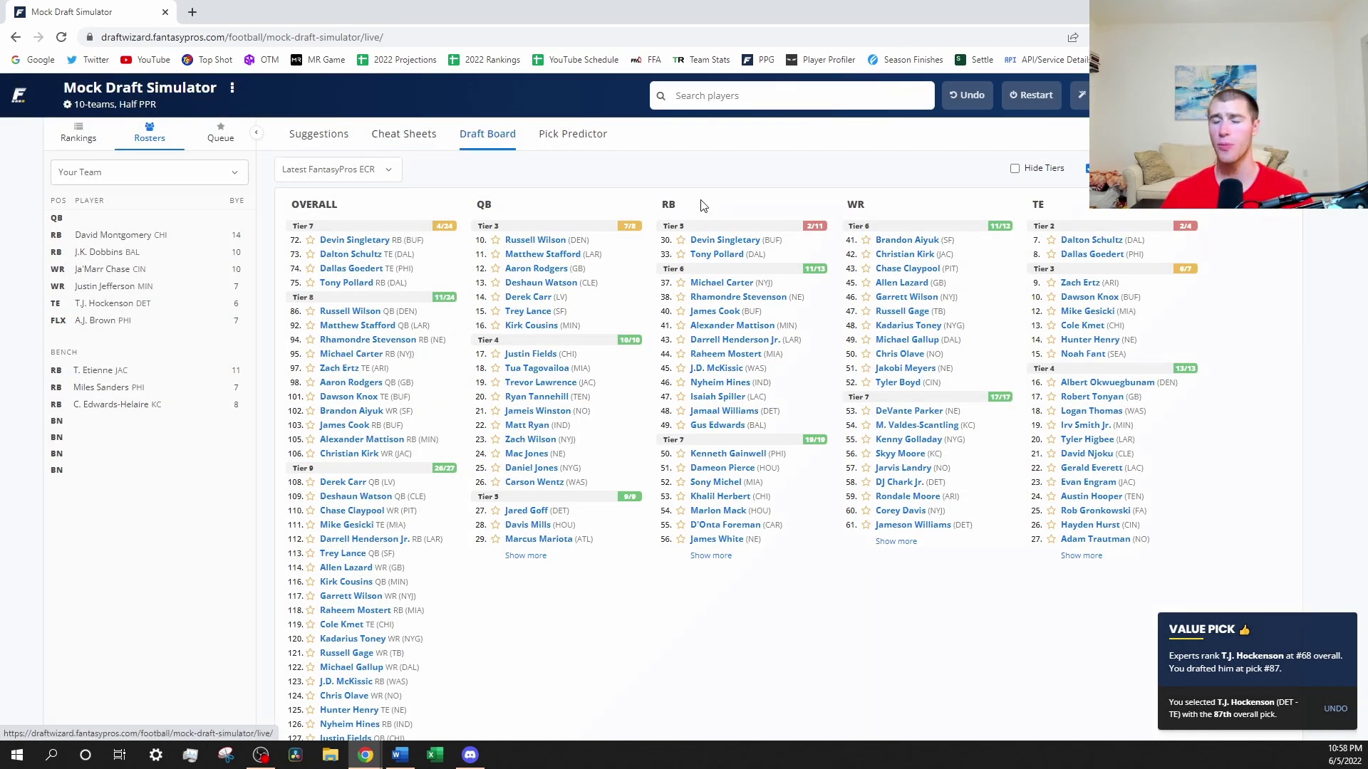
pyautogui.scroll(-2, 1008, 612)
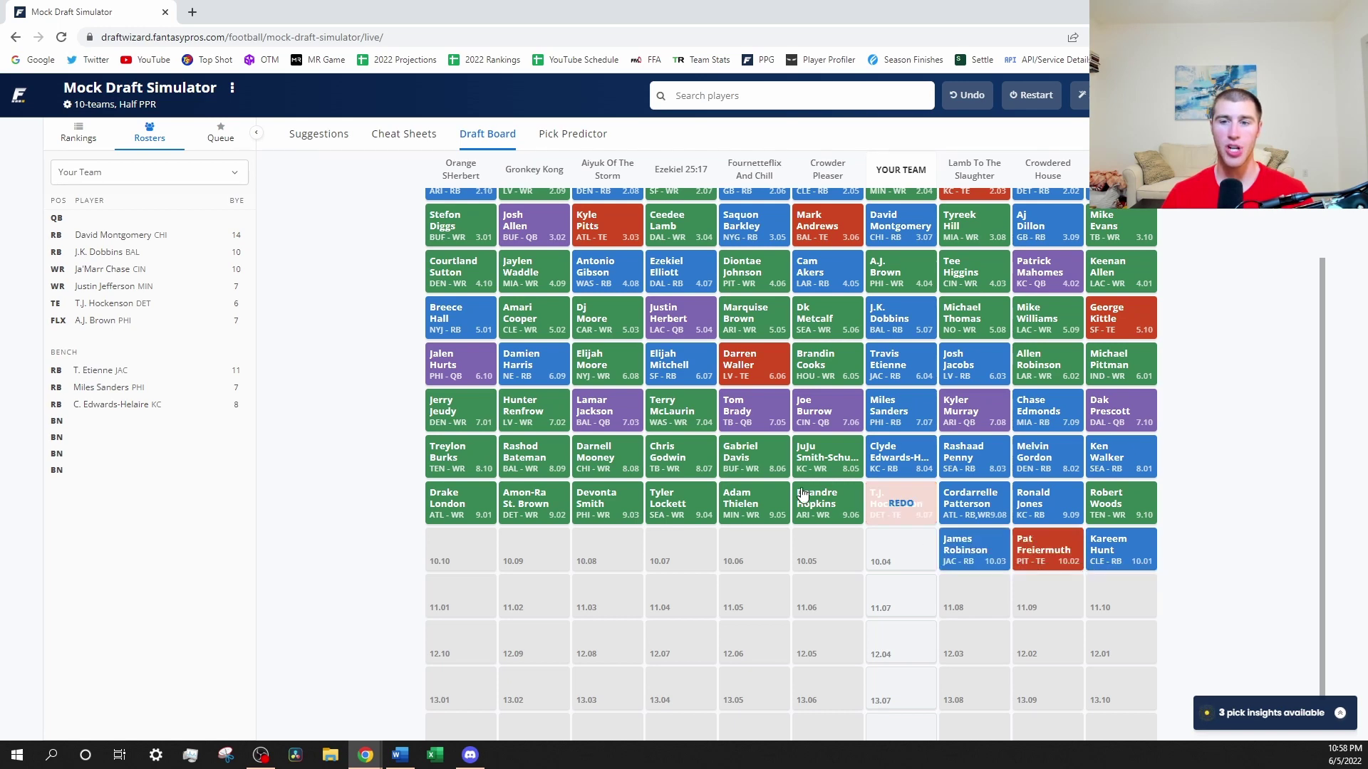
pyautogui.click(397, 135)
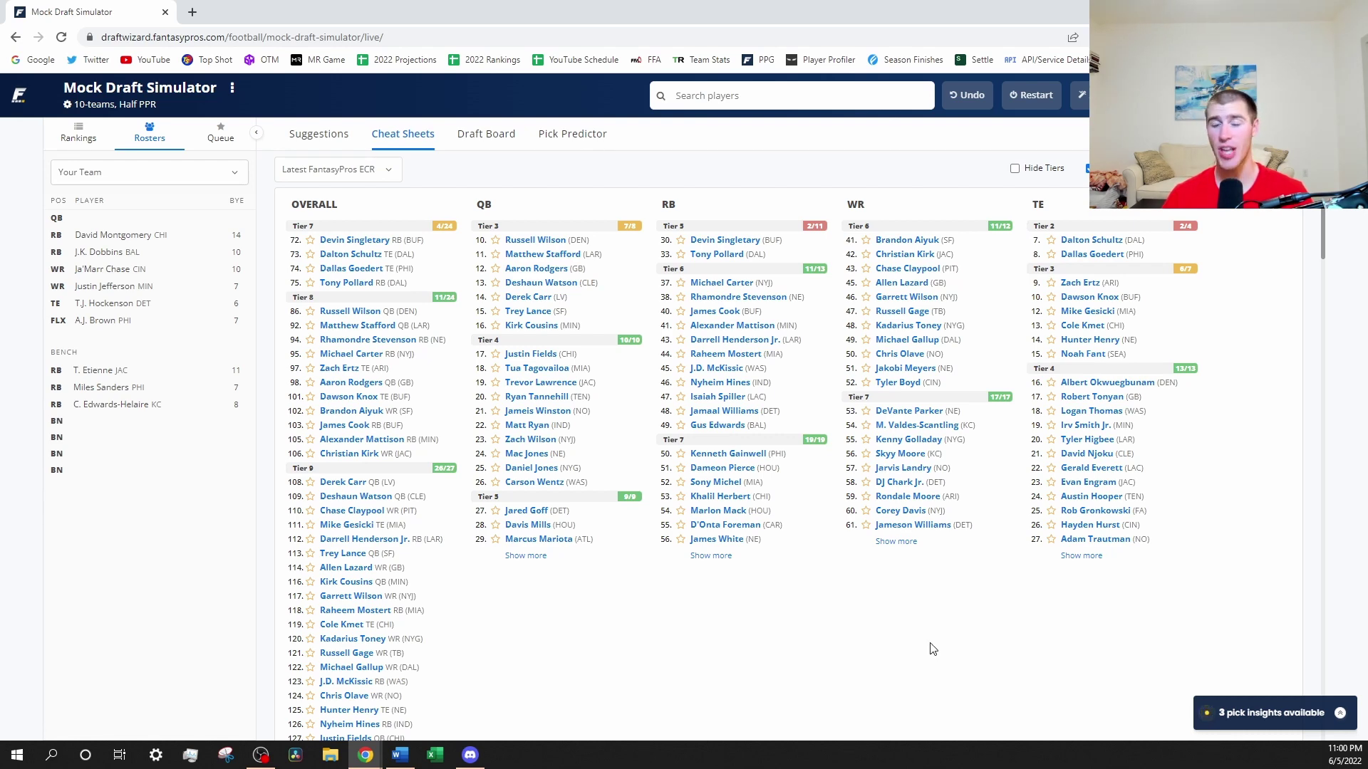
pyautogui.click(1093, 241)
pyautogui.click(864, 265)
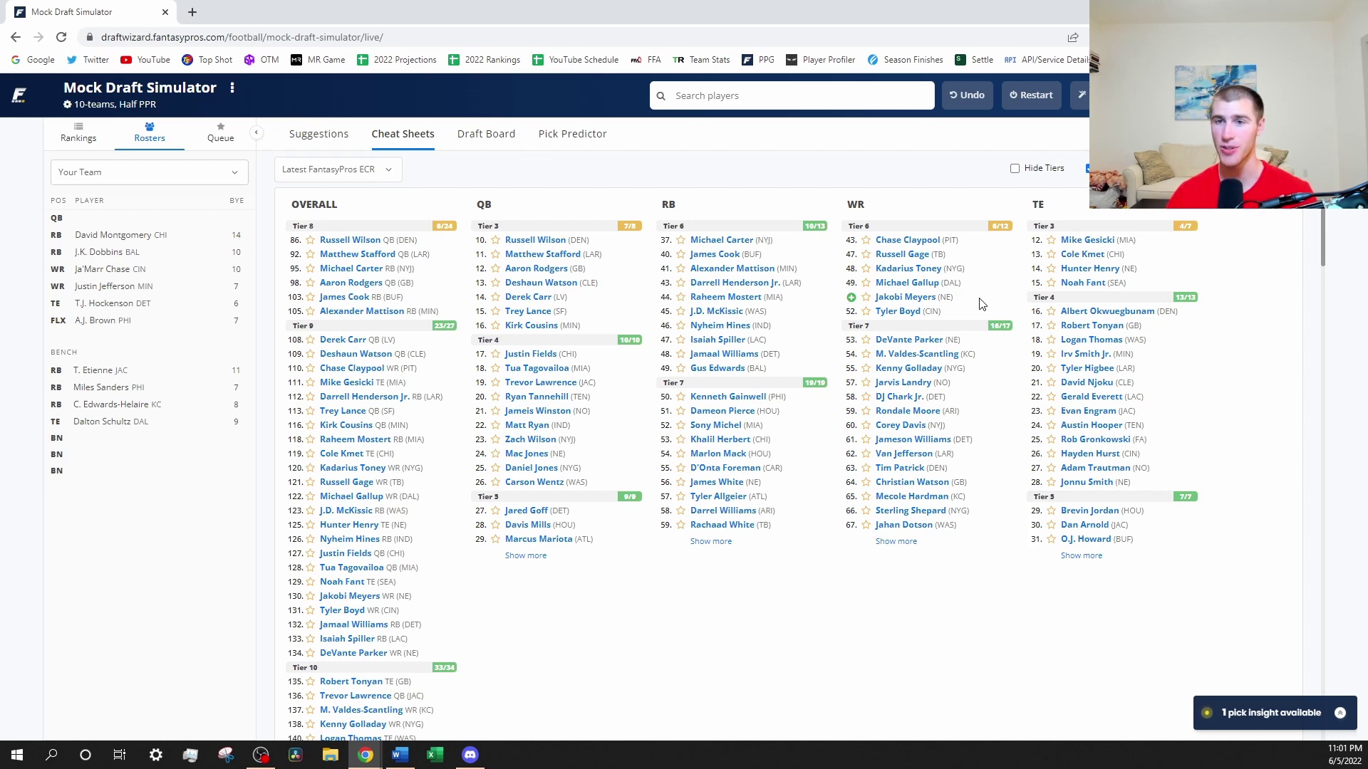
# Review the latest rounds on the draft board against the cheat sheets and draft quarterback Russell Wilson with pick 11.07.
pyautogui.click(485, 133)
pyautogui.scroll(-3, 897, 395)
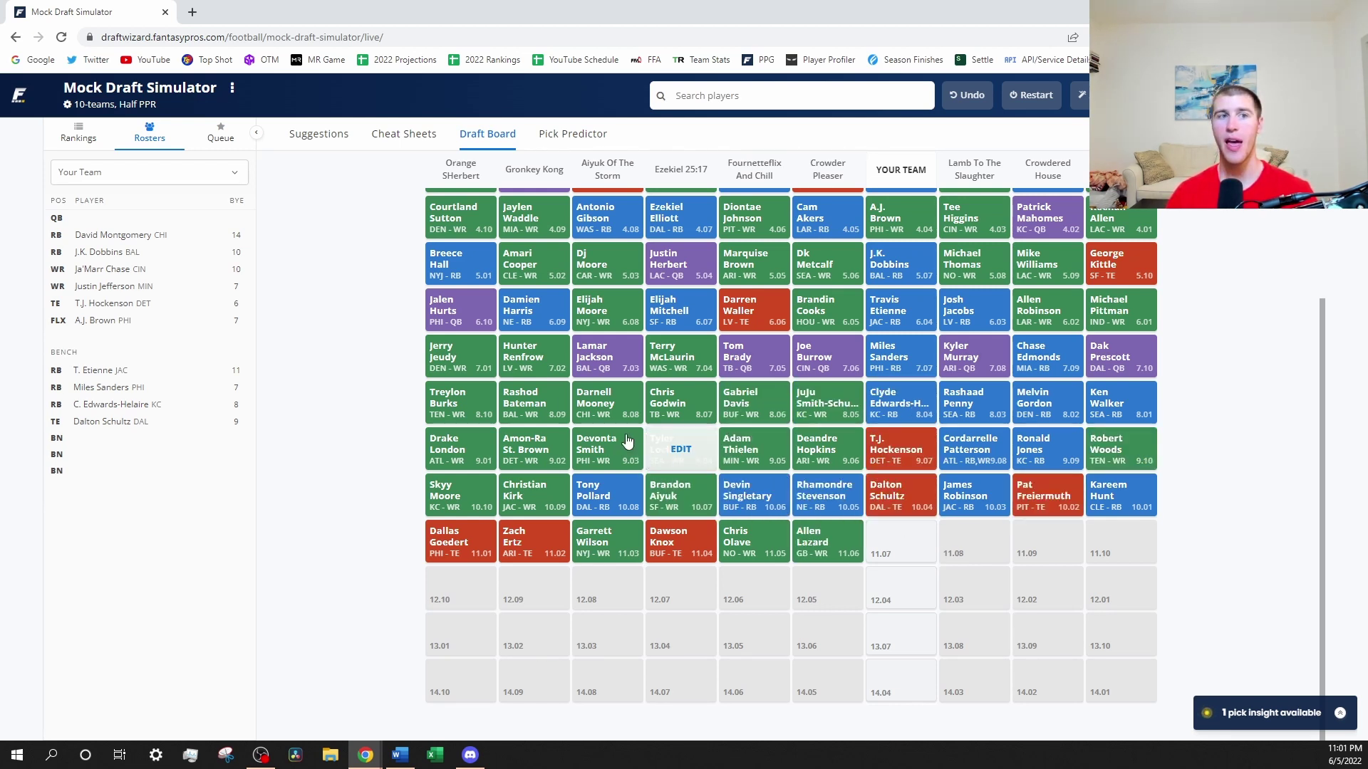
pyautogui.click(382, 135)
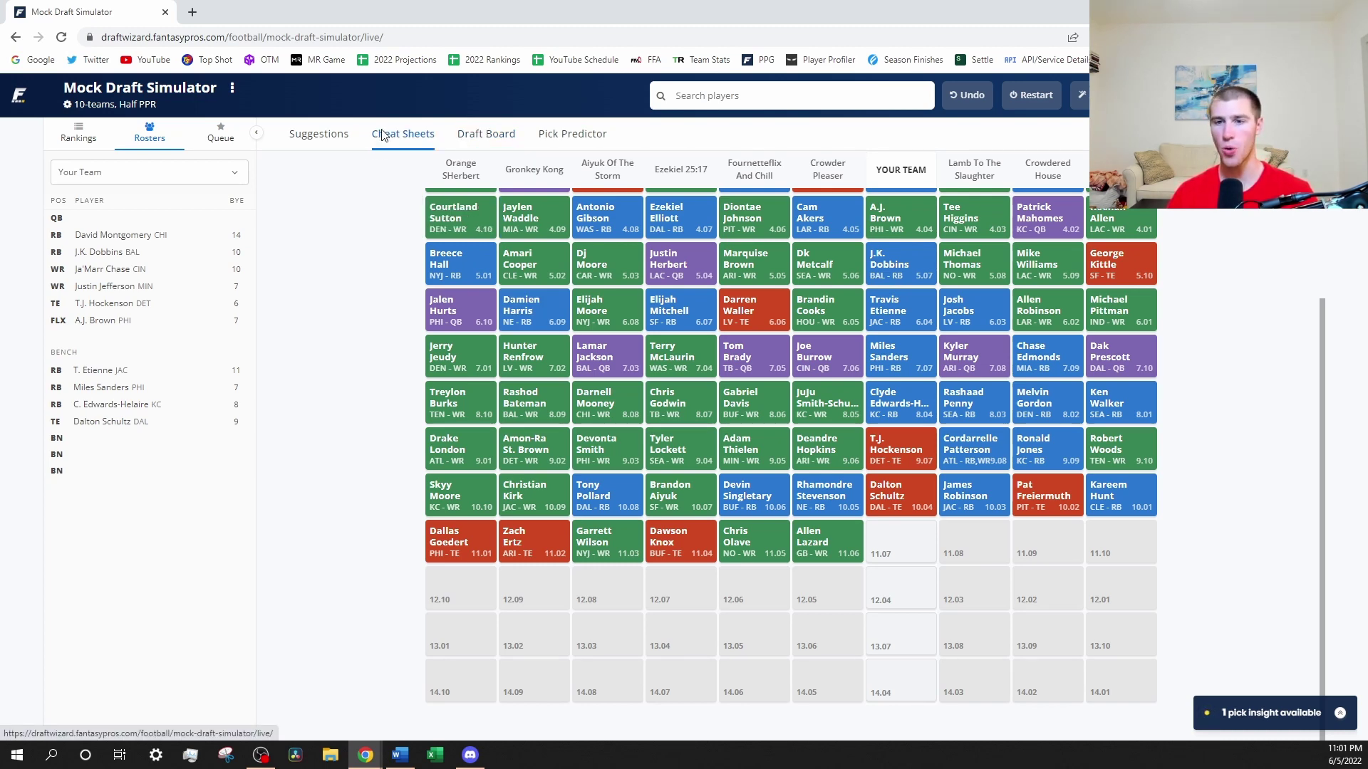
pyautogui.click(483, 134)
pyautogui.scroll(-3, 1119, 514)
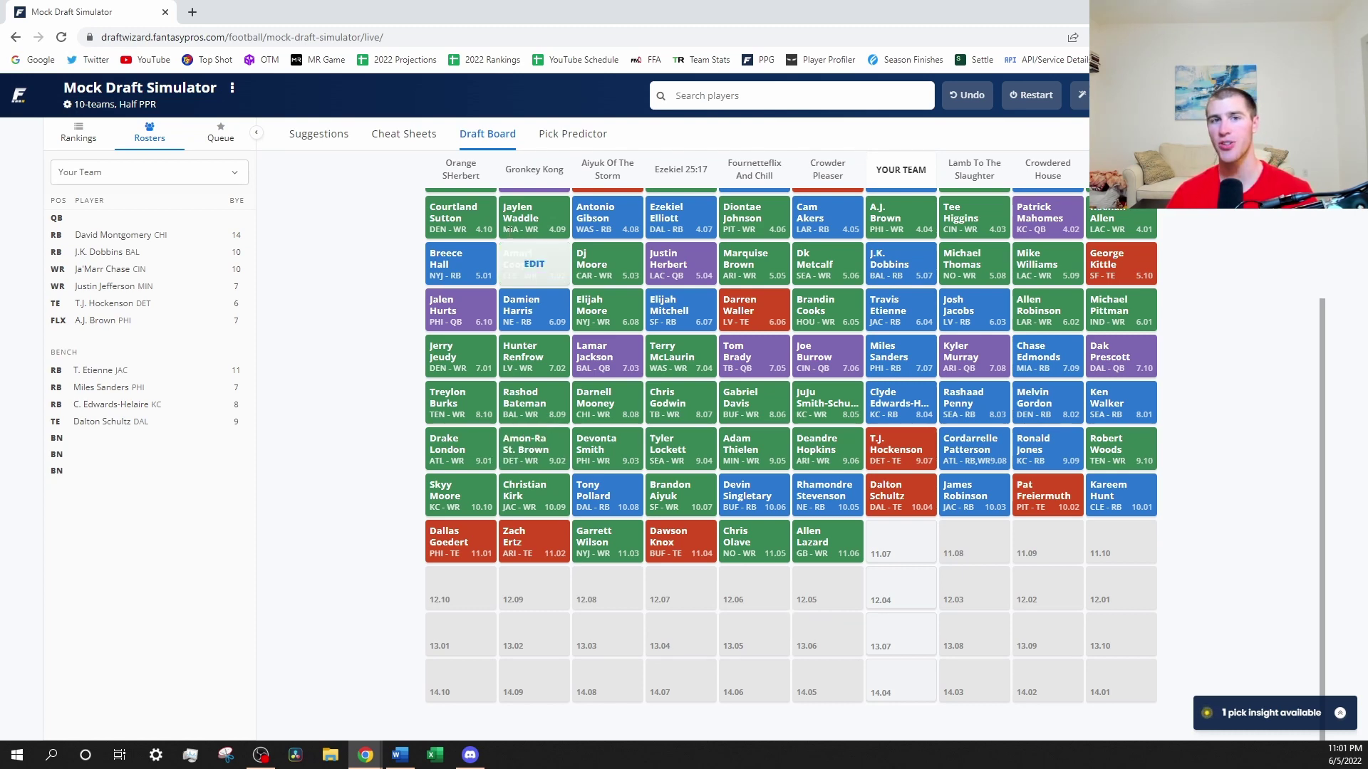
pyautogui.click(397, 141)
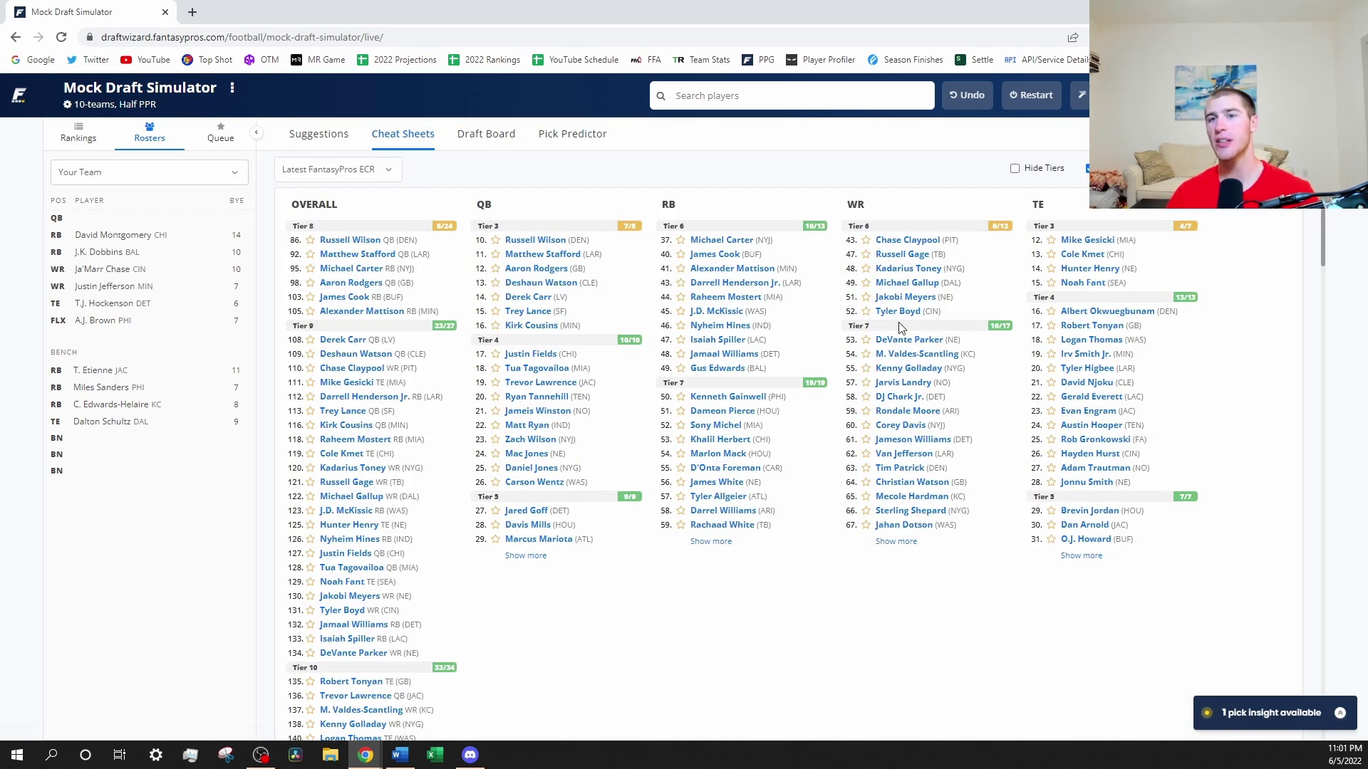
pyautogui.click(518, 240)
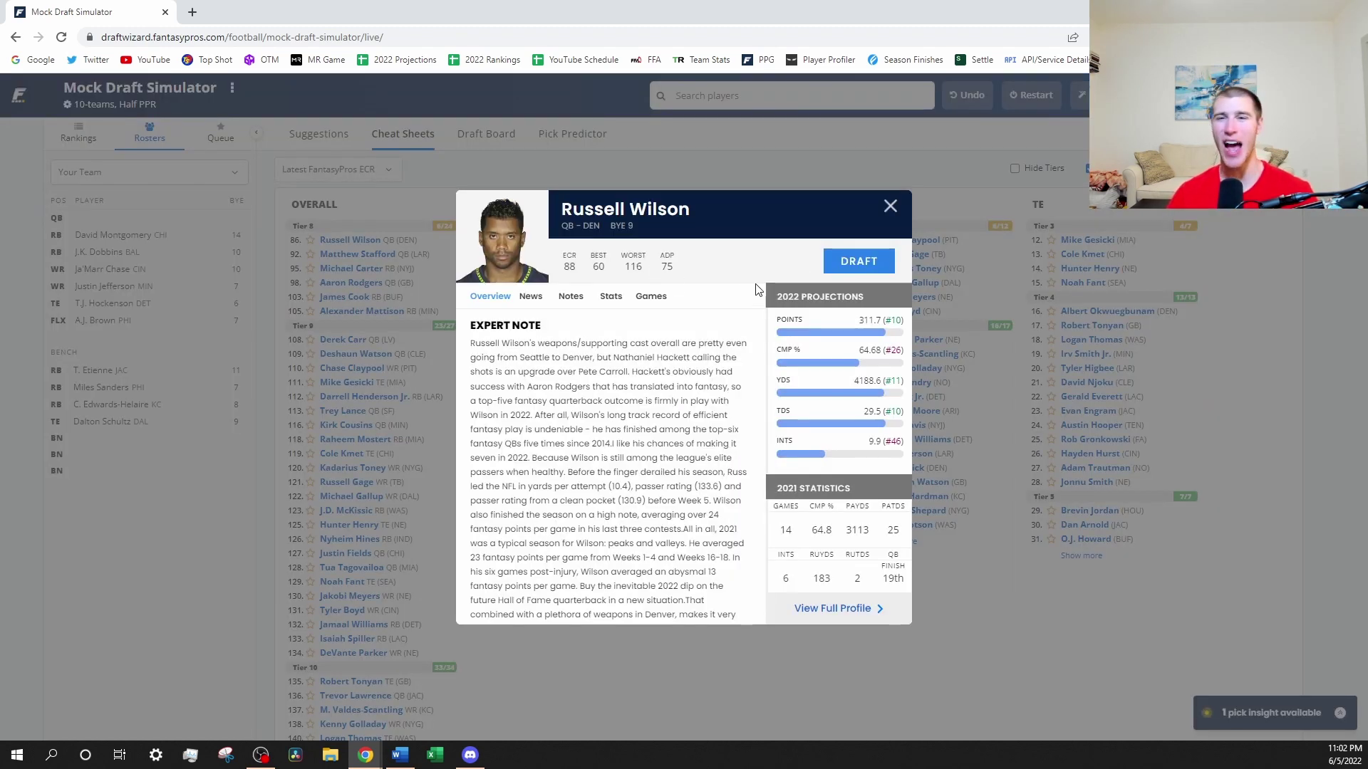
pyautogui.click(861, 261)
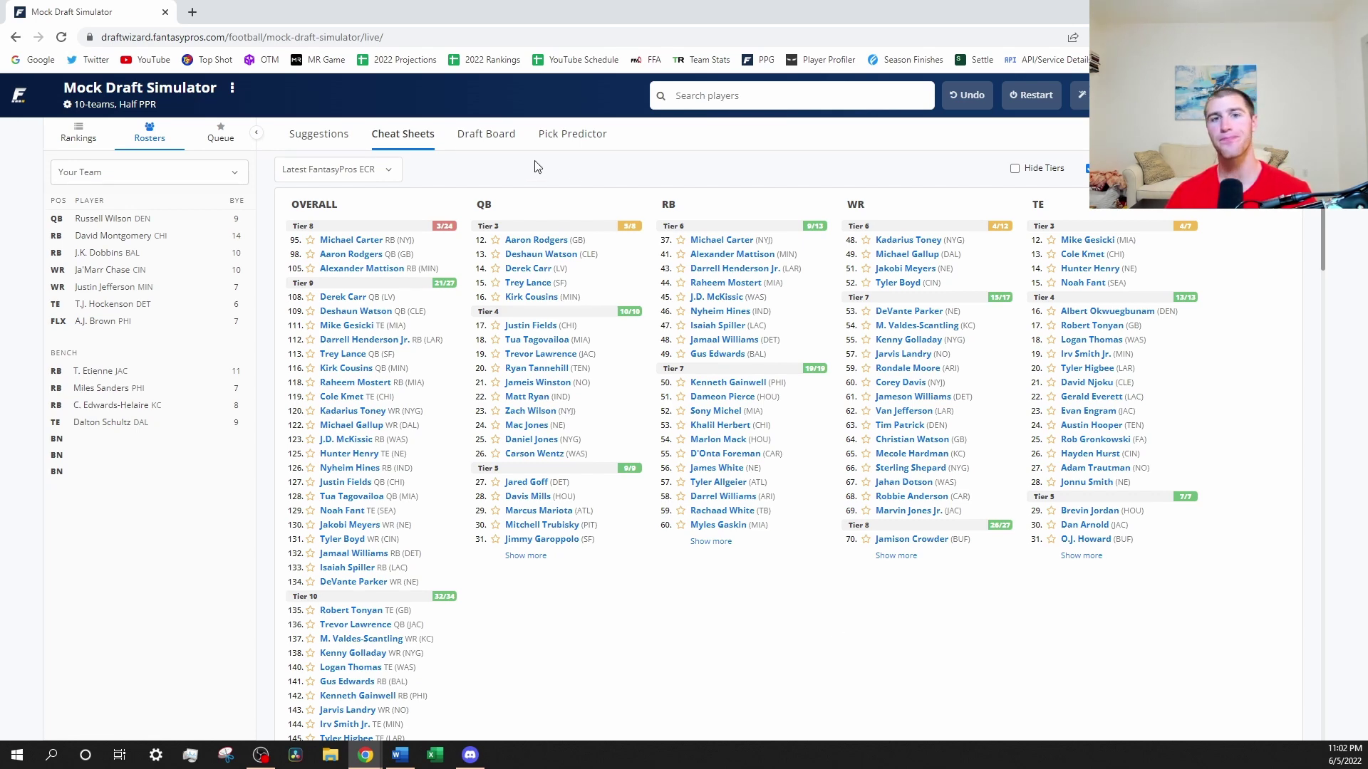
# Look over the draft board and the remaining receivers, then draft wide receiver Kadarius Toney with pick 12.04.
pyautogui.click(485, 134)
pyautogui.scroll(-3, 1111, 592)
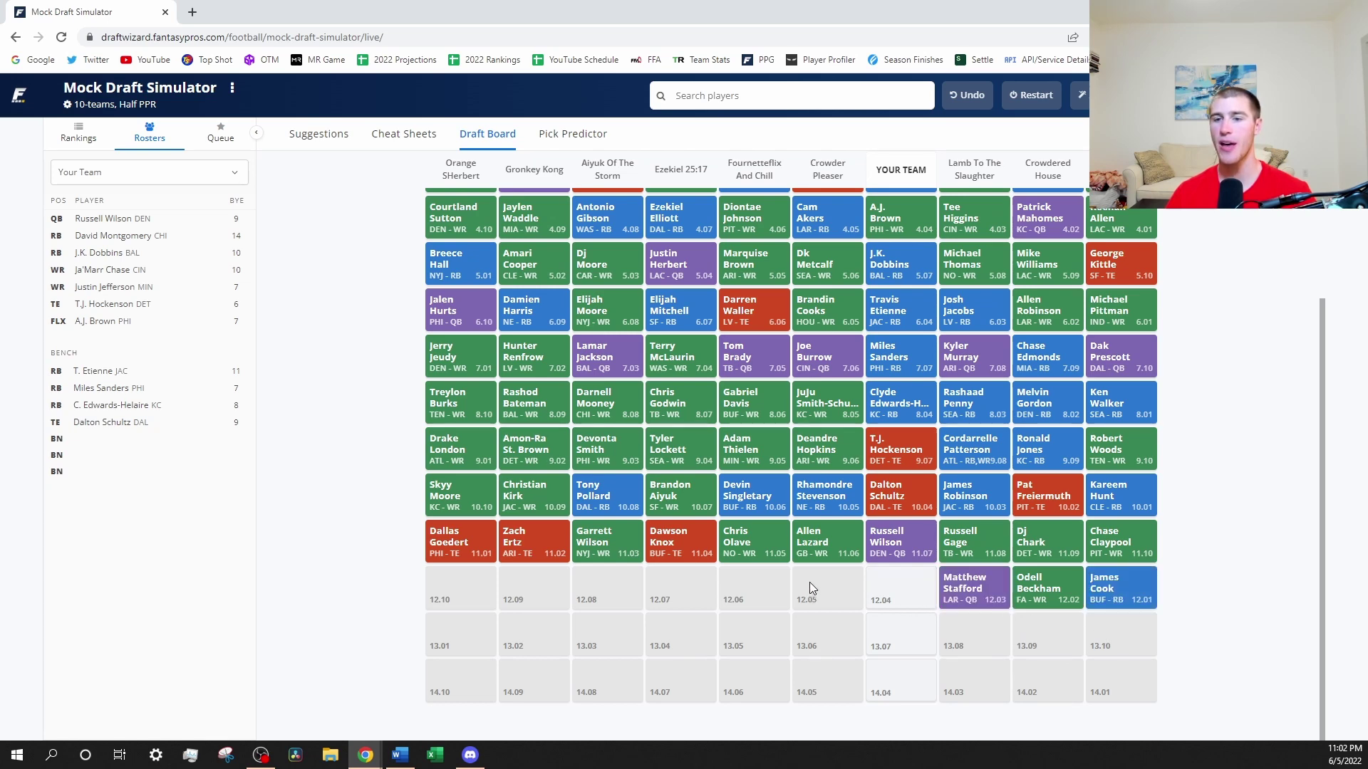
pyautogui.scroll(3, 699, 456)
pyautogui.scroll(-3, 641, 357)
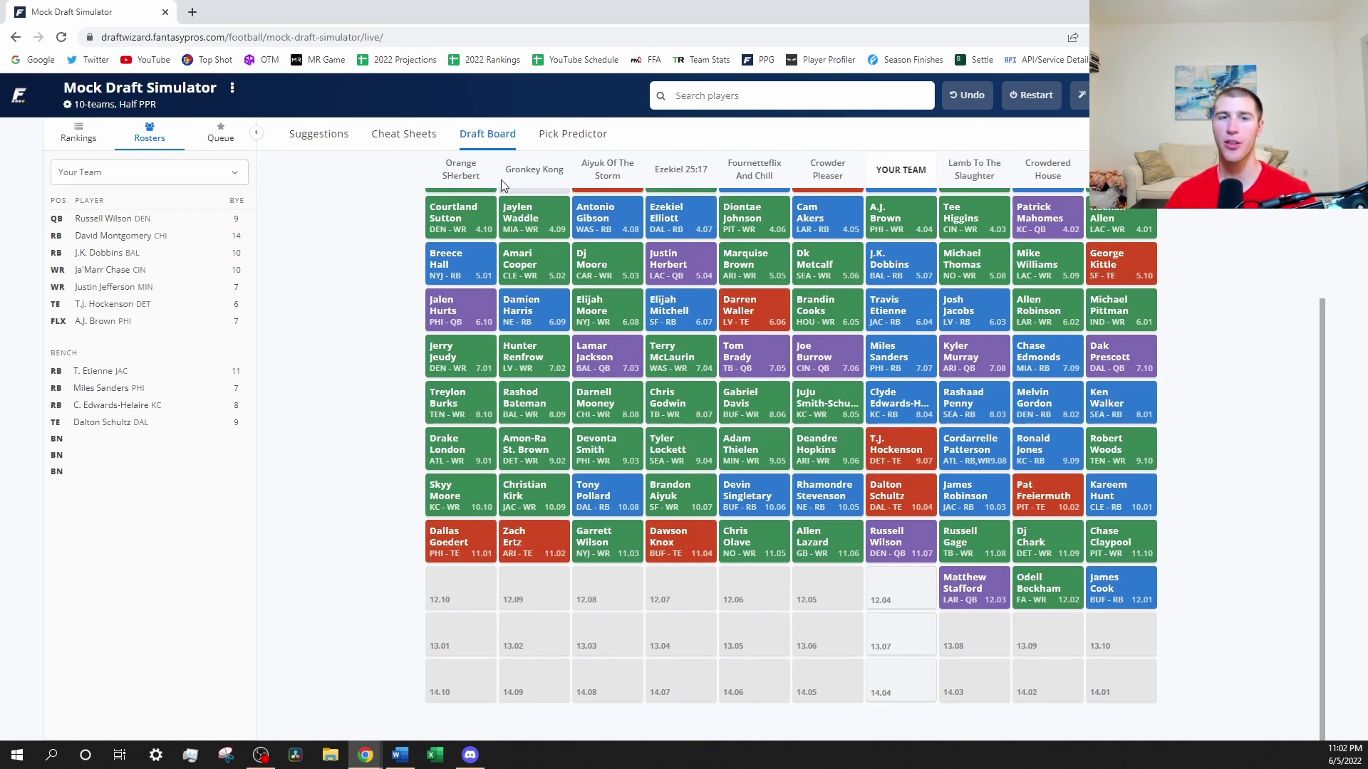
pyautogui.click(381, 135)
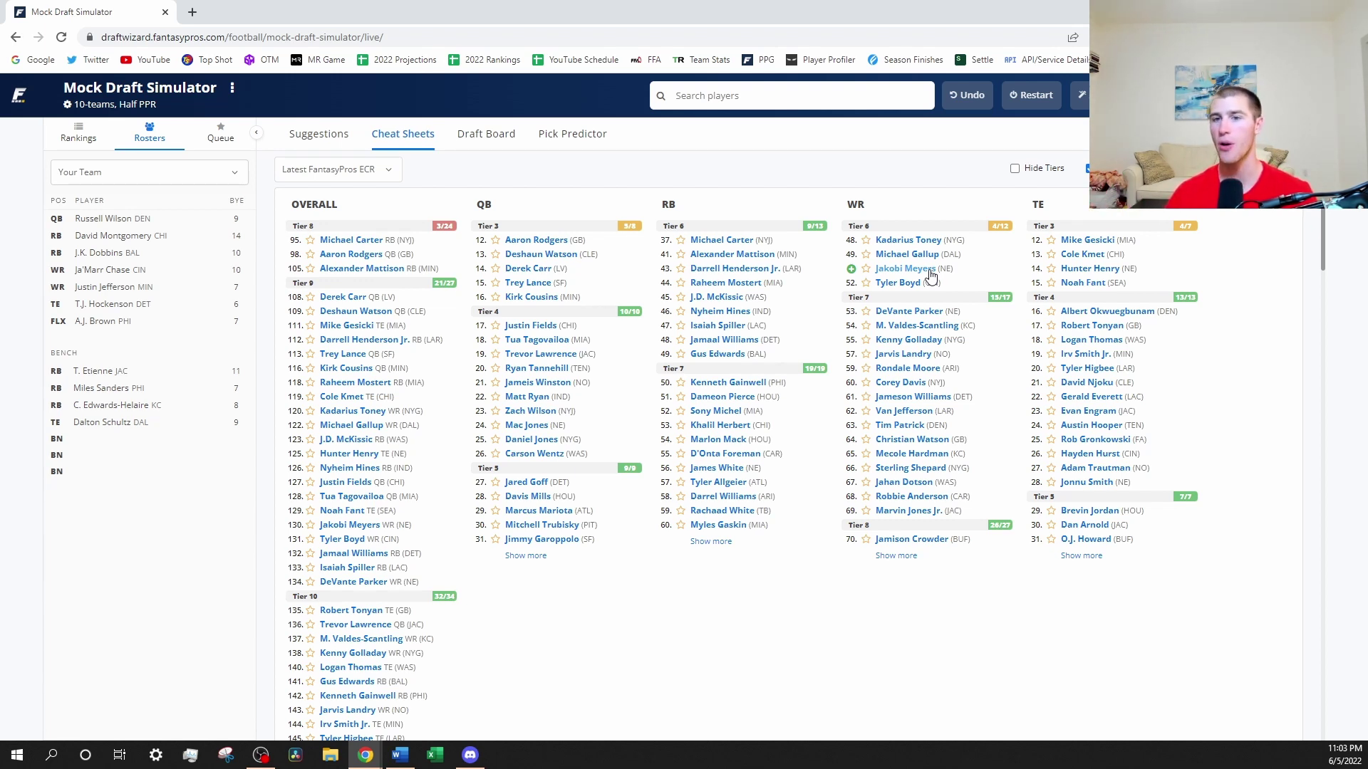
pyautogui.scroll(-1, 983, 403)
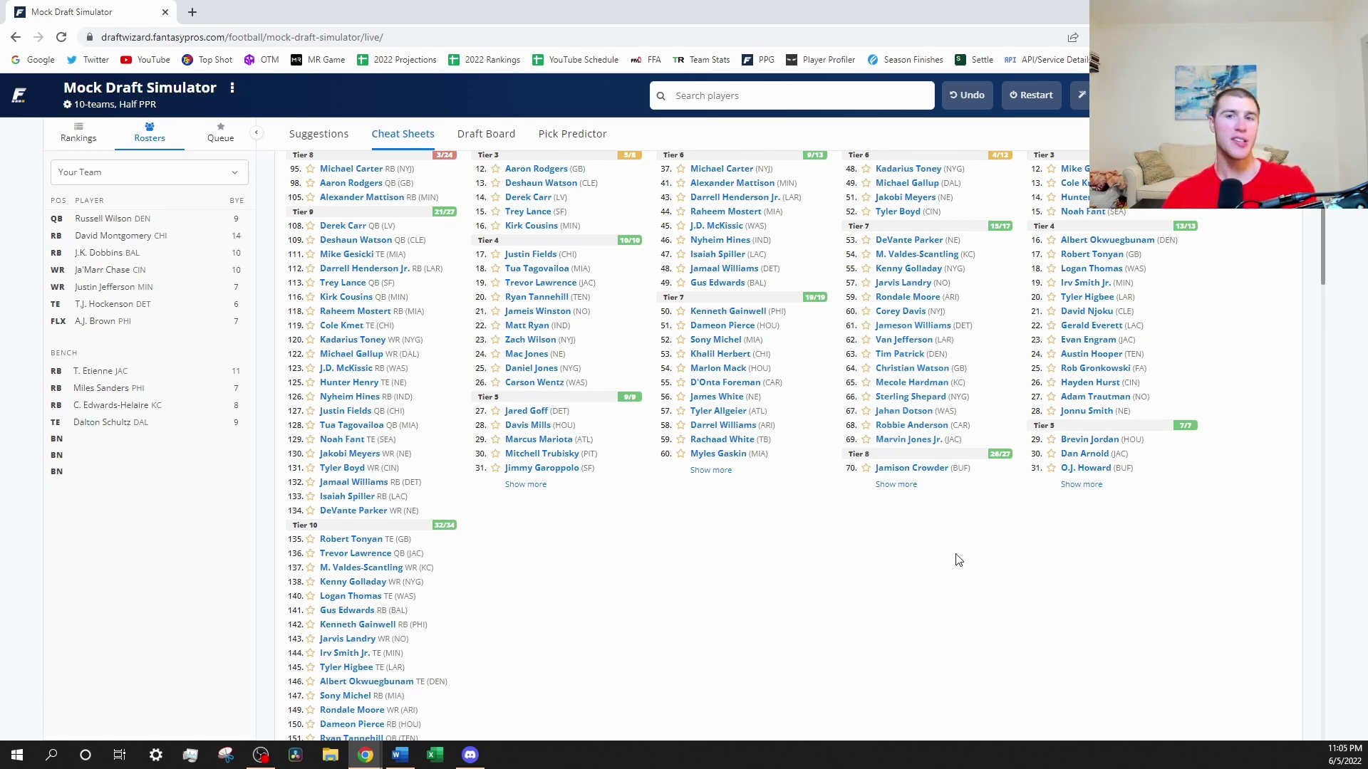
pyautogui.click(902, 169)
pyautogui.click(872, 259)
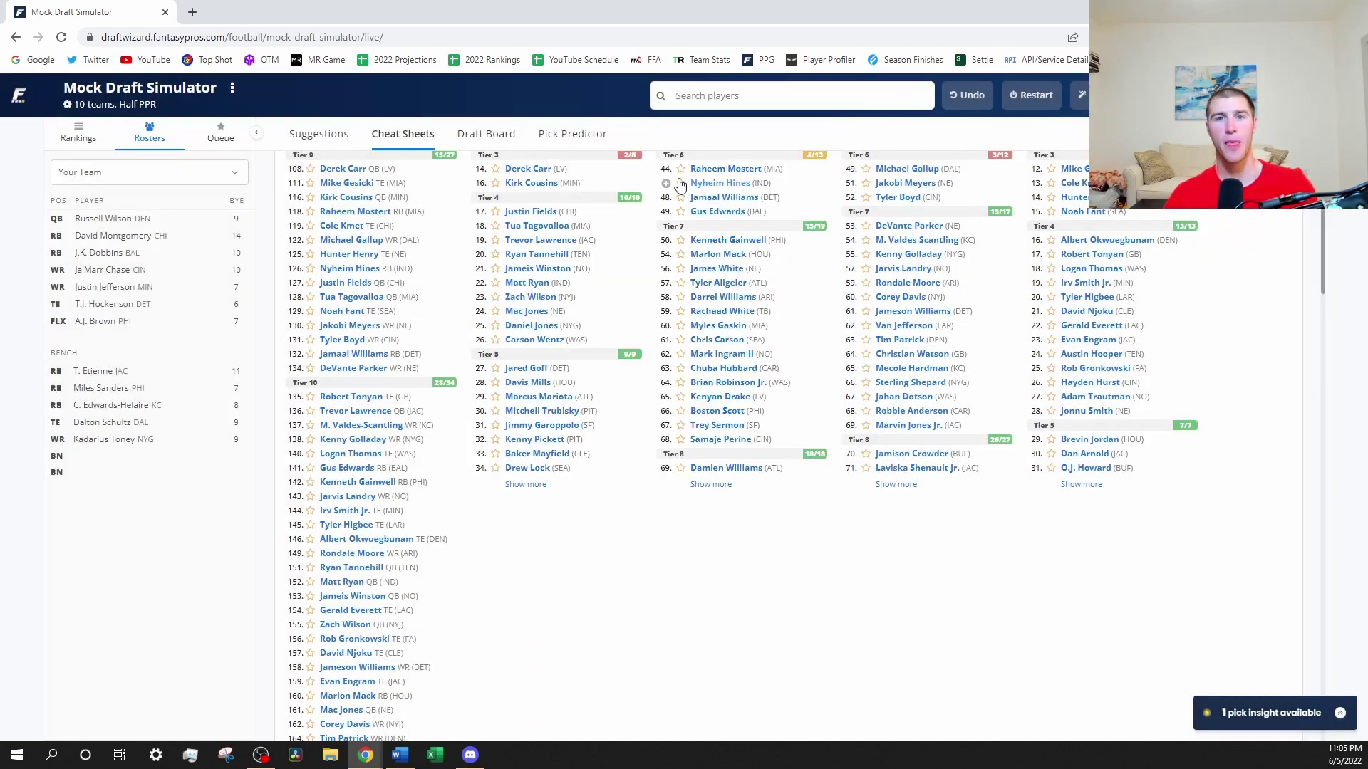
# Check the other teams' picks on the draft board and draft wide receiver Christian Watson from the cheat sheets with pick 13.07.
pyautogui.click(486, 134)
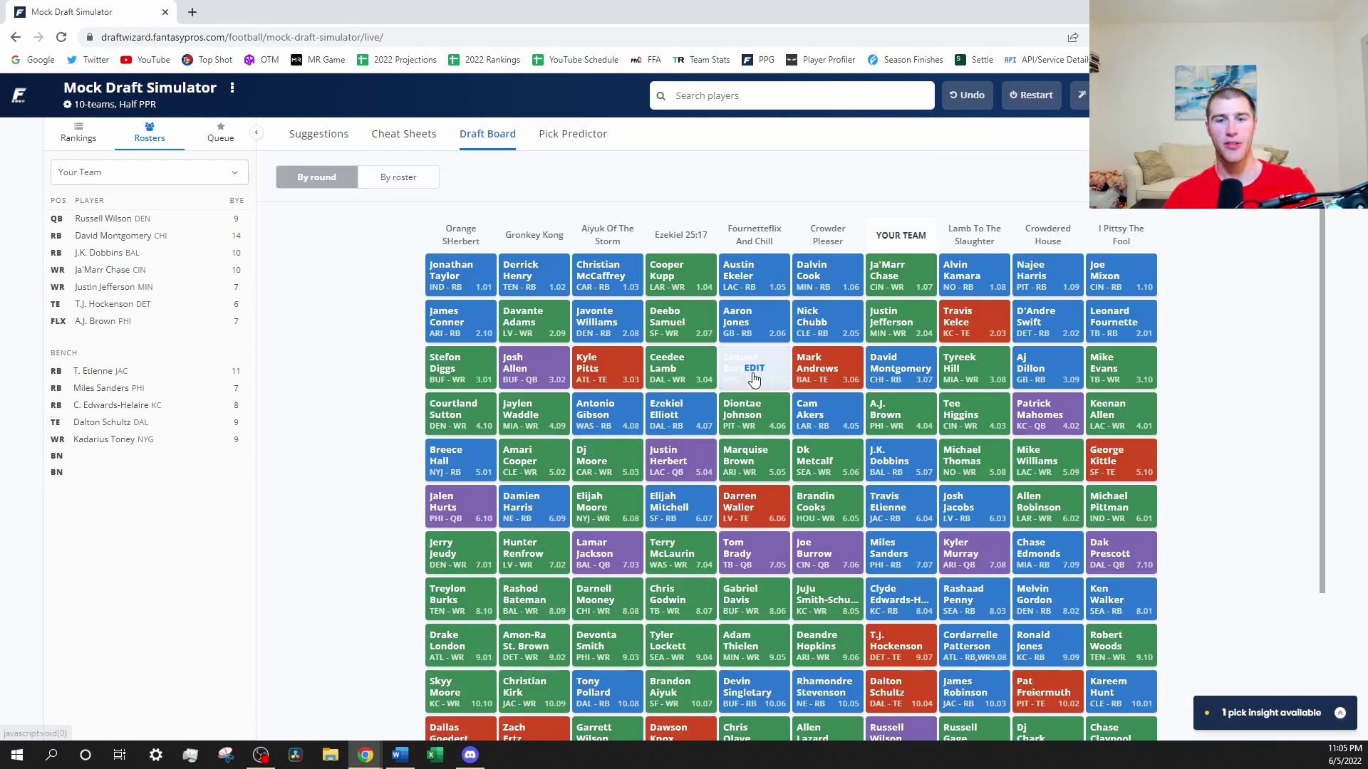
pyautogui.scroll(-3, 755, 384)
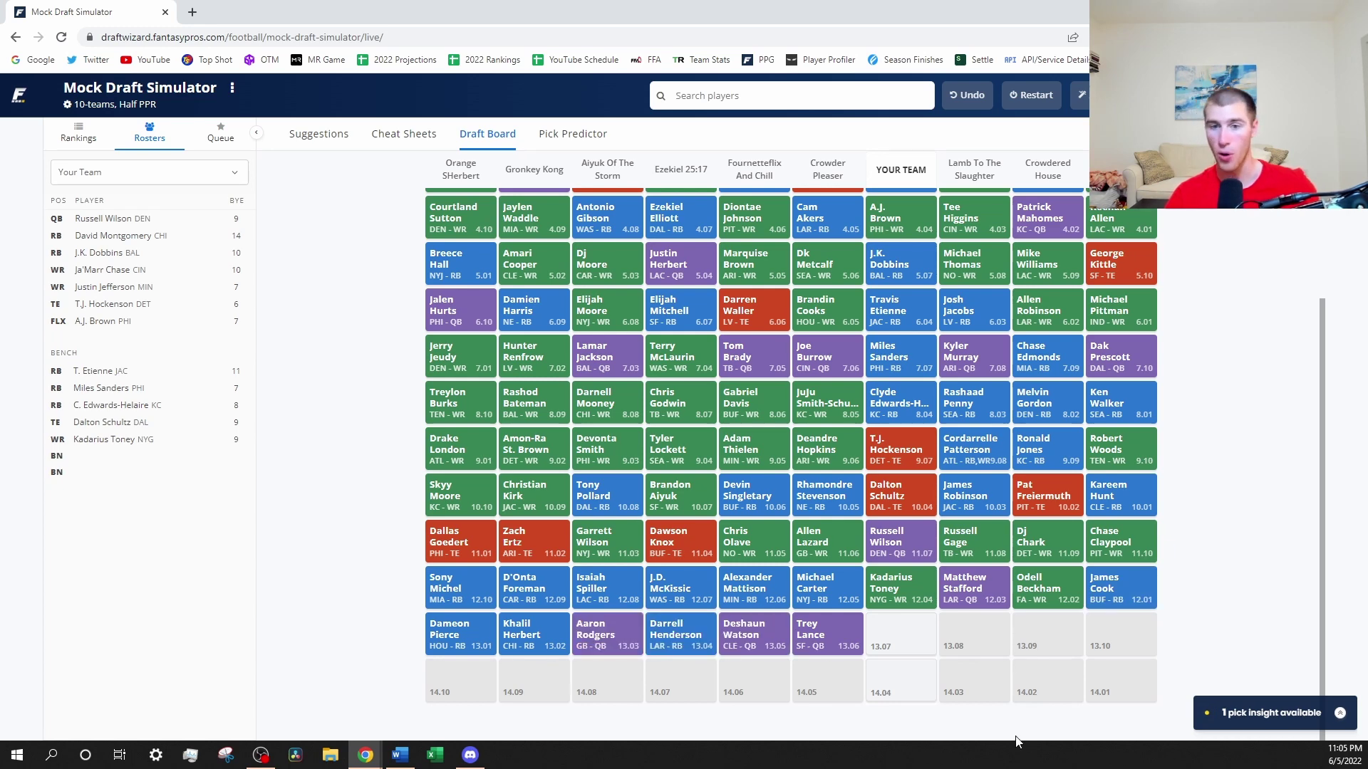
pyautogui.click(378, 134)
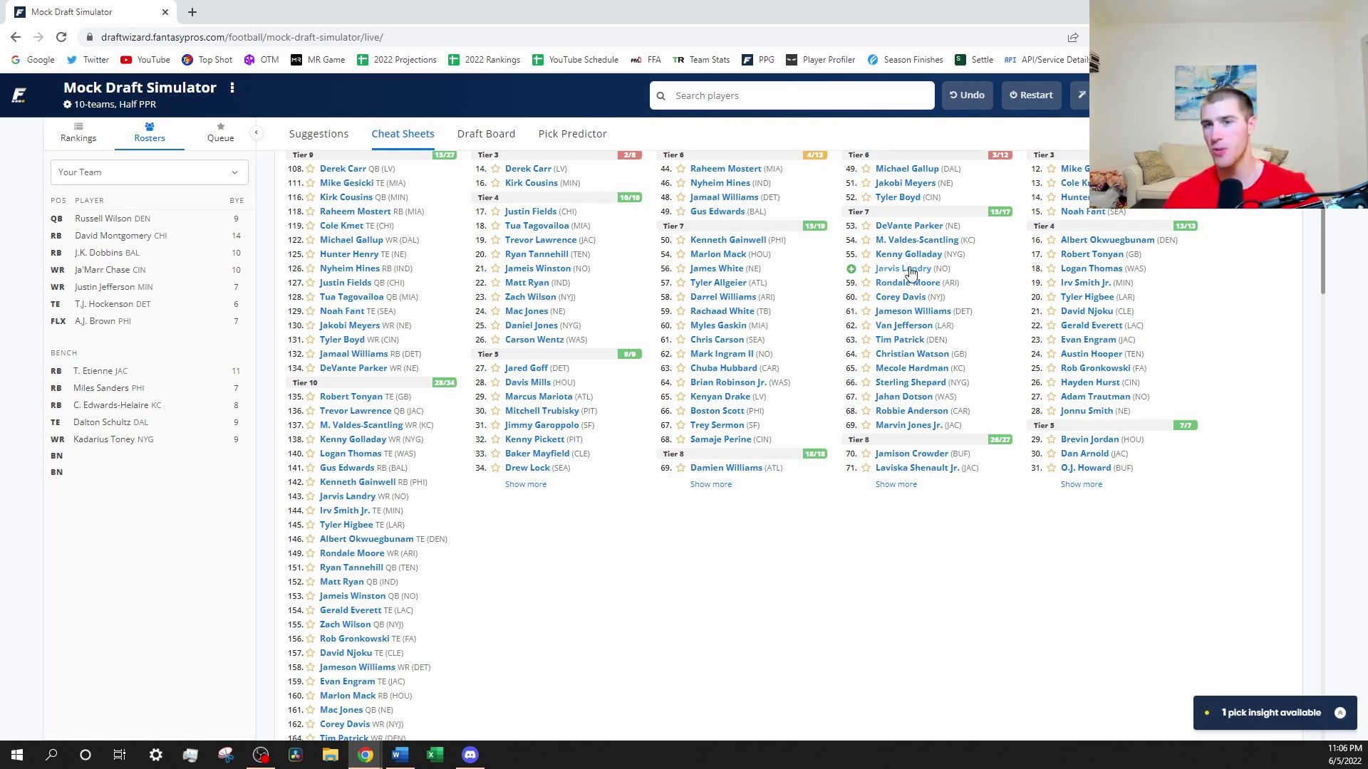
pyautogui.click(929, 355)
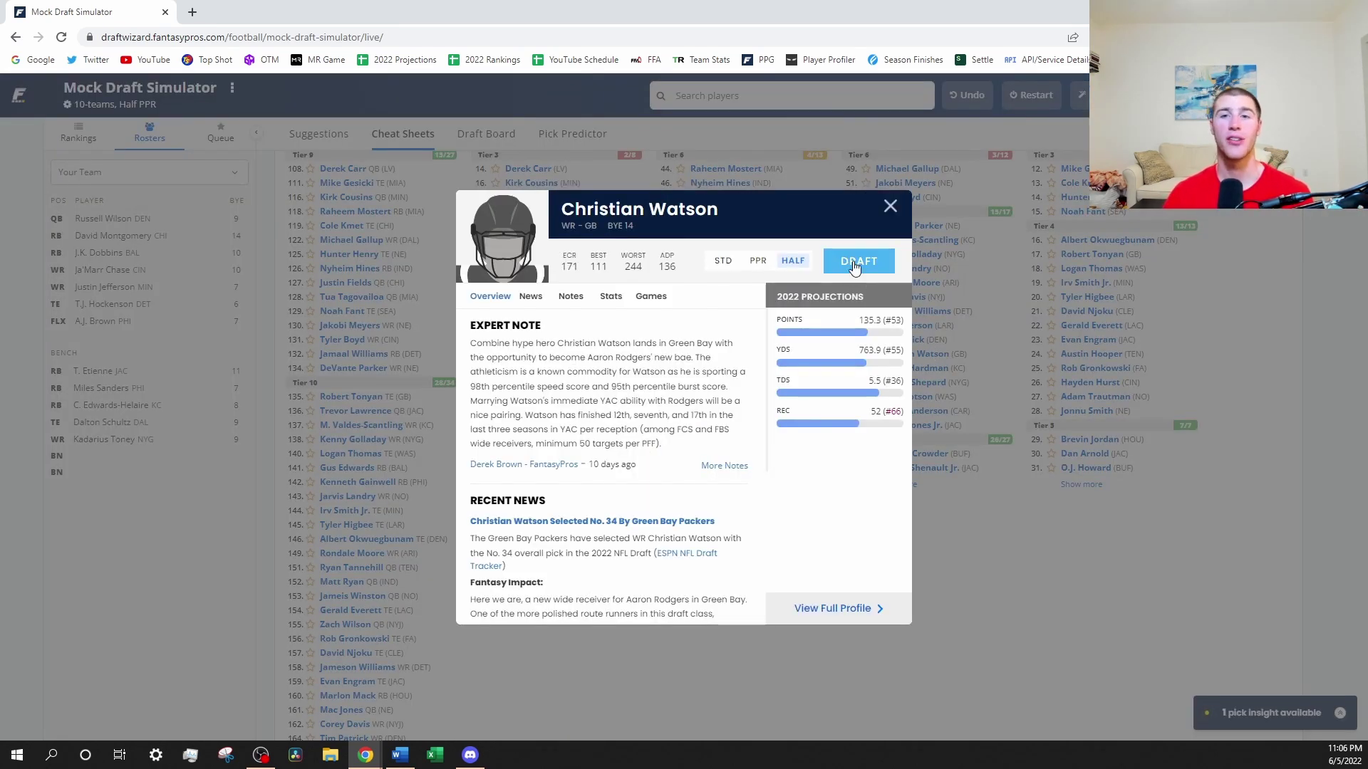
pyautogui.click(855, 265)
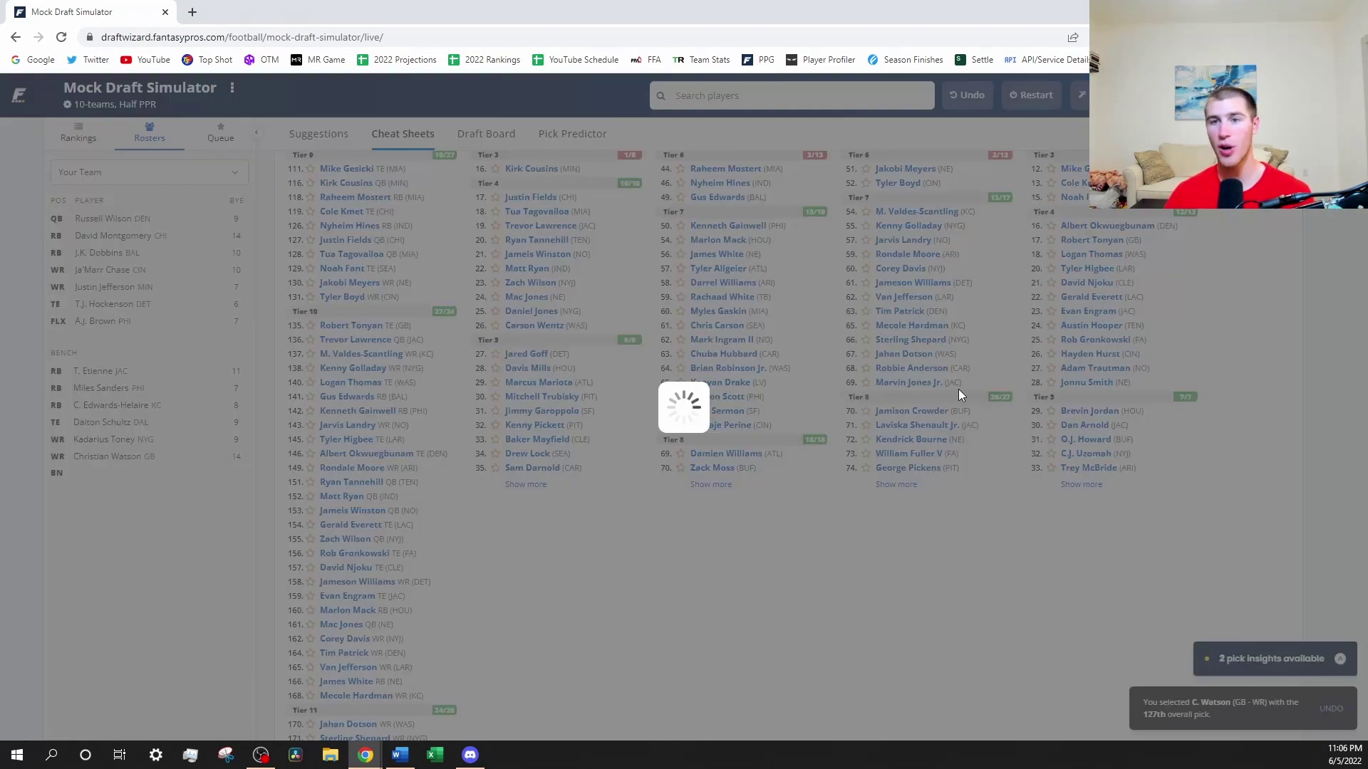
# Draft wide receiver Jahan Dotson with the final pick 14.04 and examine the draft grade and full team roster.
pyautogui.click(959, 389)
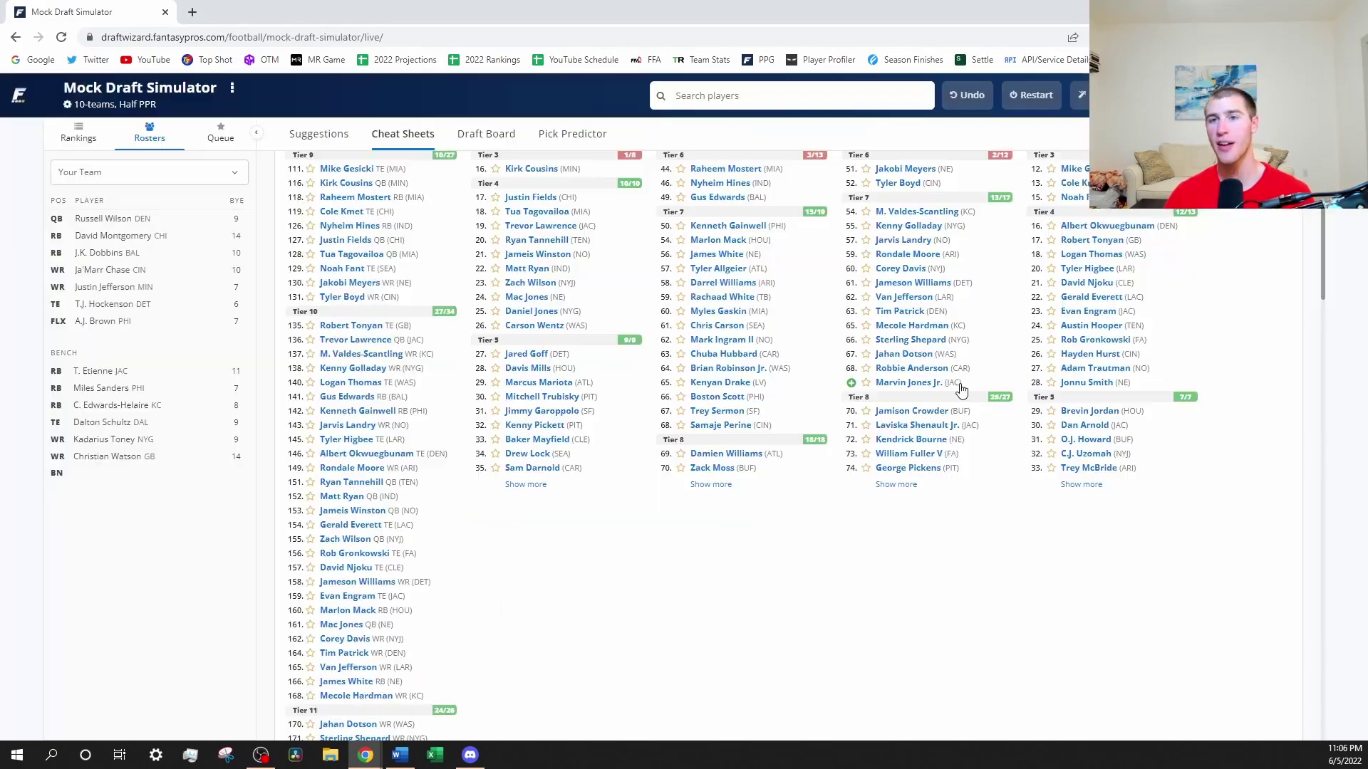
pyautogui.click(961, 388)
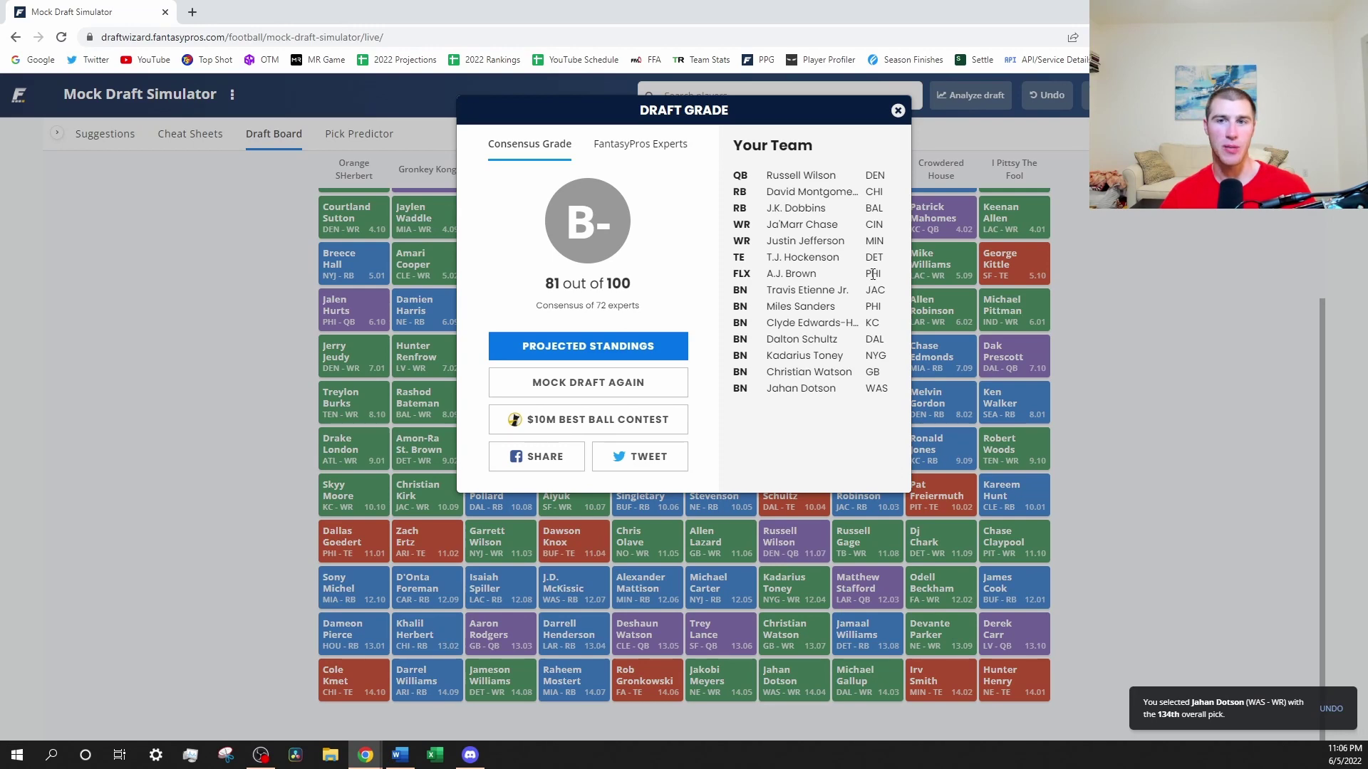
pyautogui.scroll(5, 873, 274)
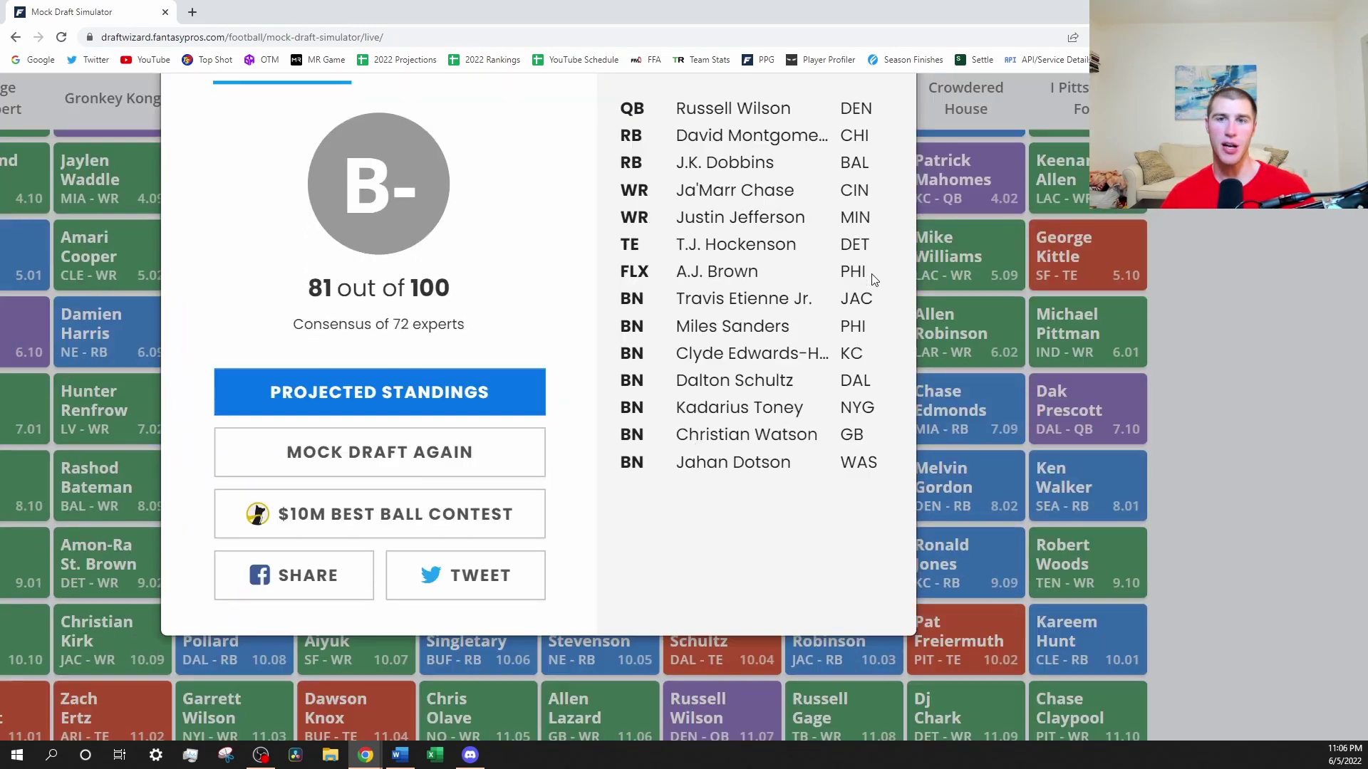
pyautogui.scroll(2, 876, 285)
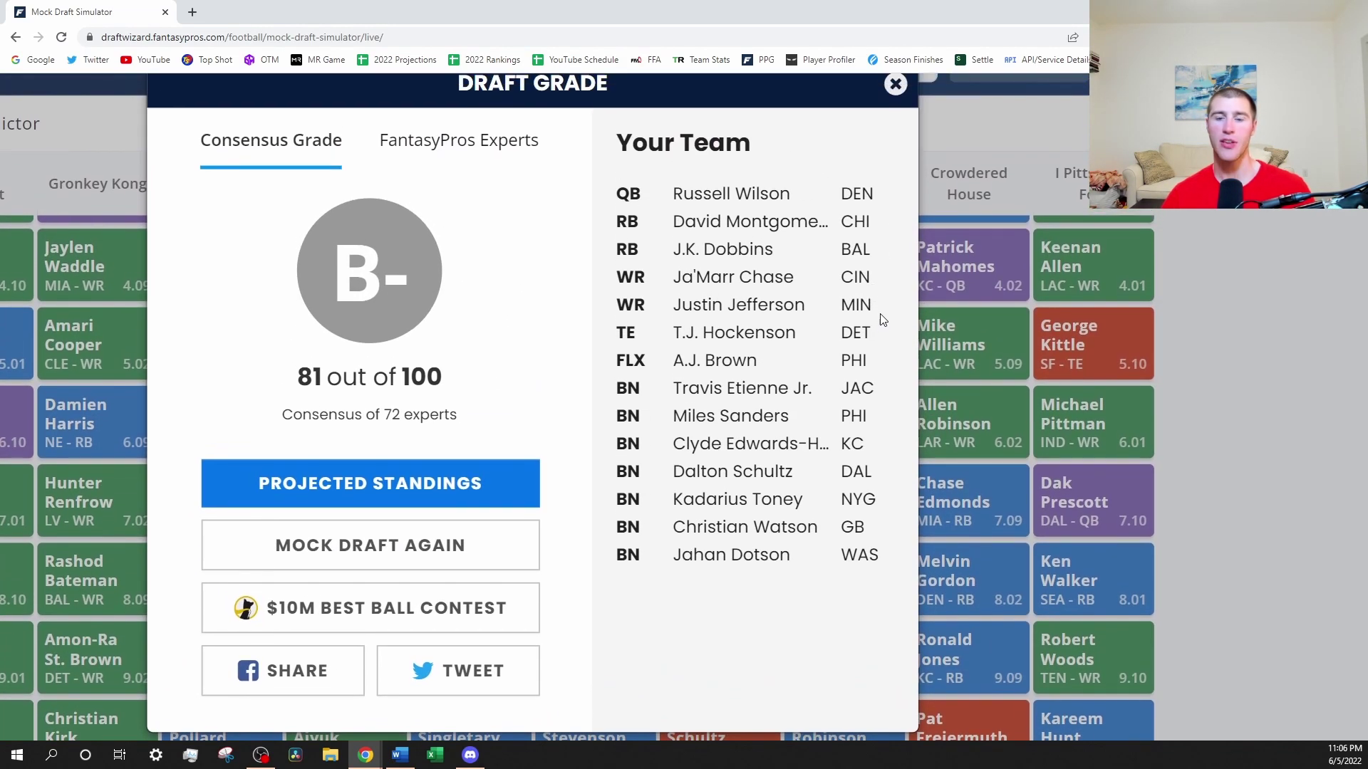